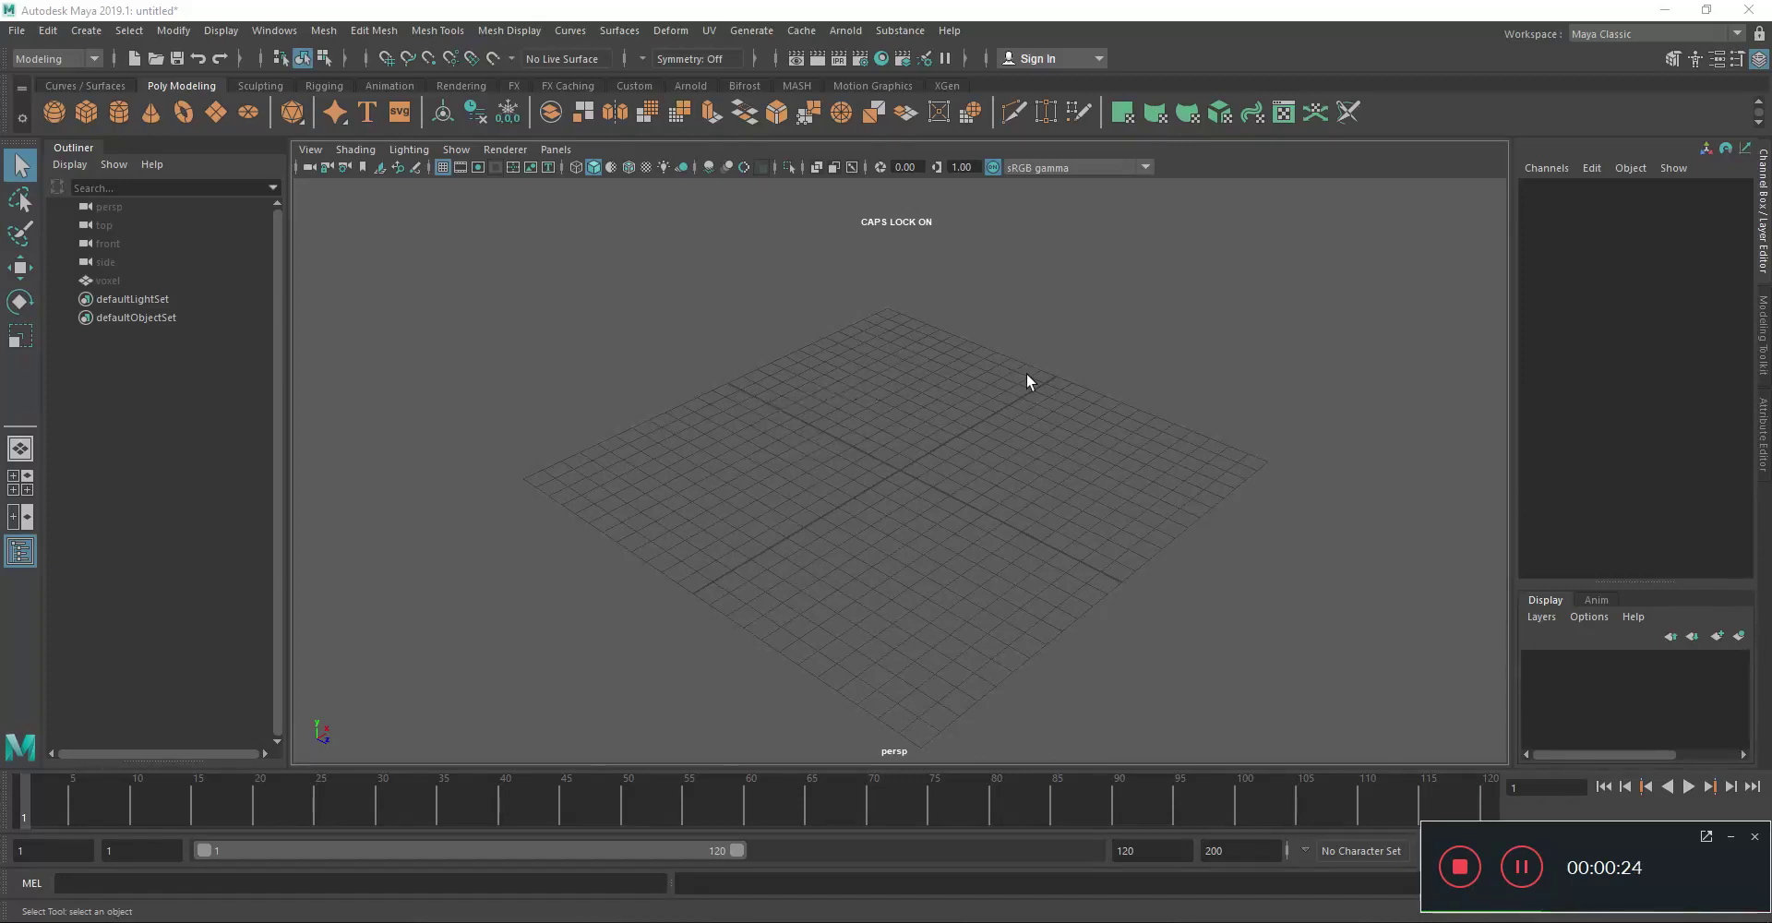
Change the workspace layout from Maya Classic to Animation using the Workspace dropdown
{"action": "left_click", "coordinate": [1615, 38]}
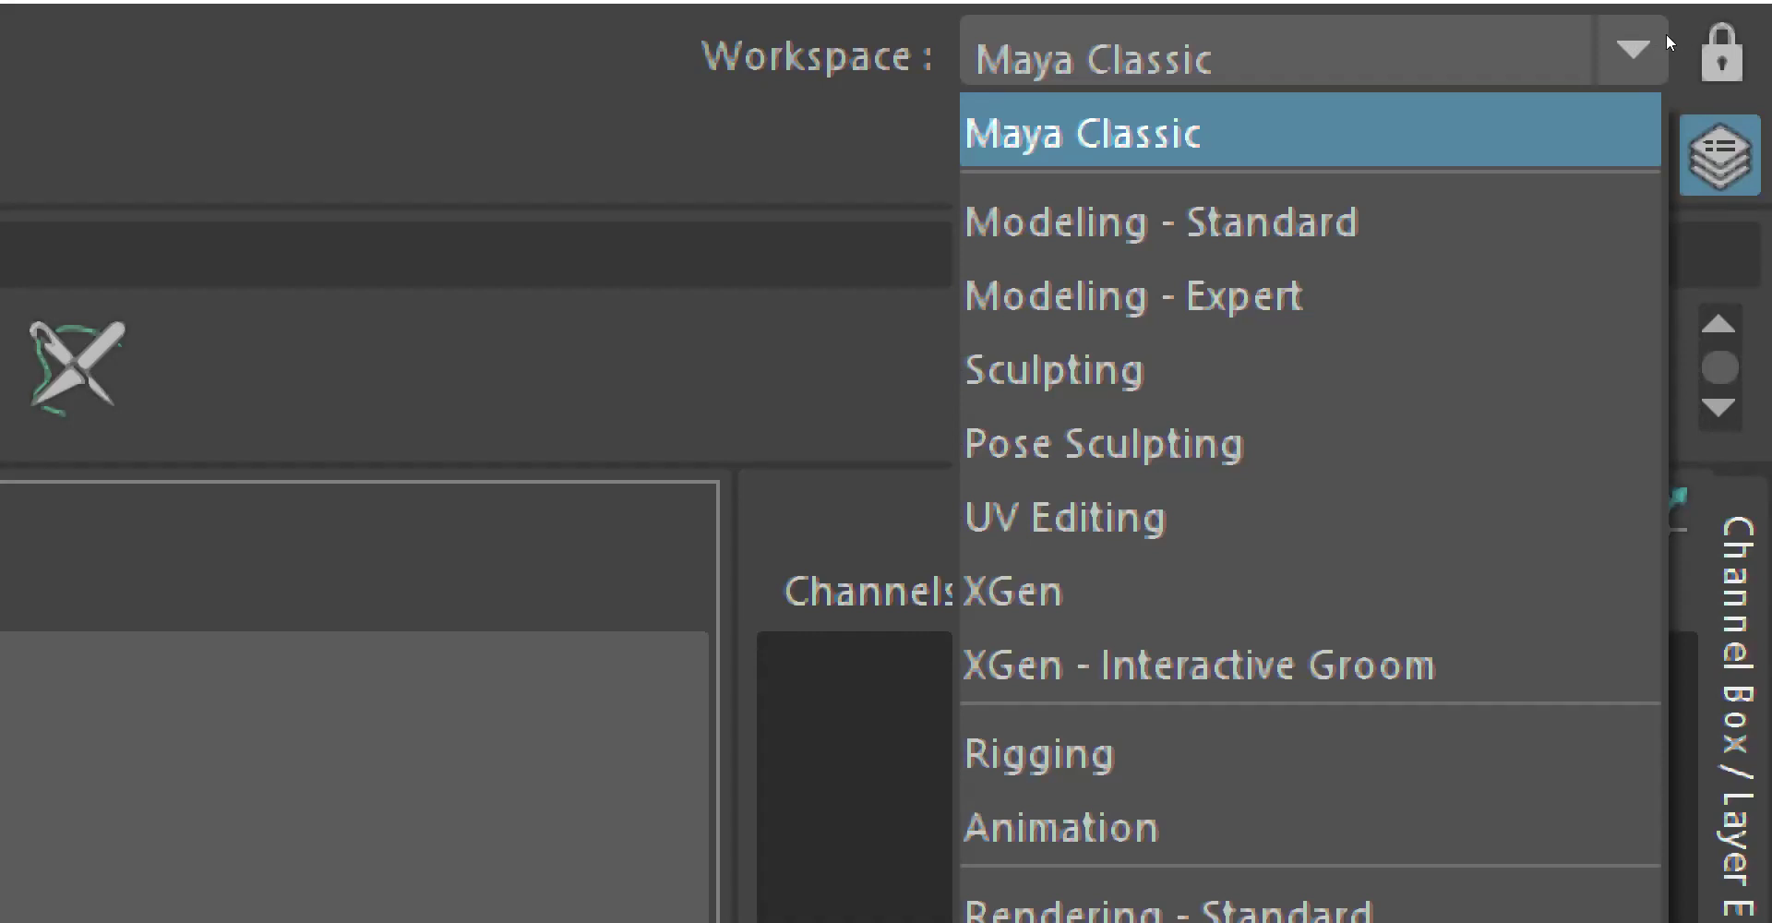
{"action": "key", "text": "Down"}
{"action": "key", "text": "Down"}
{"action": "key", "text": "Down"}
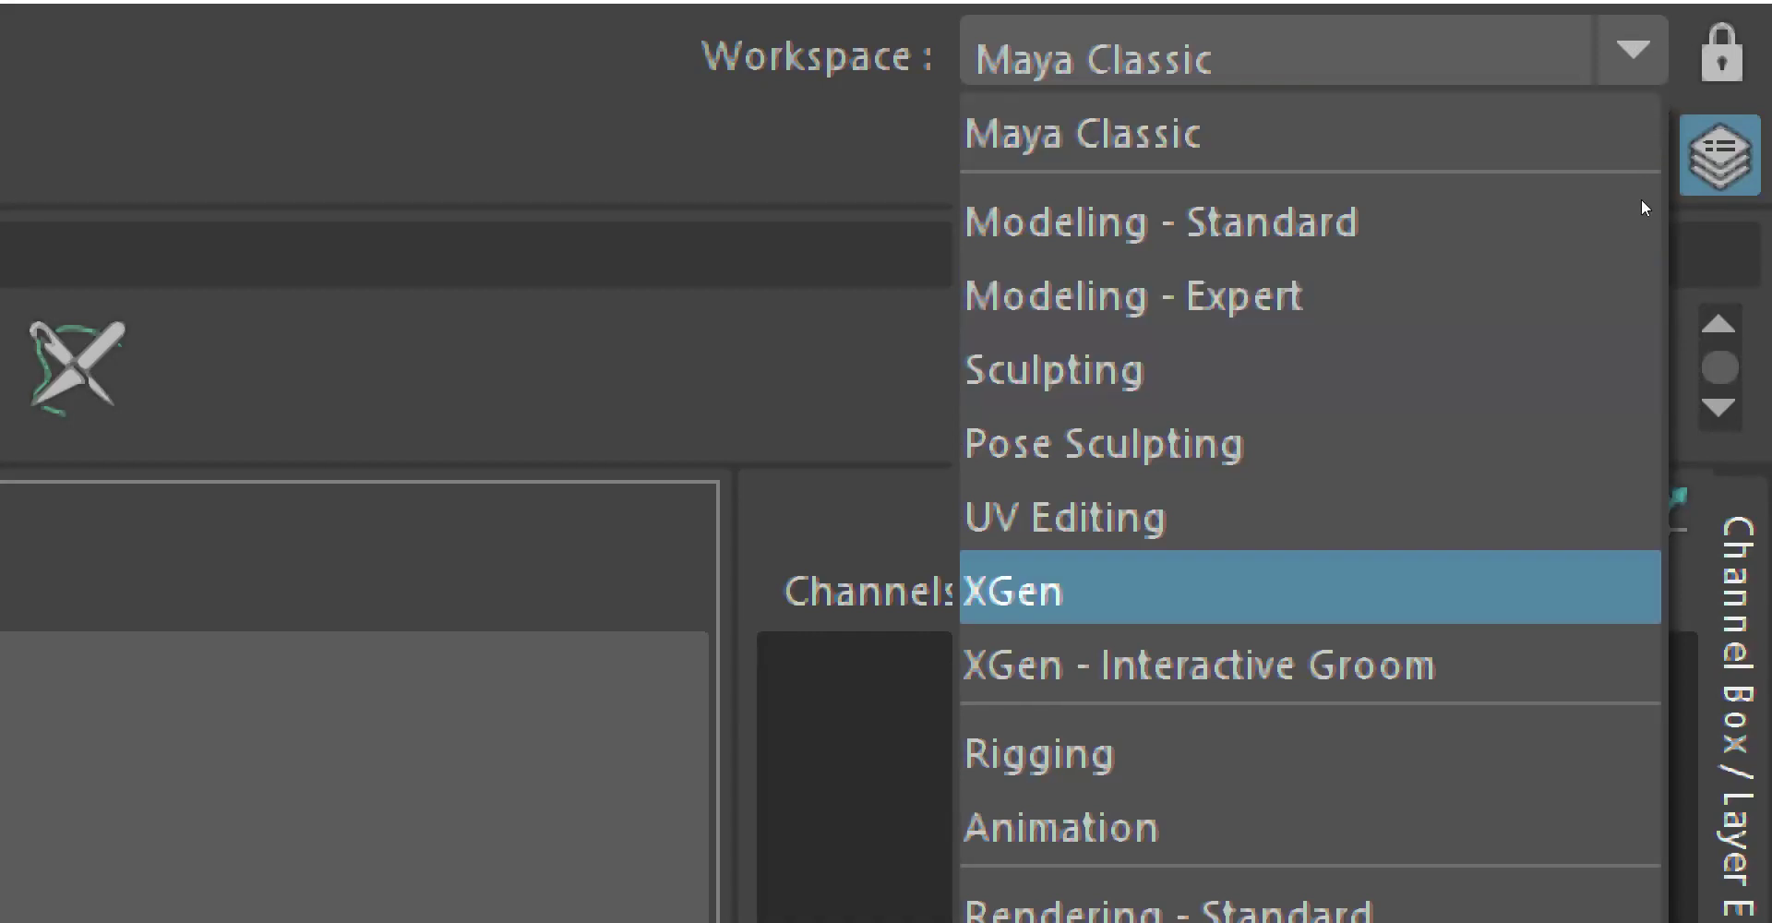
{"action": "key", "text": "Down"}
{"action": "key", "text": "Down"}
{"action": "key", "text": "Down"}
{"action": "key", "text": "Return"}
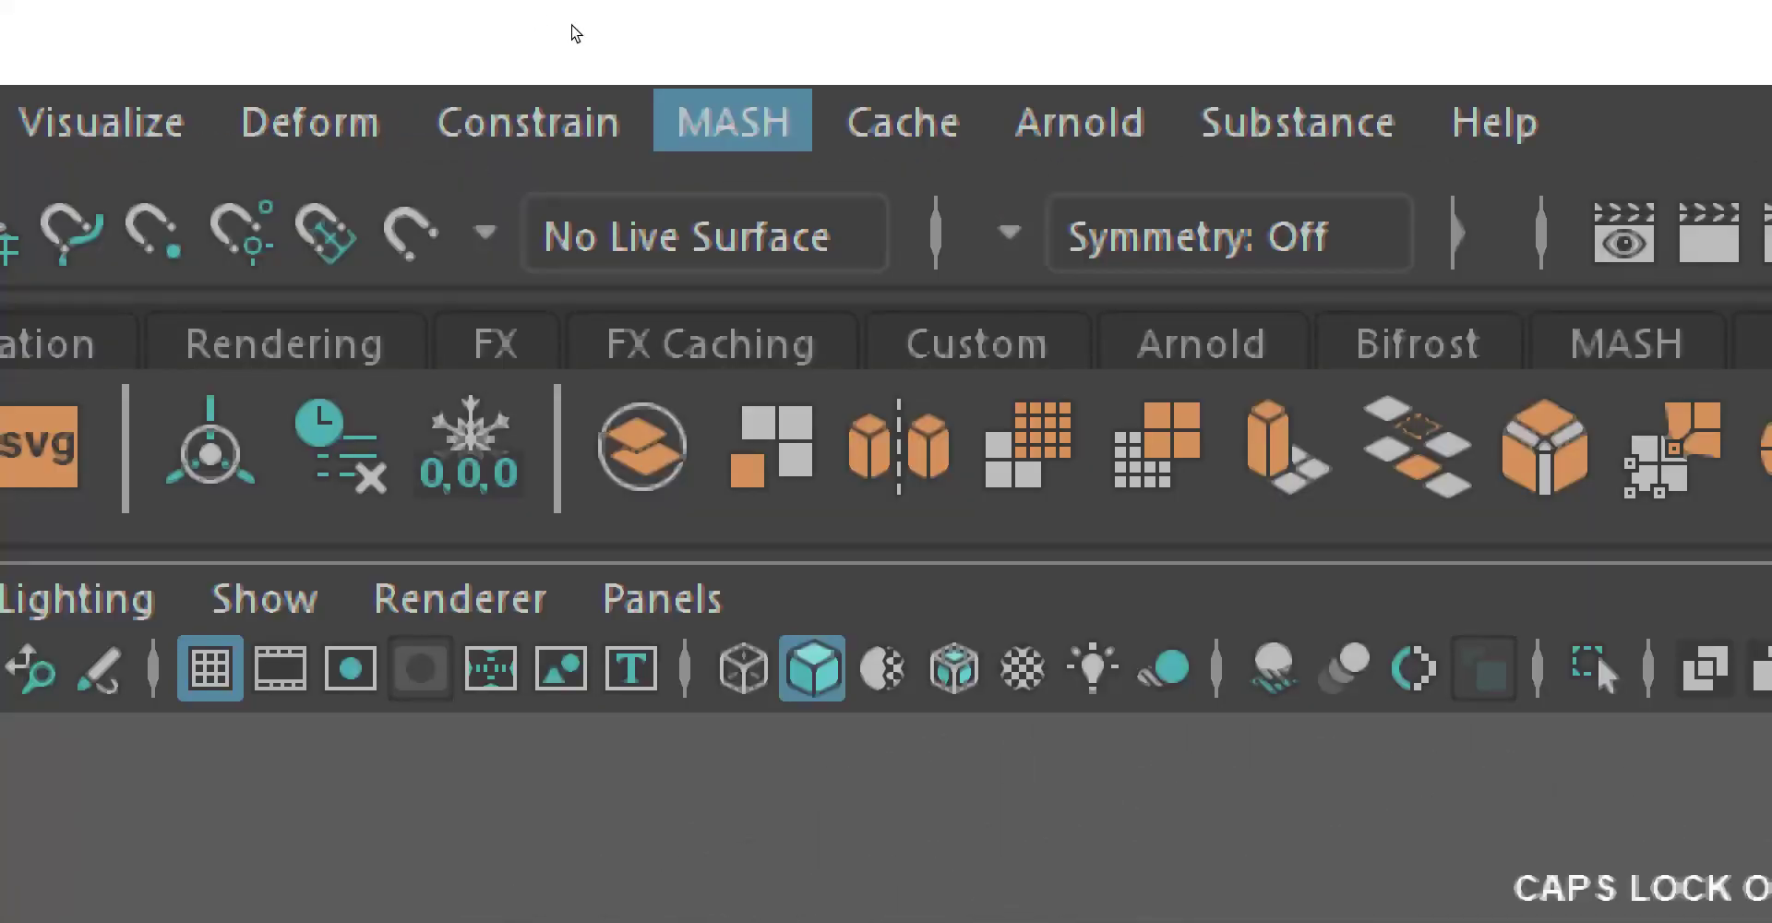
Add the default '3D Type' text object with Create > Type and dolly out to see it whole
{"action": "left_click", "coordinate": [732, 120]}
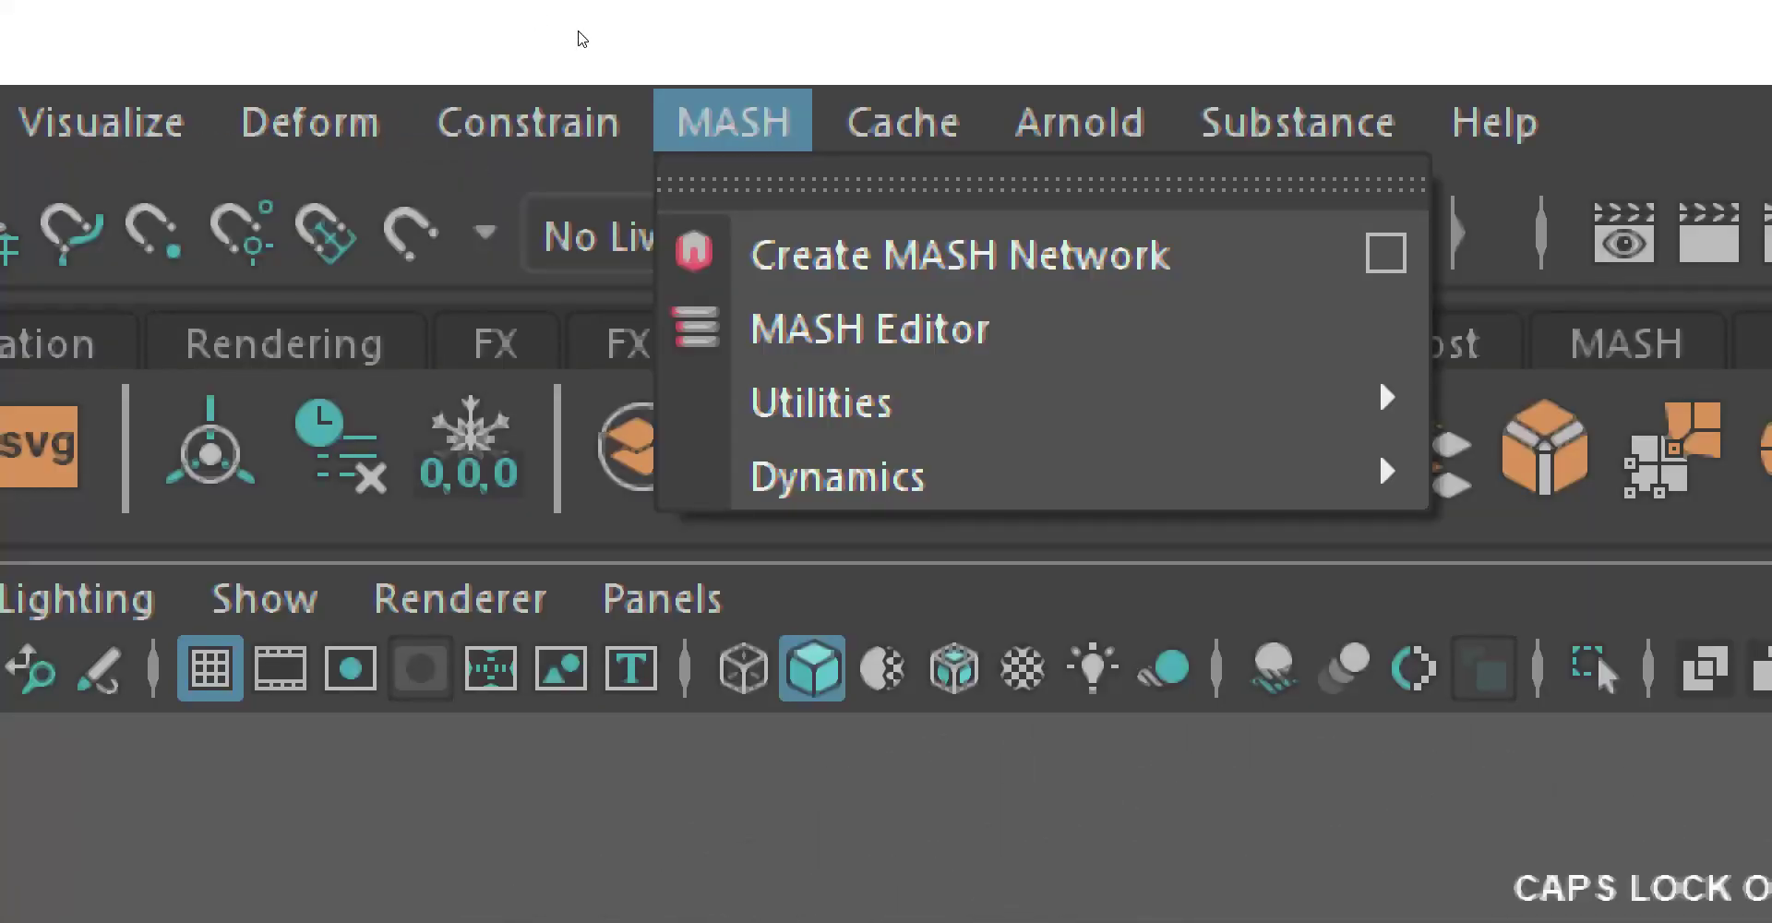
{"action": "left_click", "coordinate": [581, 38]}
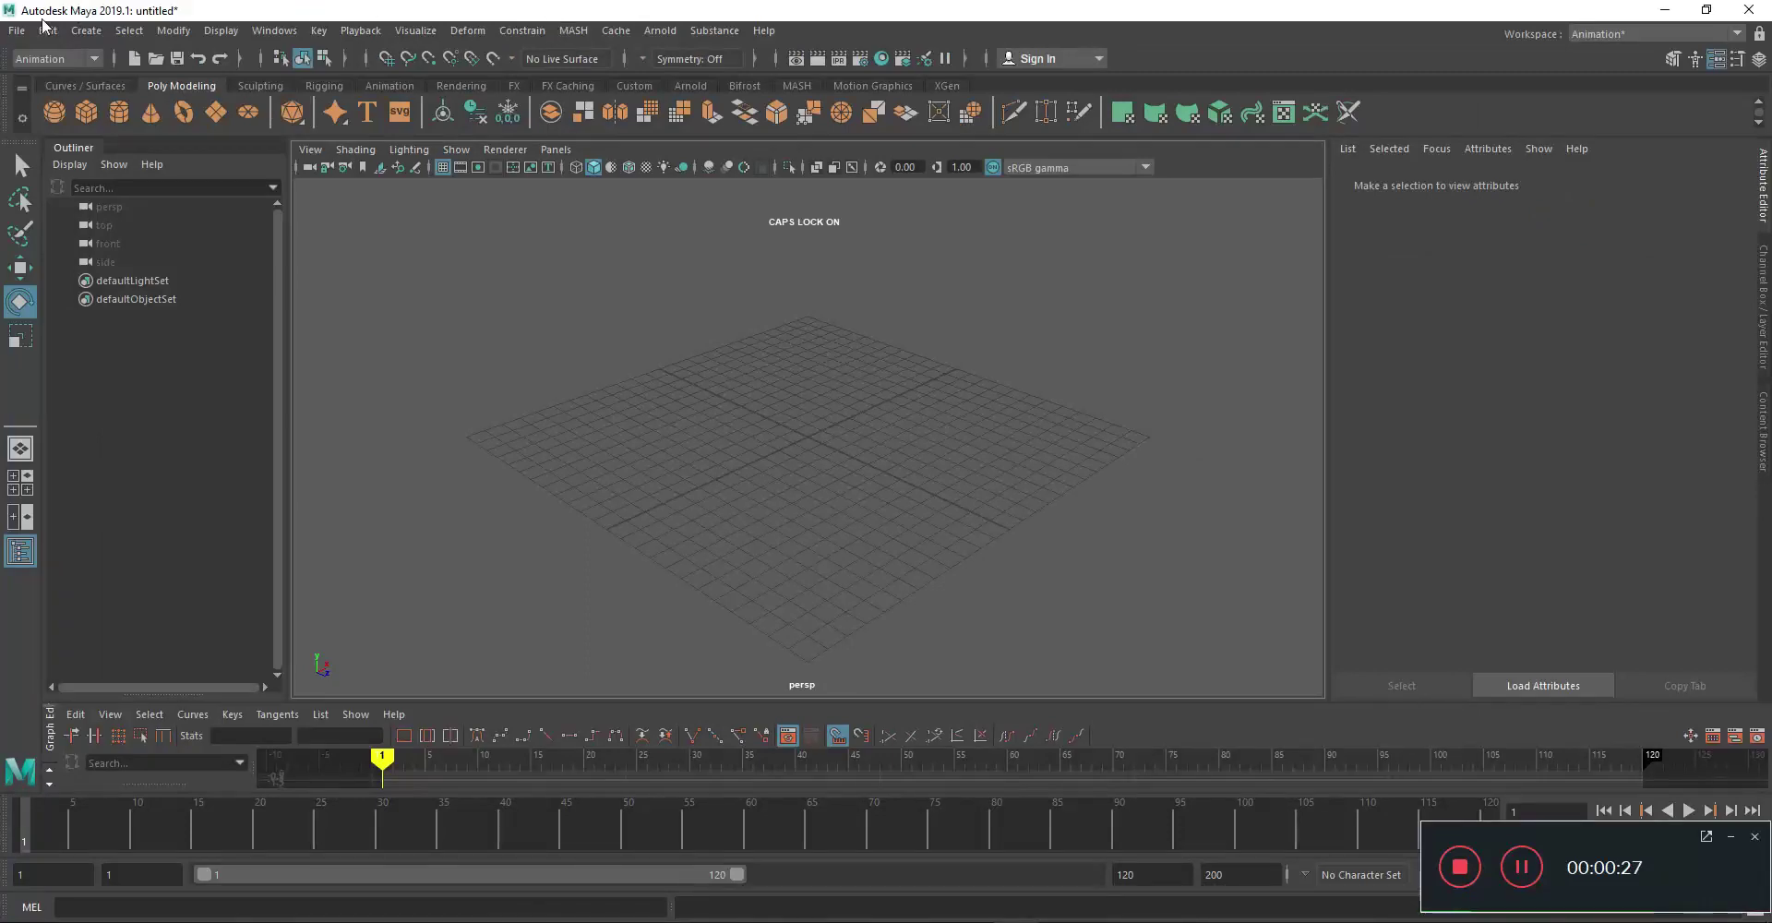
{"action": "left_click", "coordinate": [81, 32]}
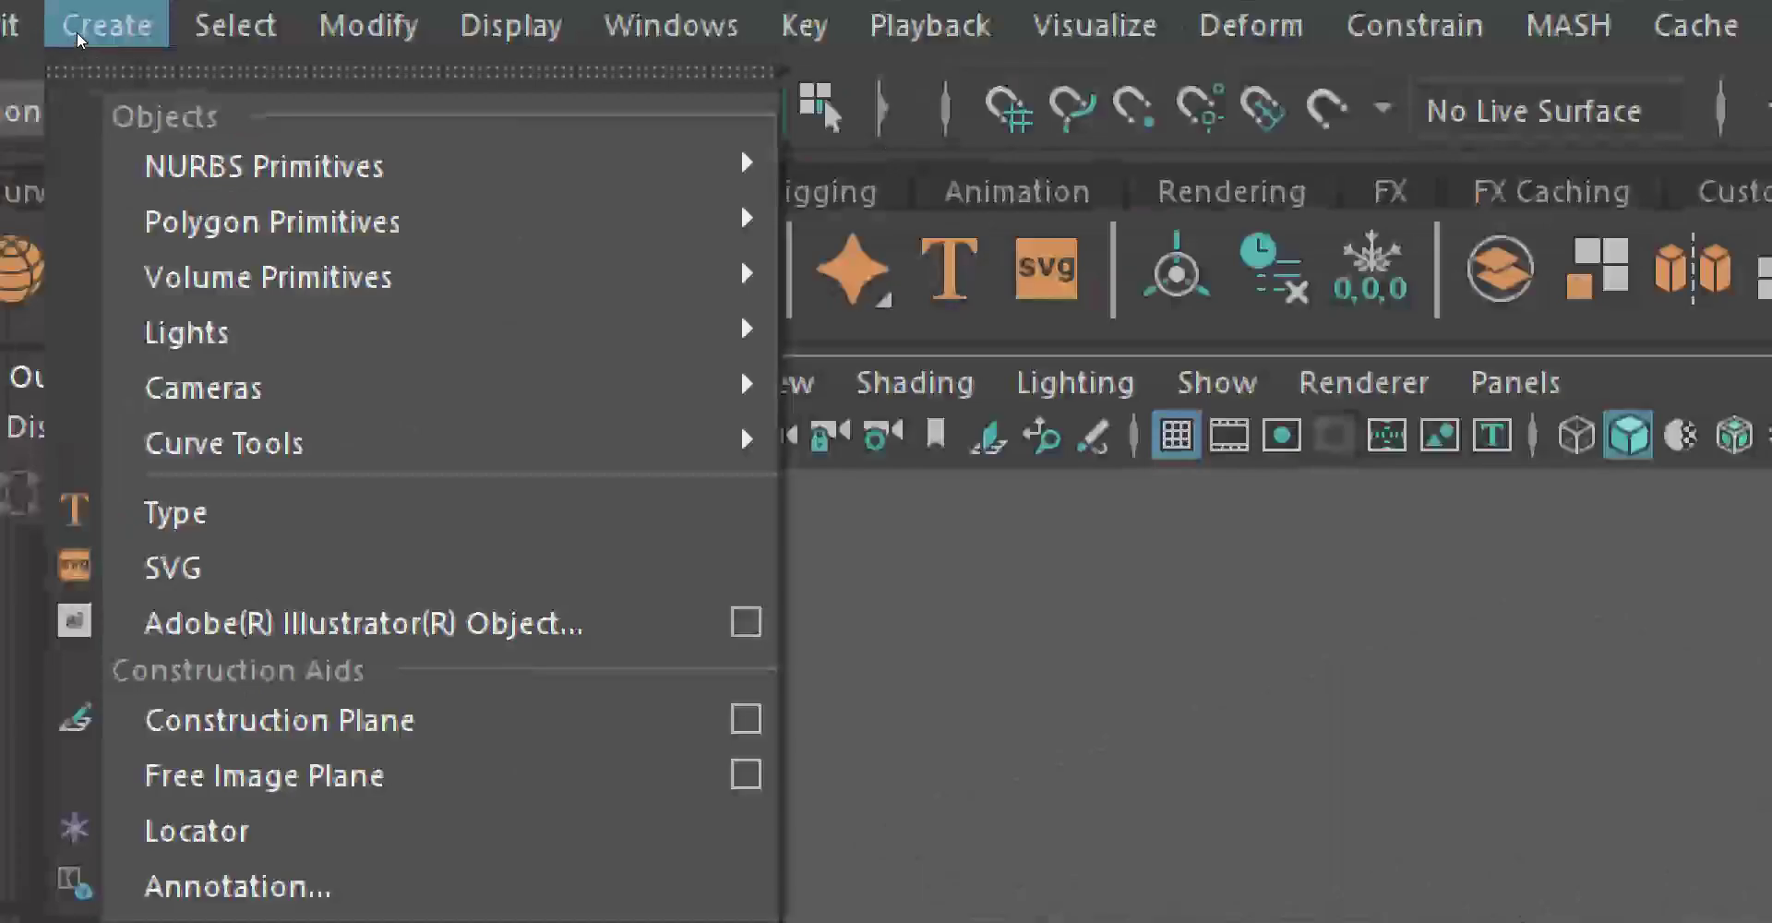
{"action": "left_click", "coordinate": [175, 512]}
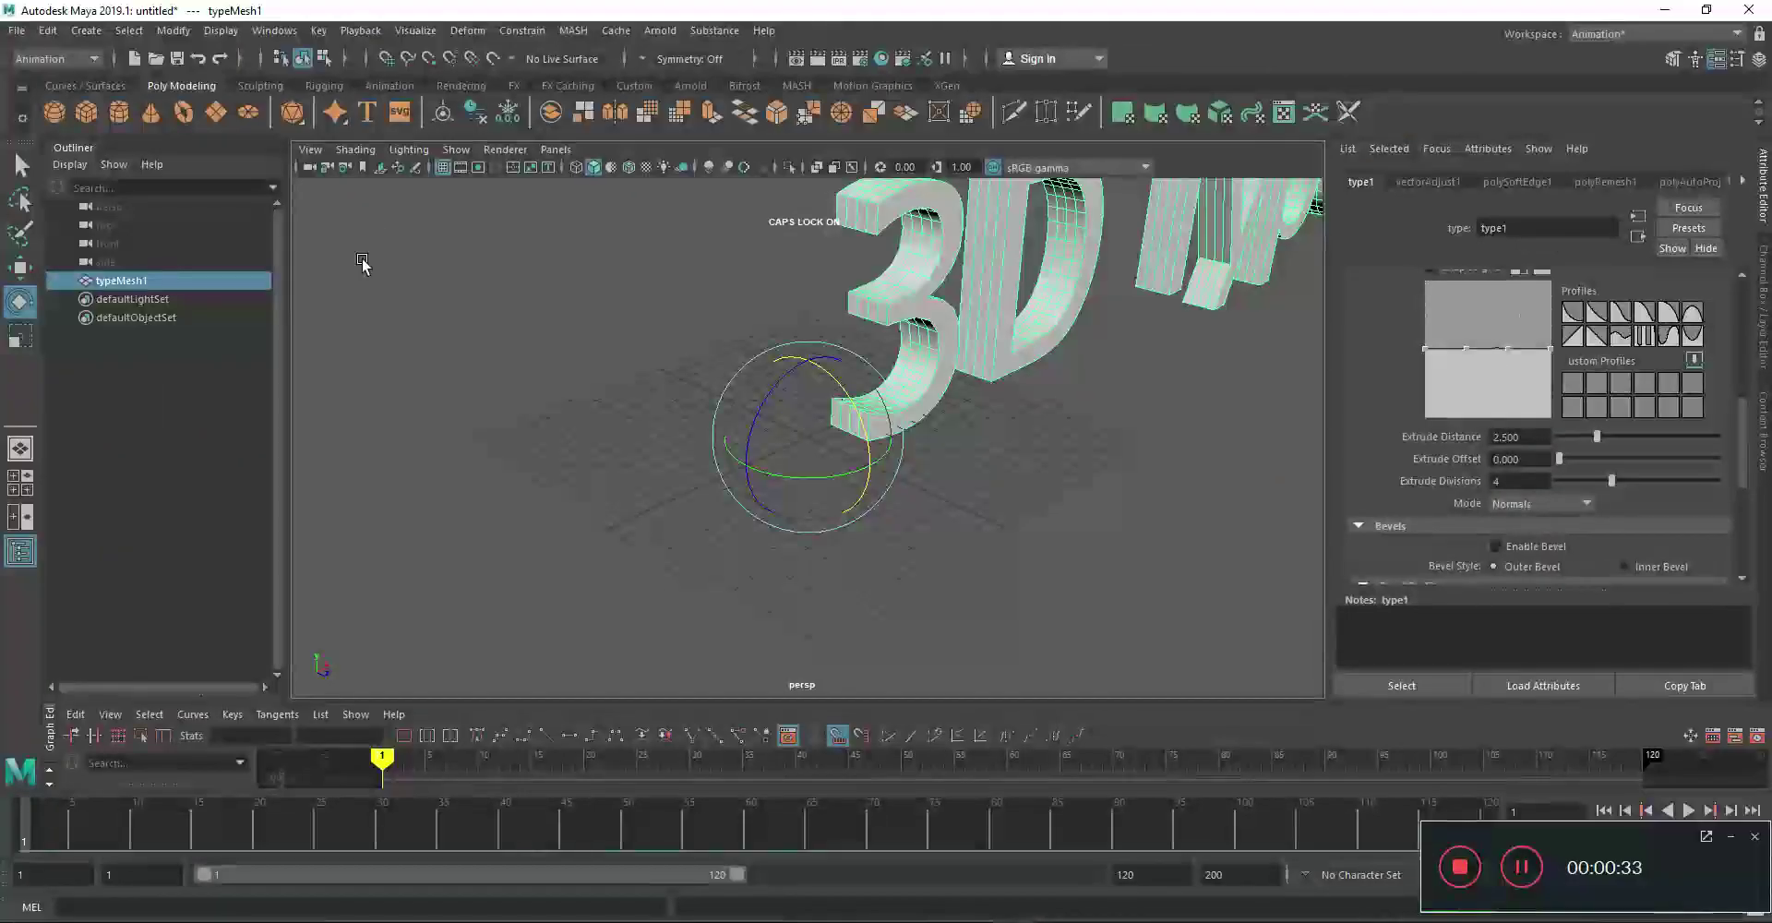
{"action": "mouse_move", "coordinate": [981, 439]}
{"action": "left_mouse_down", "text": "alt"}
{"action": "mouse_move", "coordinate": [744, 594]}
{"action": "mouse_move", "coordinate": [793, 580]}
{"action": "mouse_move", "coordinate": [625, 585]}
{"action": "mouse_move", "coordinate": [665, 593]}
{"action": "left_mouse_up", "text": "alt"}
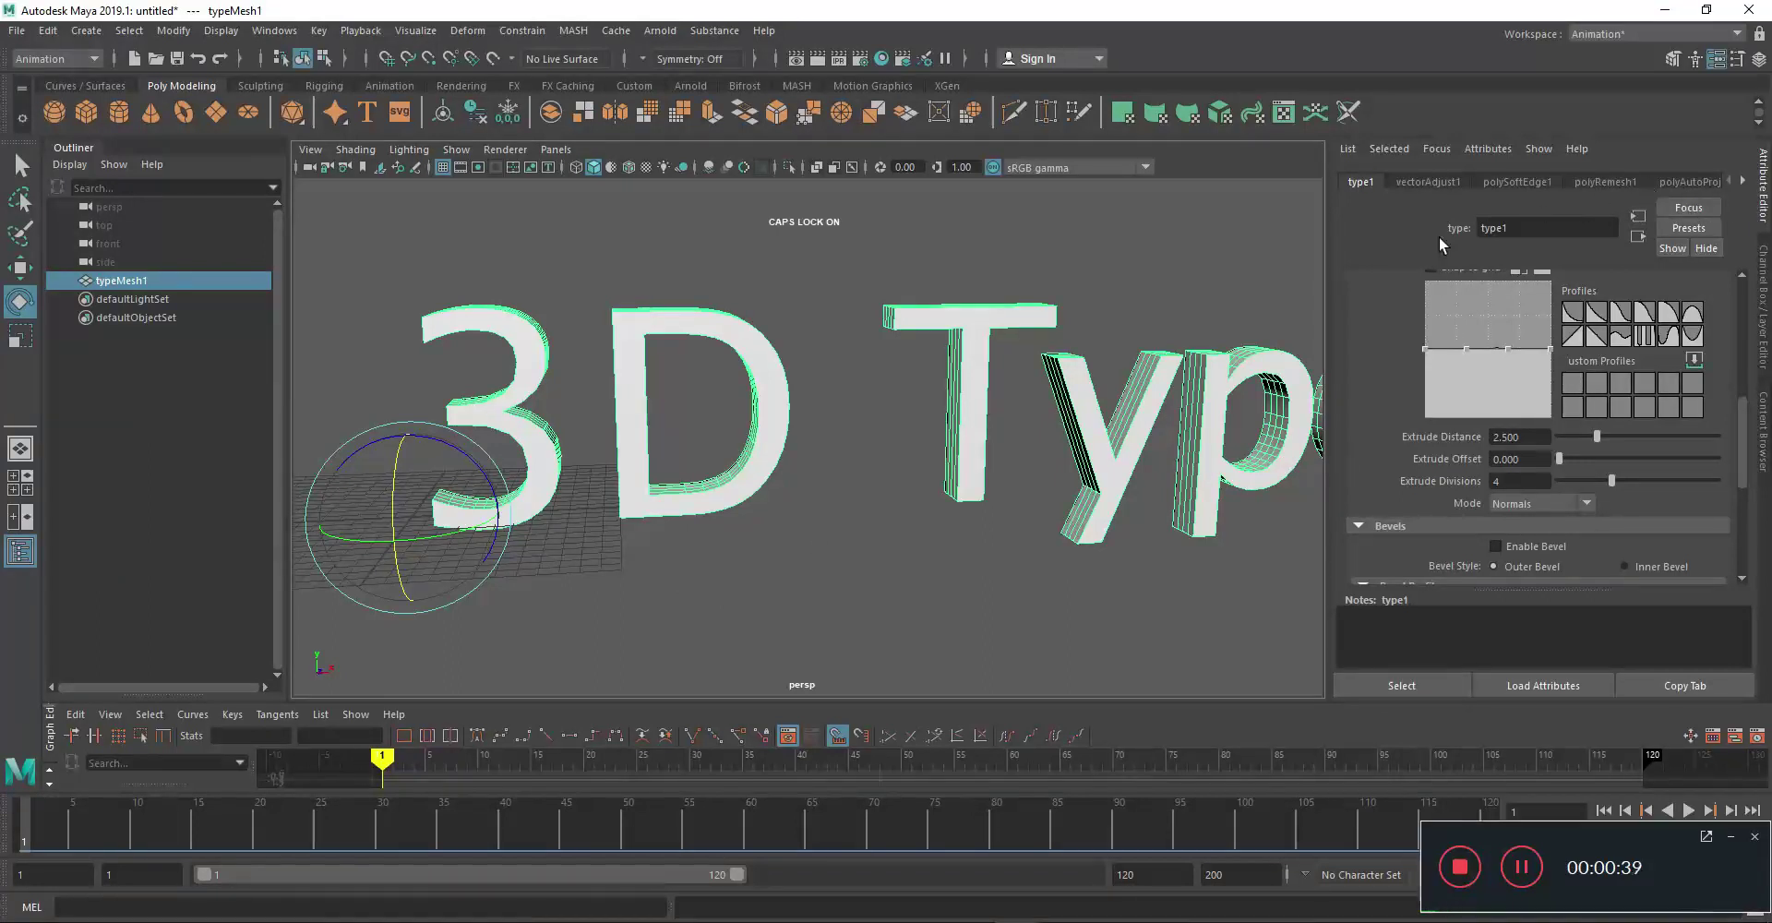
Replace the text with 'LUNA STUDIO' and set Kerning Scale to 1.056
{"action": "left_click", "coordinate": [1363, 181]}
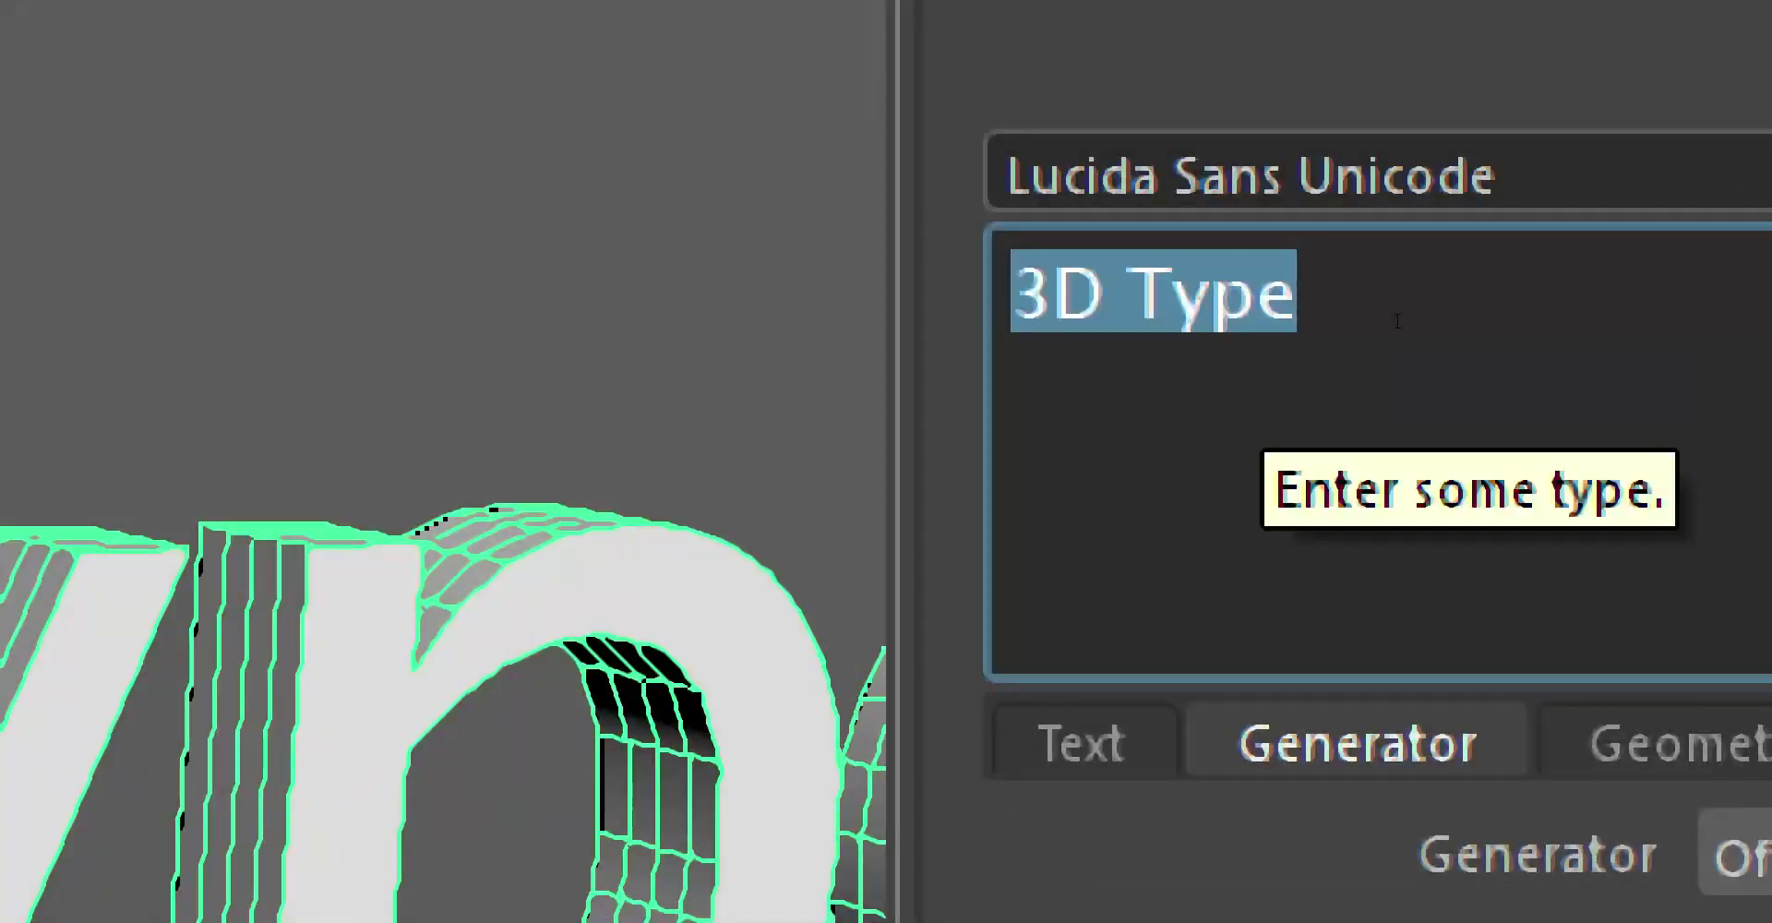
{"action": "key", "text": "BackSpace"}
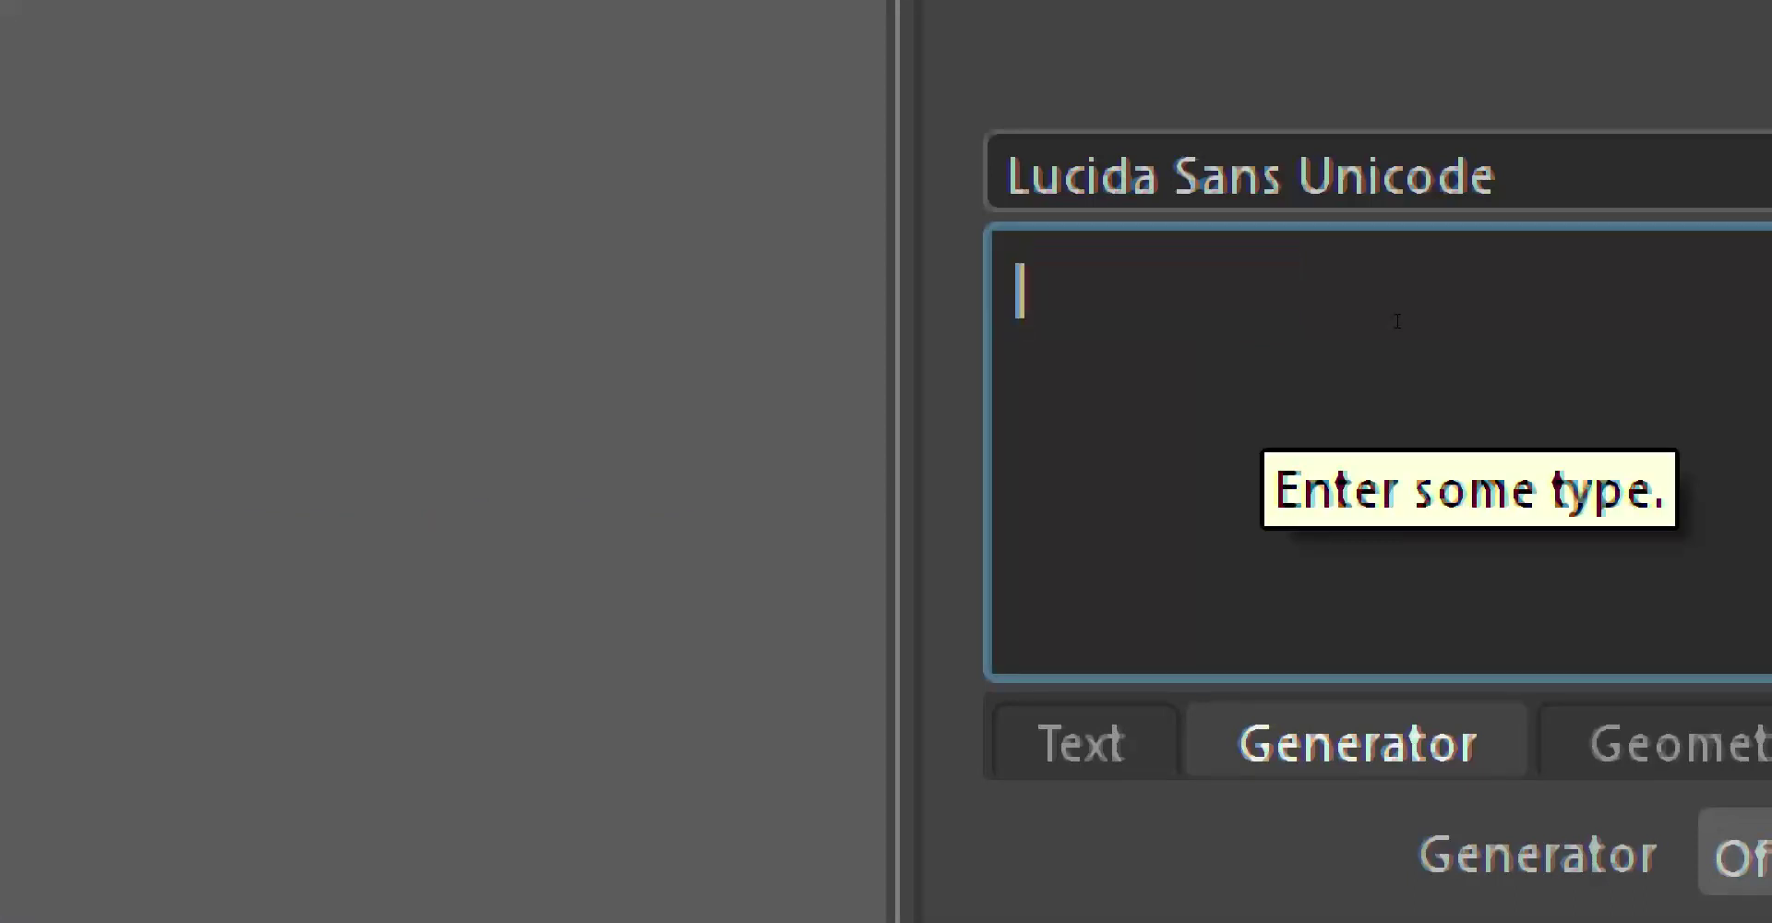
{"action": "type", "text": "LUNA"}
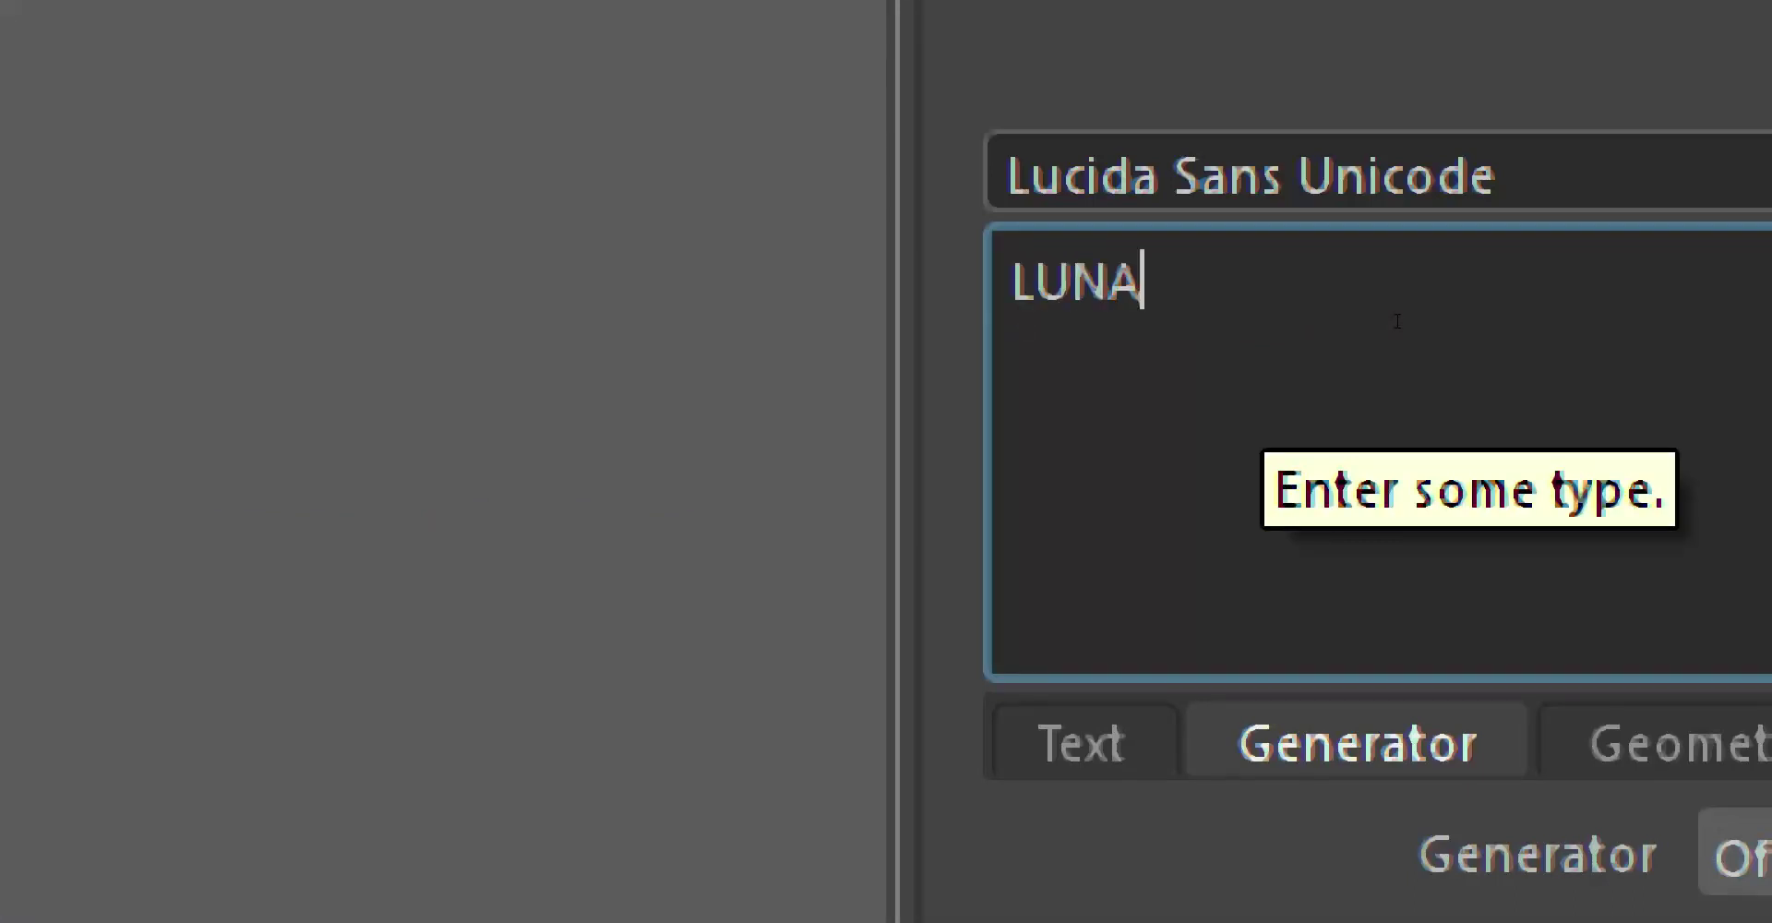
{"action": "type", "text": " STUDIO"}
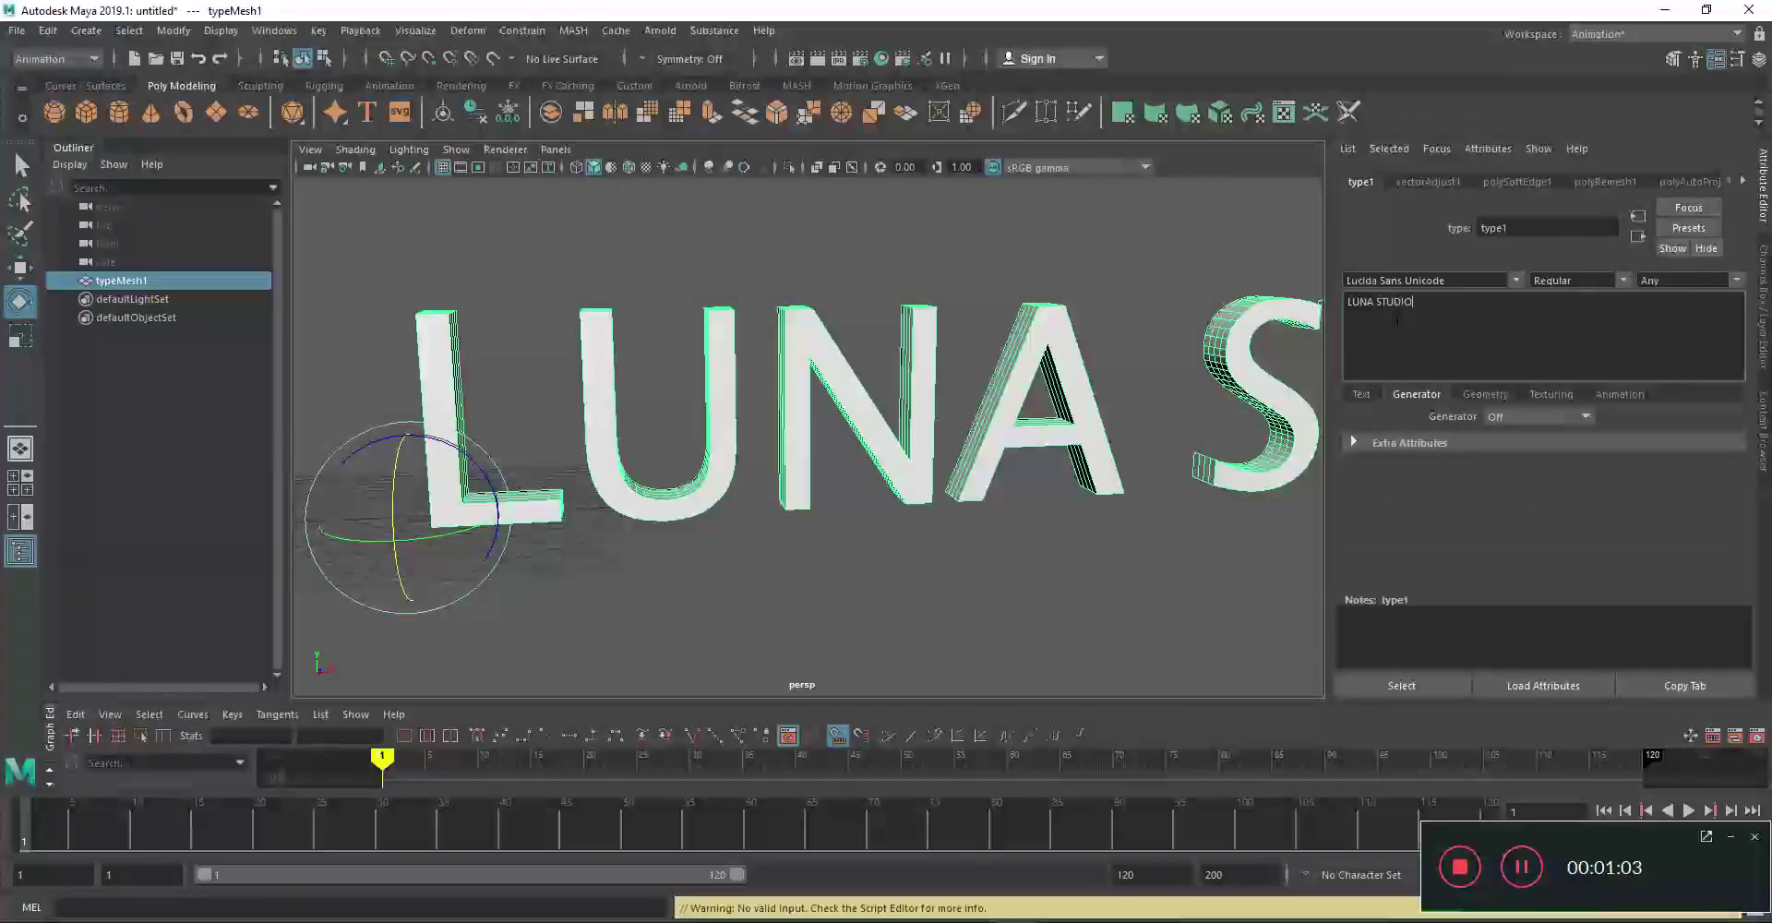
{"action": "left_click", "coordinate": [1356, 395]}
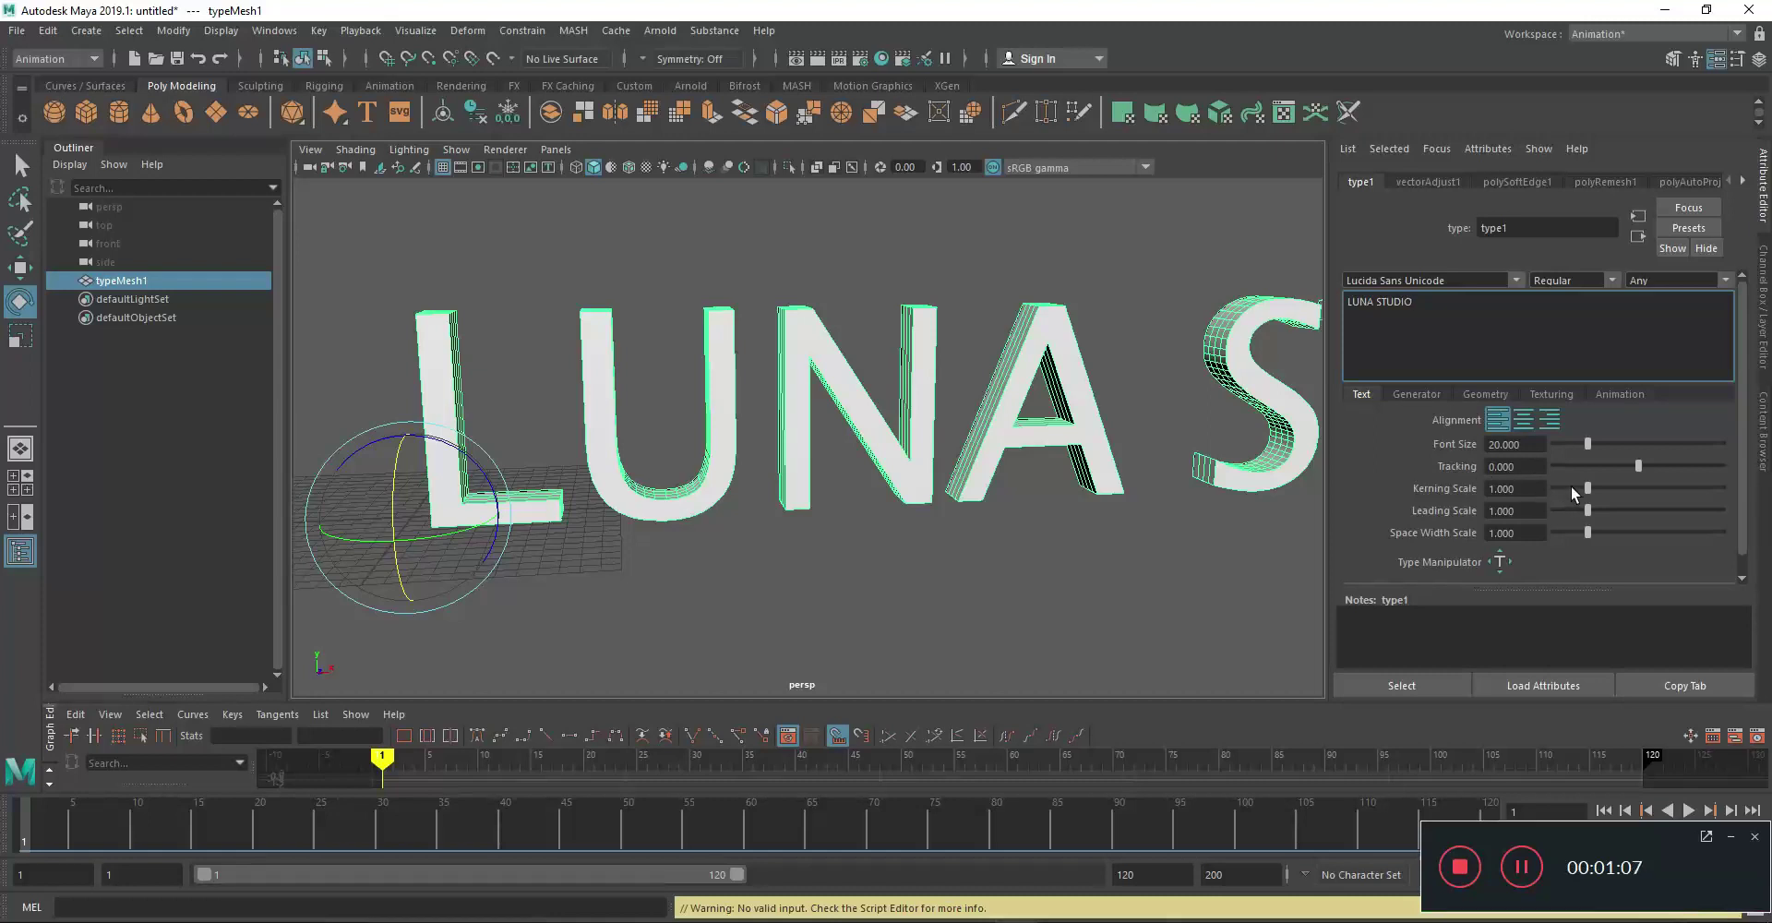
{"action": "left_click_drag", "start_coordinate": [1585, 481], "coordinate": [1588, 494]}
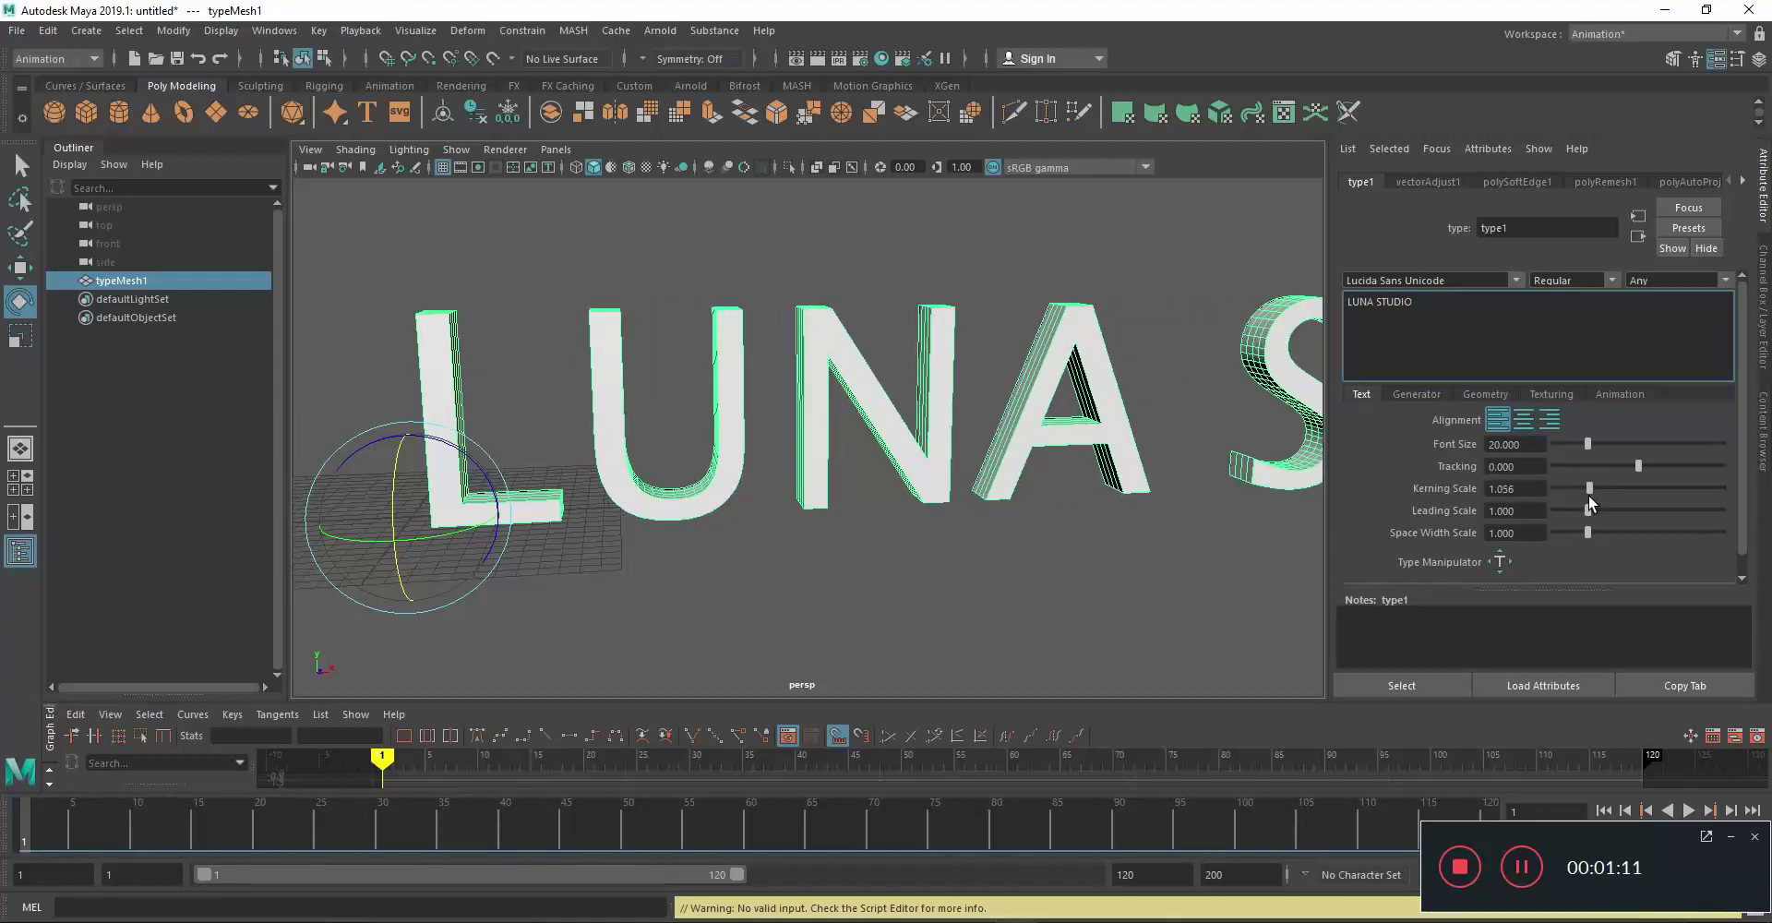
Raise Extrude Distance from 2.500 to 7.030 on the Geometry tab and view the deeper letters frontally
{"action": "left_click", "coordinate": [1481, 396]}
{"action": "scroll", "coordinate": [1419, 511], "scroll_direction": "down", "scroll_amount": 3}
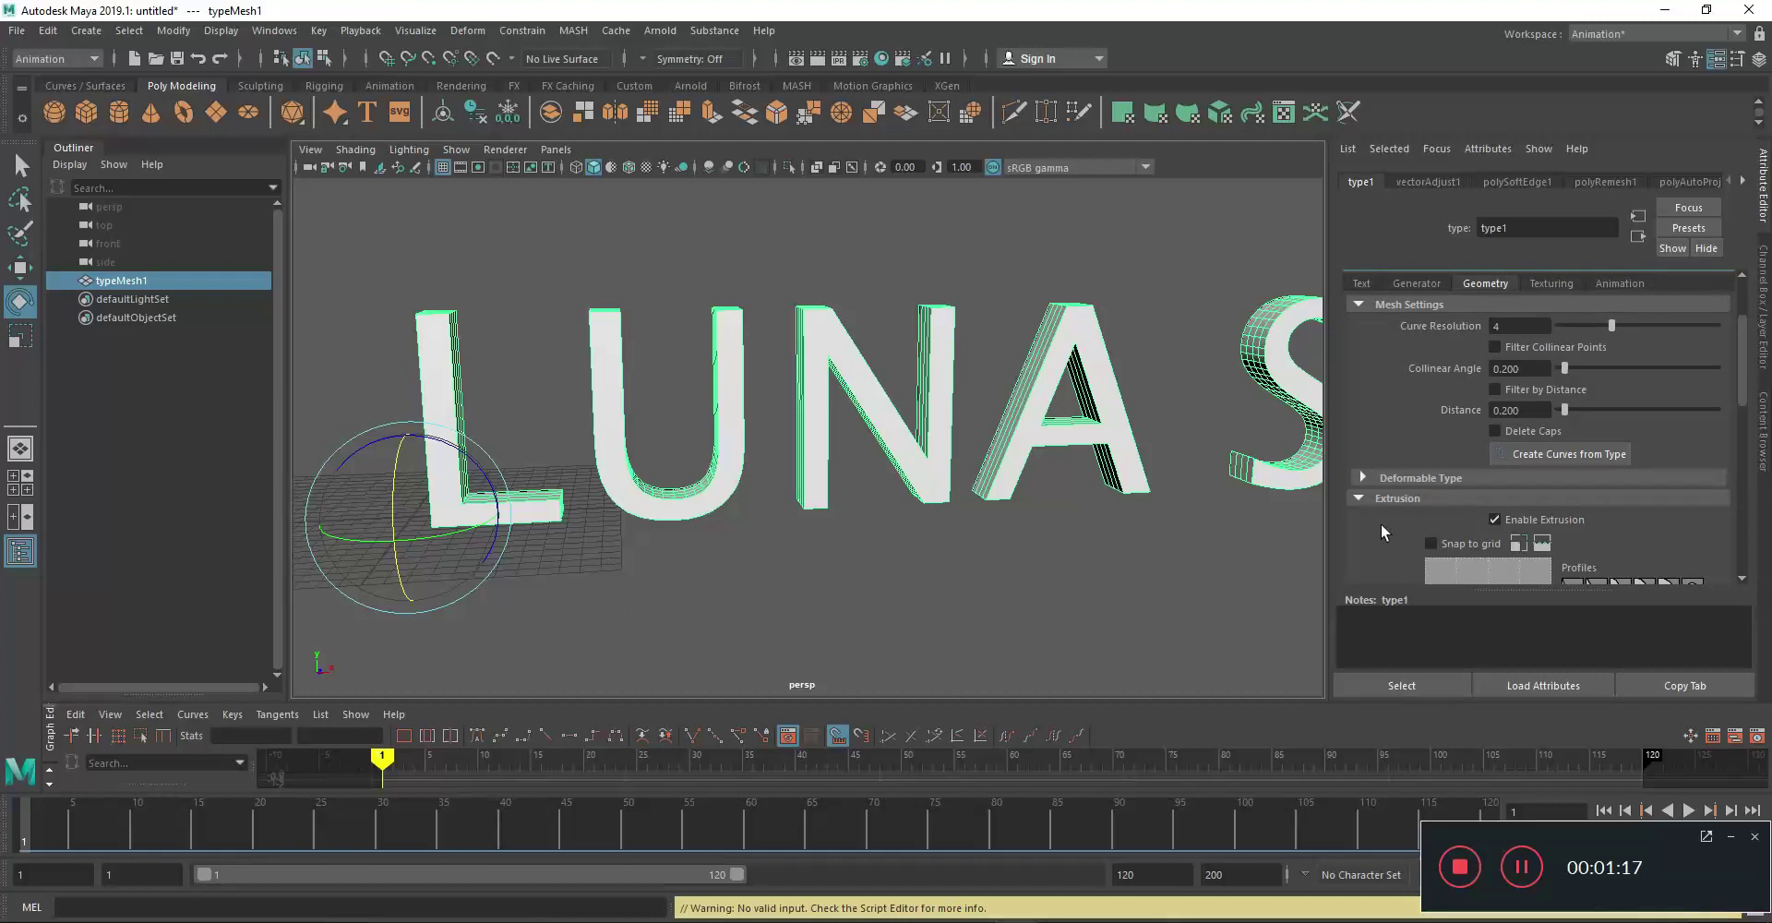
{"action": "scroll", "coordinate": [1381, 523], "scroll_direction": "down", "scroll_amount": 4}
{"action": "scroll", "coordinate": [1380, 535], "scroll_direction": "down", "scroll_amount": 2}
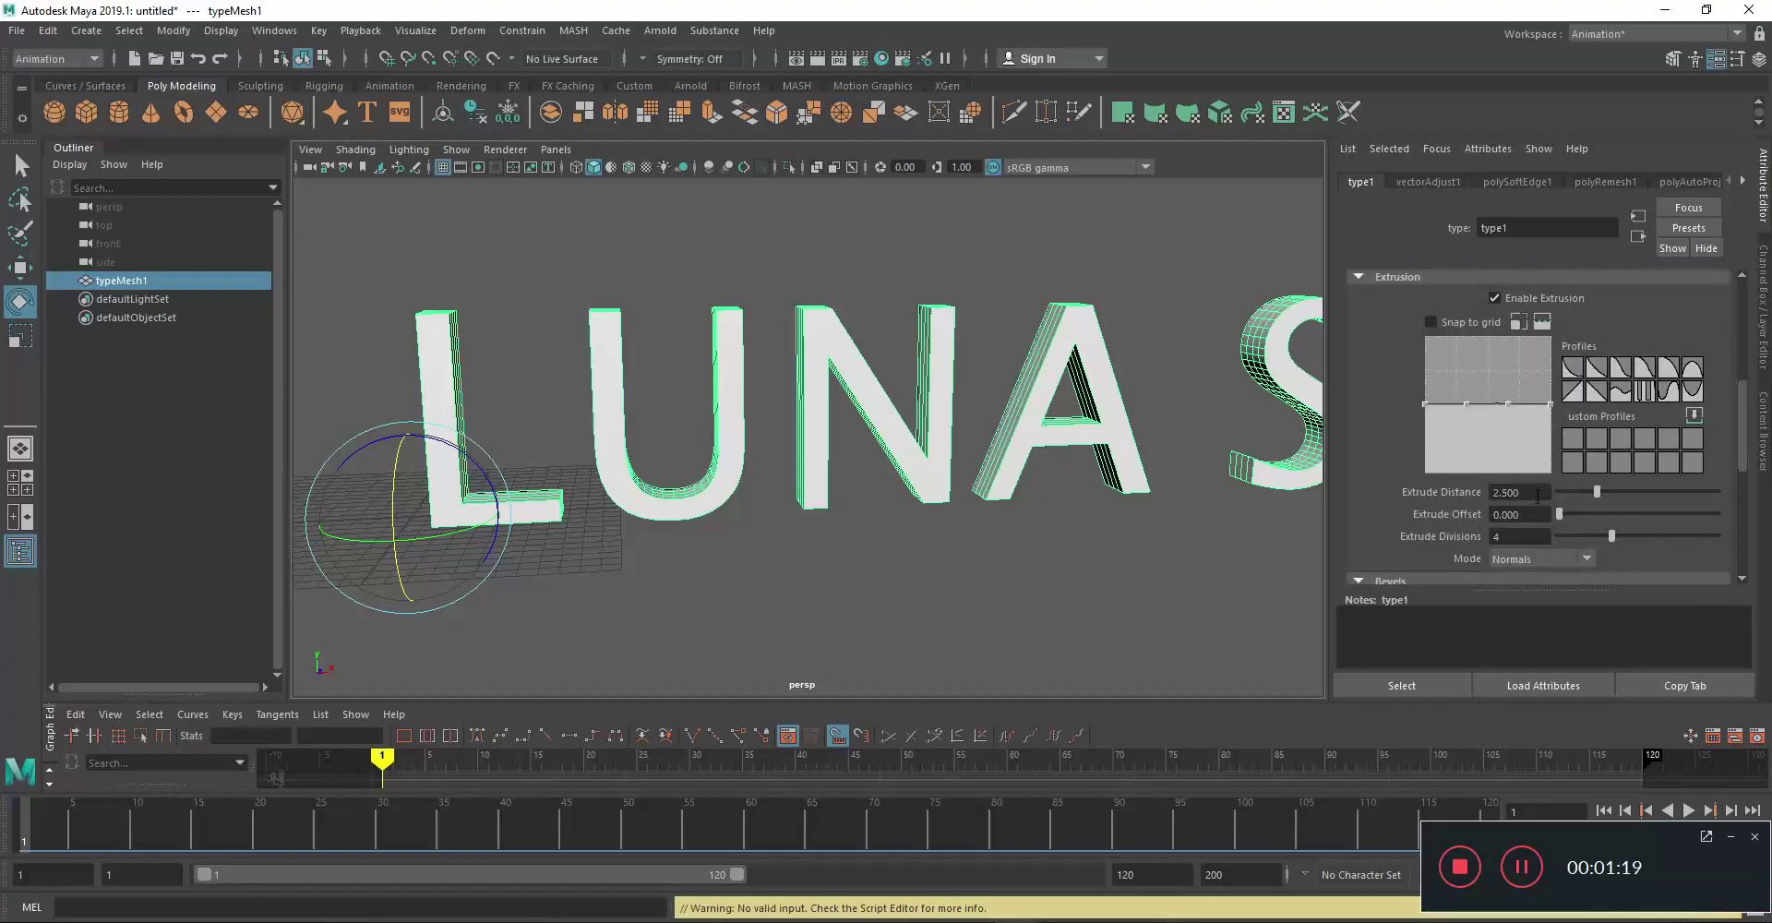
{"action": "left_click_drag", "start_coordinate": [1598, 493], "coordinate": [1668, 495]}
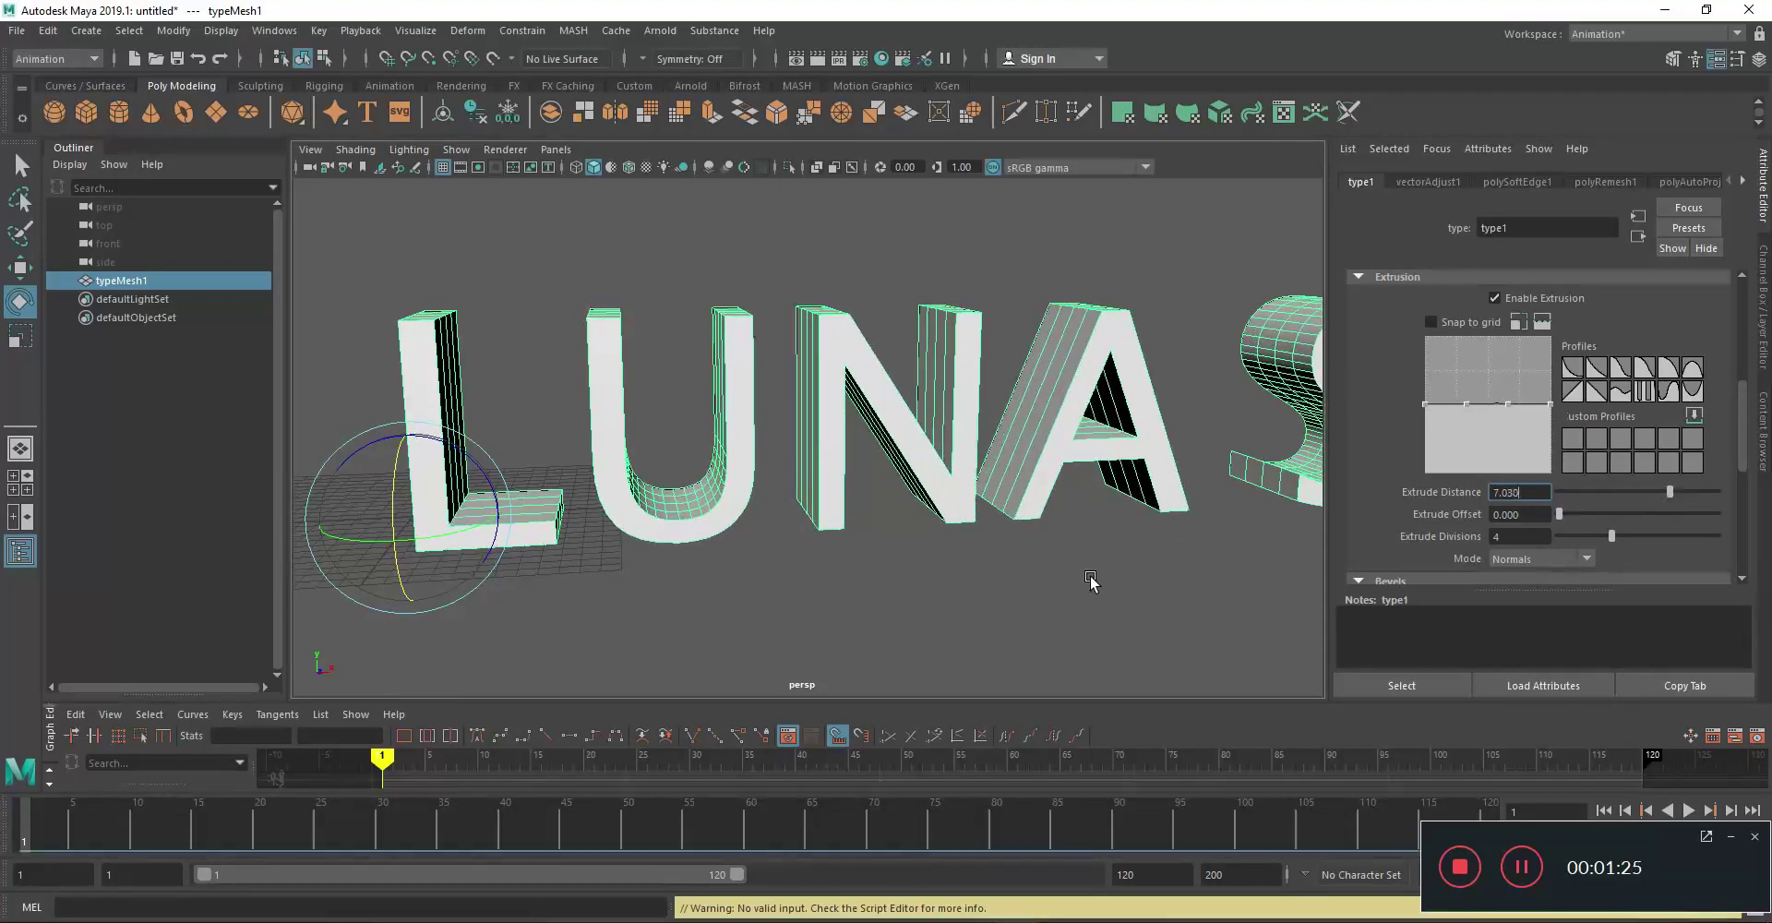
{"action": "mouse_move", "coordinate": [1090, 579]}
{"action": "left_mouse_down", "text": "alt"}
{"action": "mouse_move", "coordinate": [953, 601]}
{"action": "mouse_move", "coordinate": [1092, 578]}
{"action": "mouse_move", "coordinate": [954, 554]}
{"action": "mouse_move", "coordinate": [872, 584]}
{"action": "left_mouse_up", "text": "alt"}
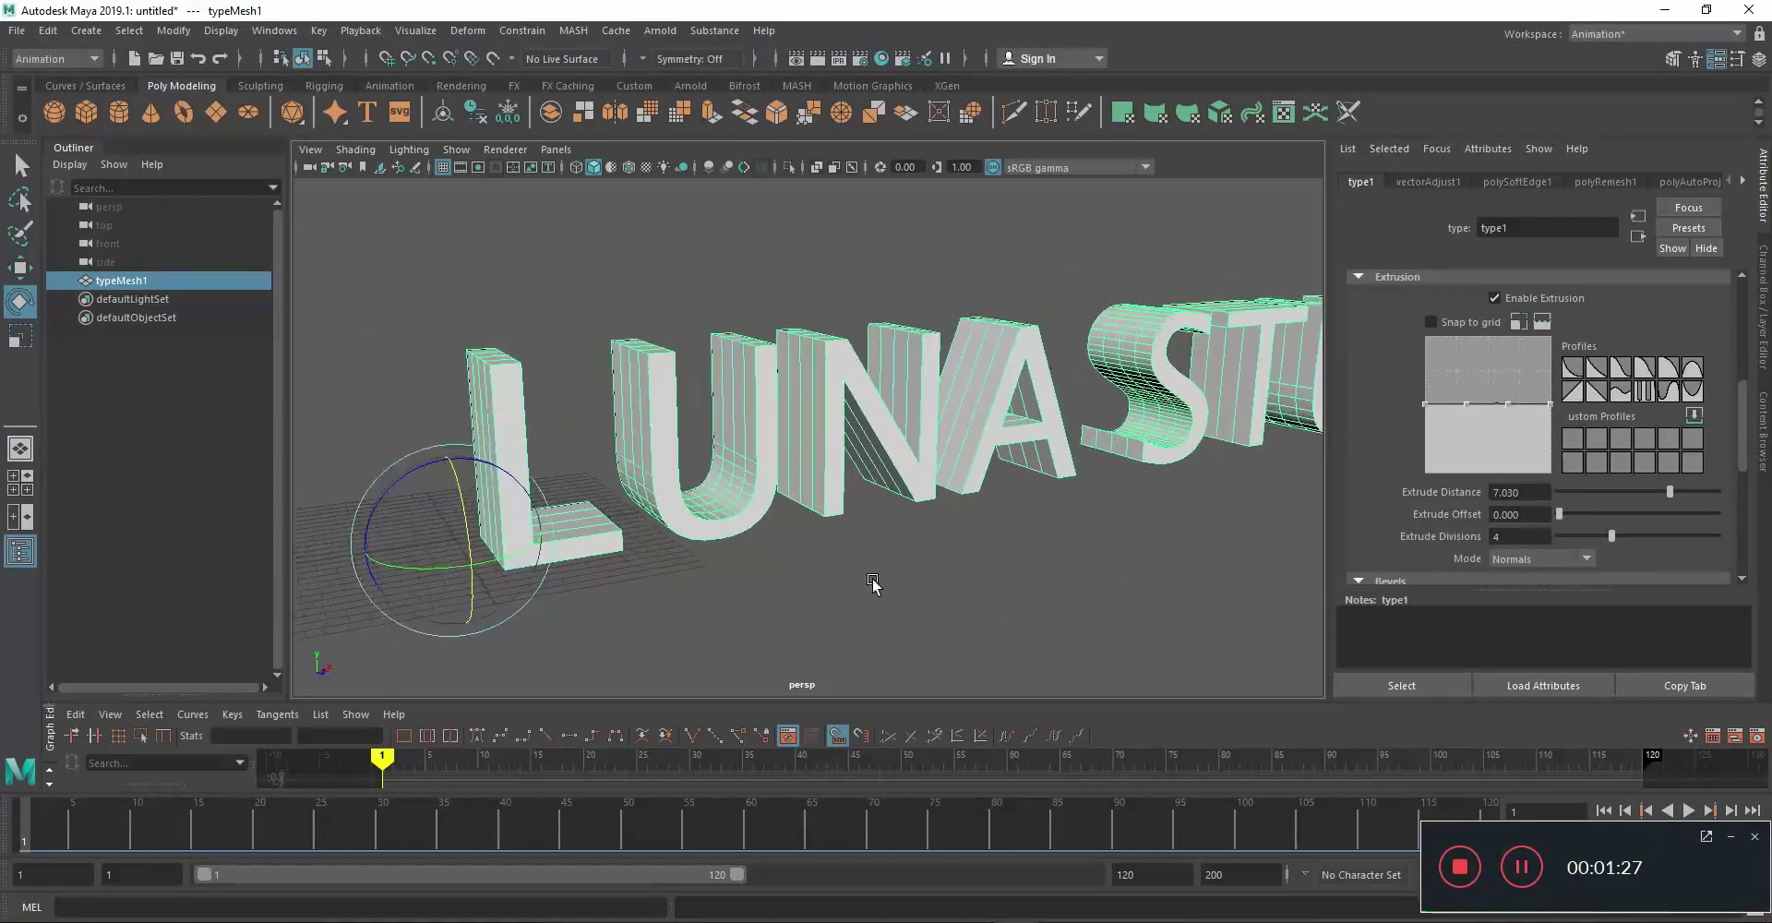
{"action": "left_click", "coordinate": [20, 267]}
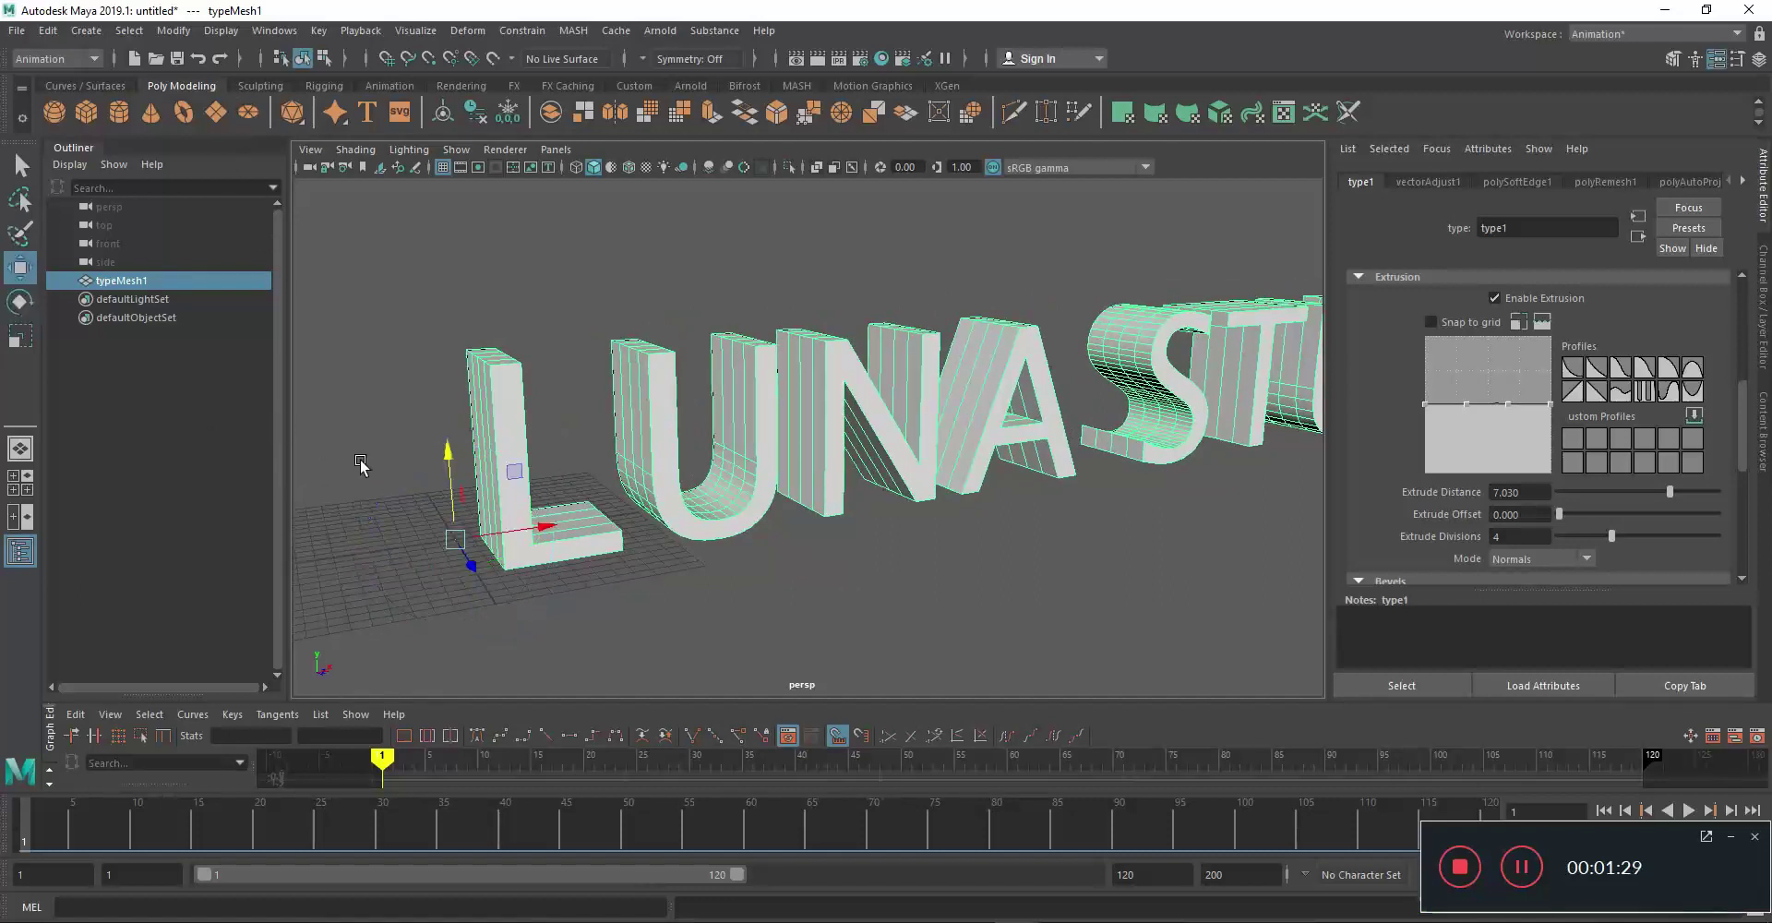
{"action": "scroll", "coordinate": [360, 464], "scroll_direction": "down", "scroll_amount": 3}
{"action": "mouse_move", "coordinate": [636, 503]}
{"action": "left_mouse_down", "text": "alt"}
{"action": "mouse_move", "coordinate": [134, 581]}
{"action": "mouse_move", "coordinate": [791, 495]}
{"action": "mouse_move", "coordinate": [702, 503]}
{"action": "left_mouse_up", "text": "alt"}
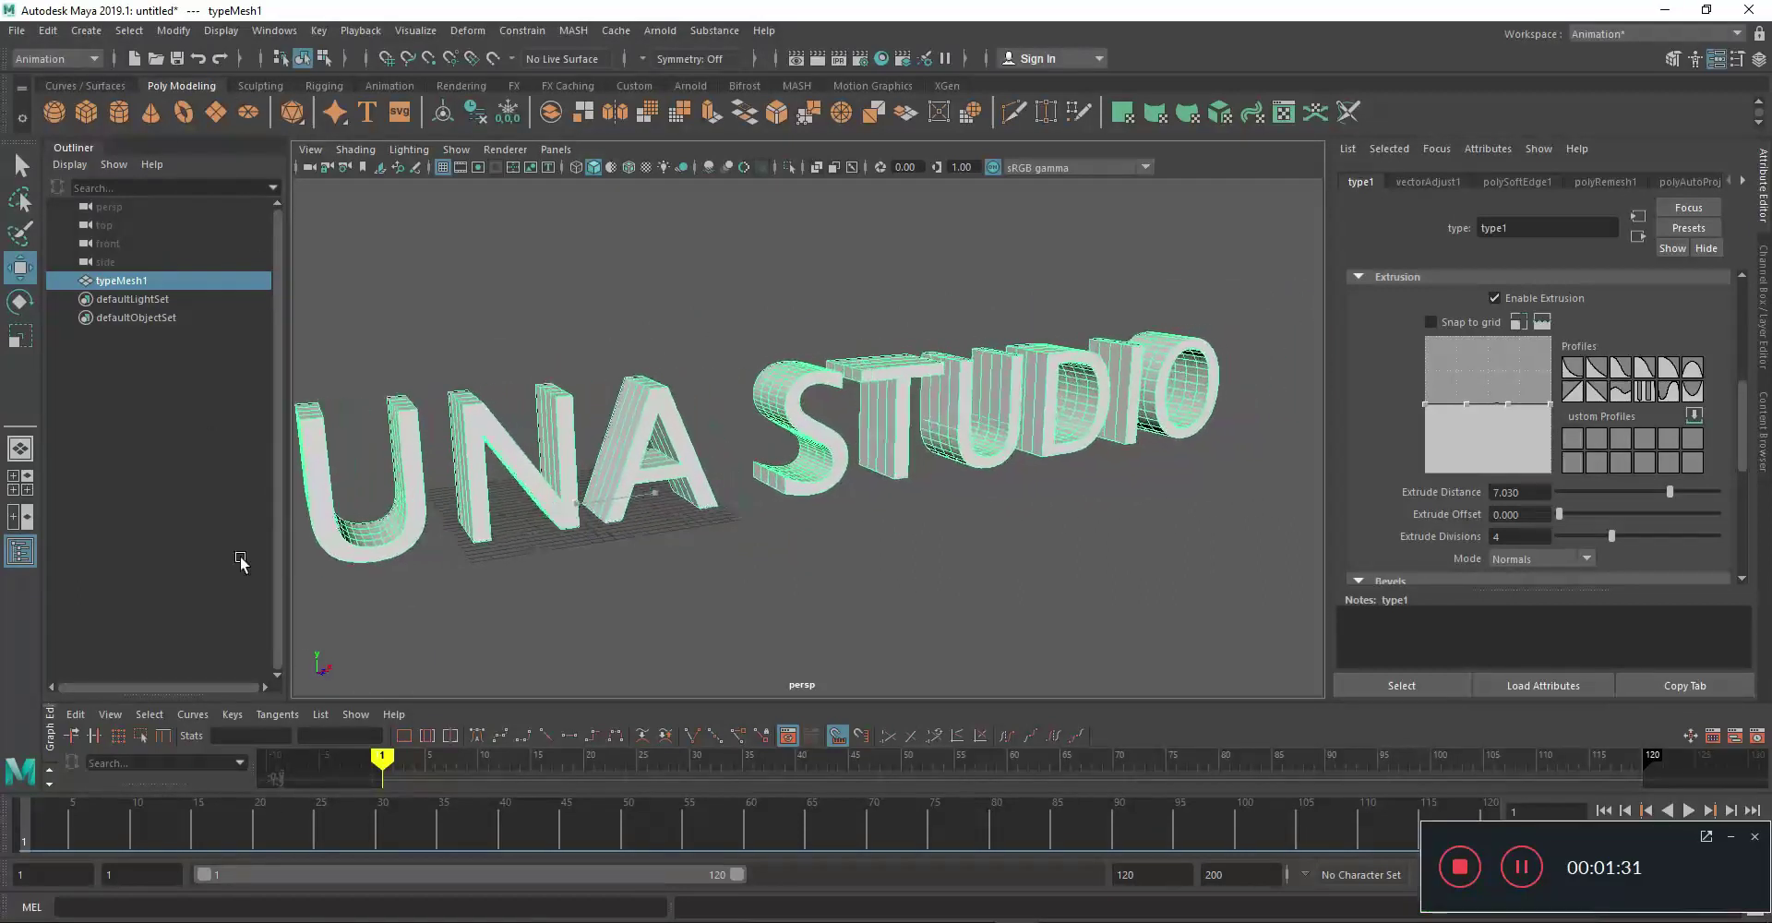
{"action": "scroll", "coordinate": [790, 495], "scroll_direction": "up", "scroll_amount": 3}
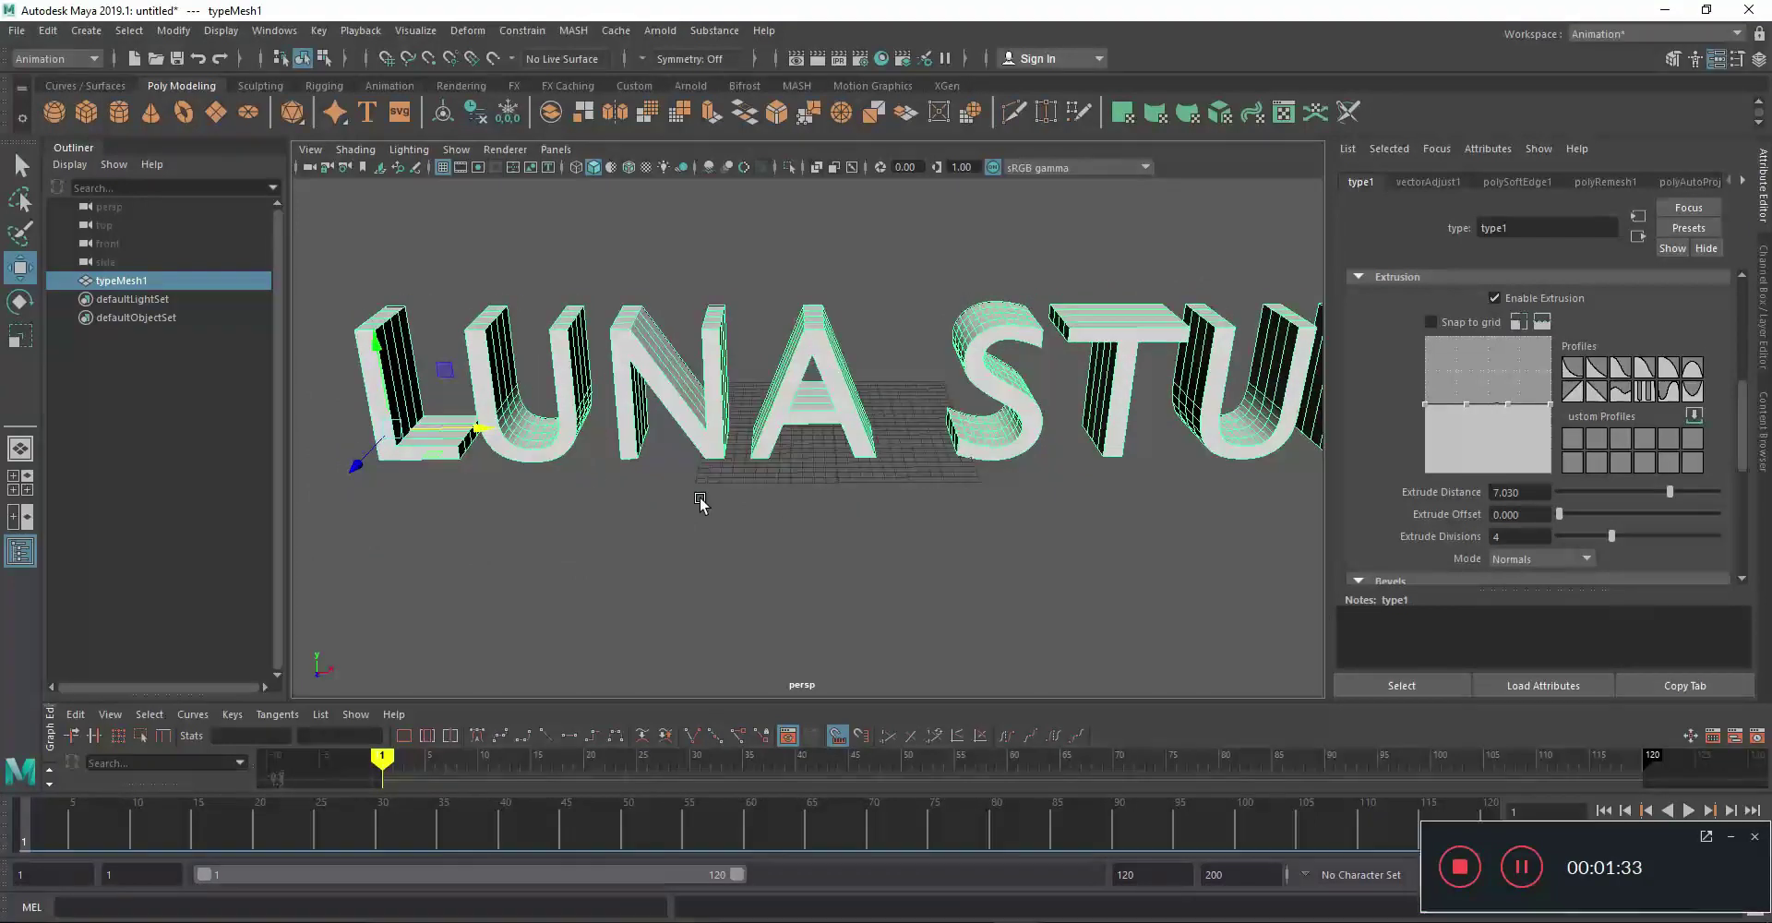
{"action": "mouse_move", "coordinate": [484, 443]}
{"action": "left_mouse_down", "text": "alt"}
{"action": "mouse_move", "coordinate": [411, 426]}
{"action": "mouse_move", "coordinate": [752, 427]}
{"action": "mouse_move", "coordinate": [772, 475]}
{"action": "left_mouse_up", "text": "alt"}
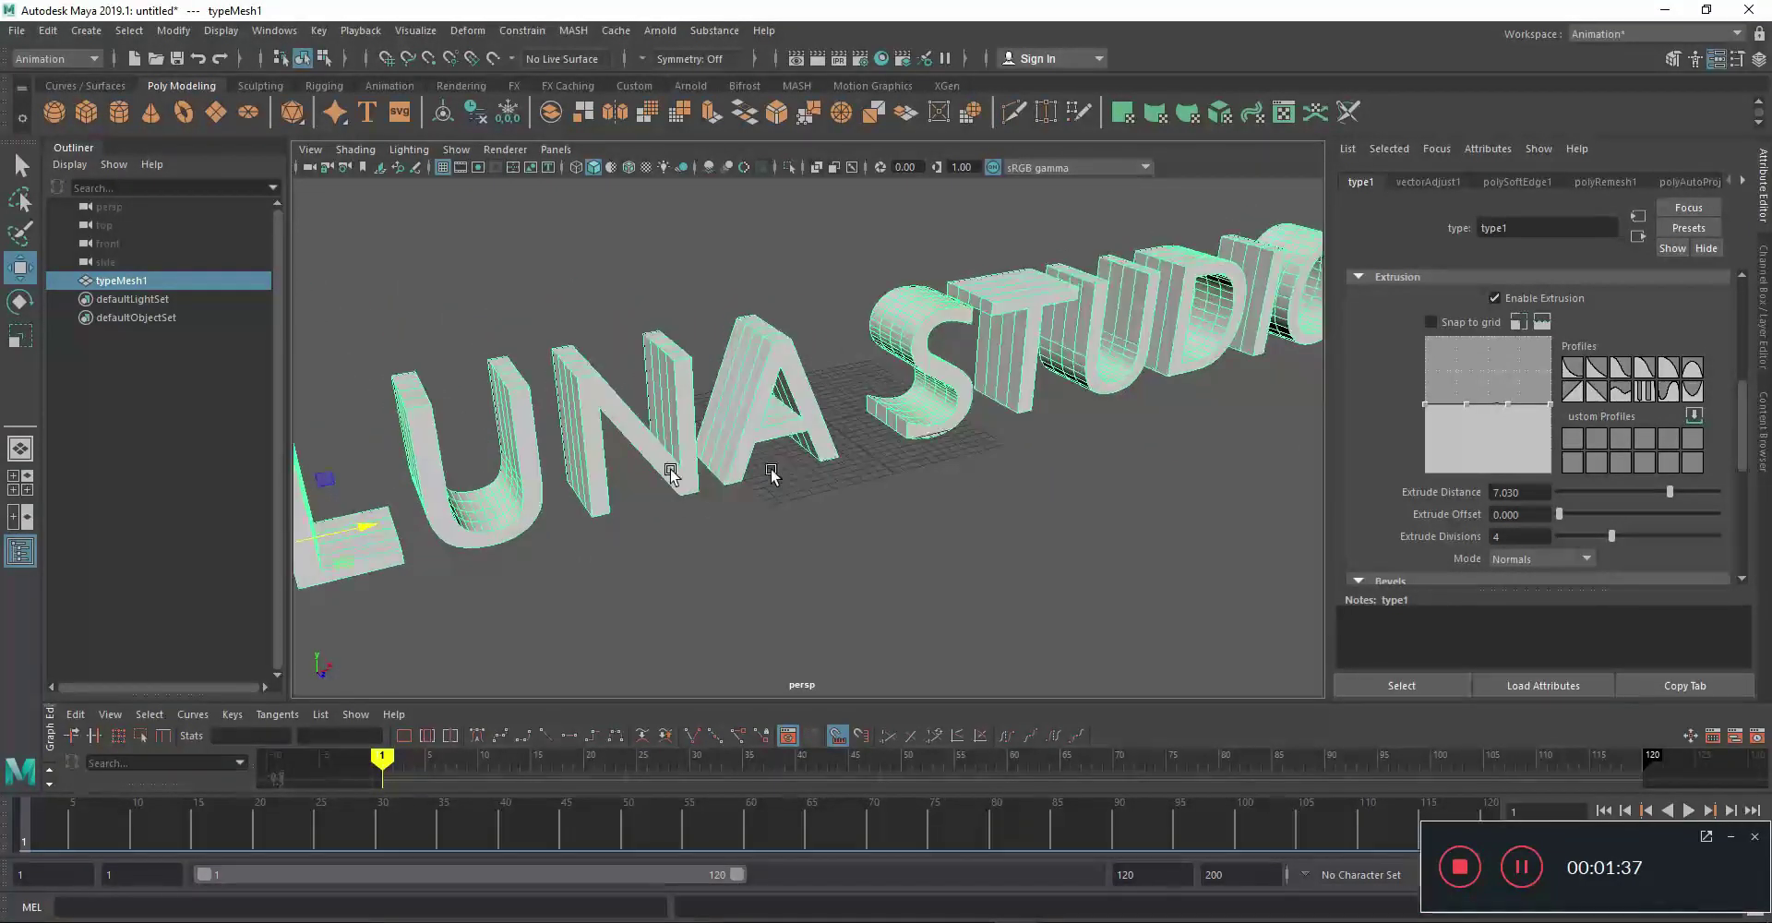
Add a polygon cube and frame it in the viewport
{"action": "left_click", "coordinate": [77, 116]}
{"action": "key", "text": "f"}
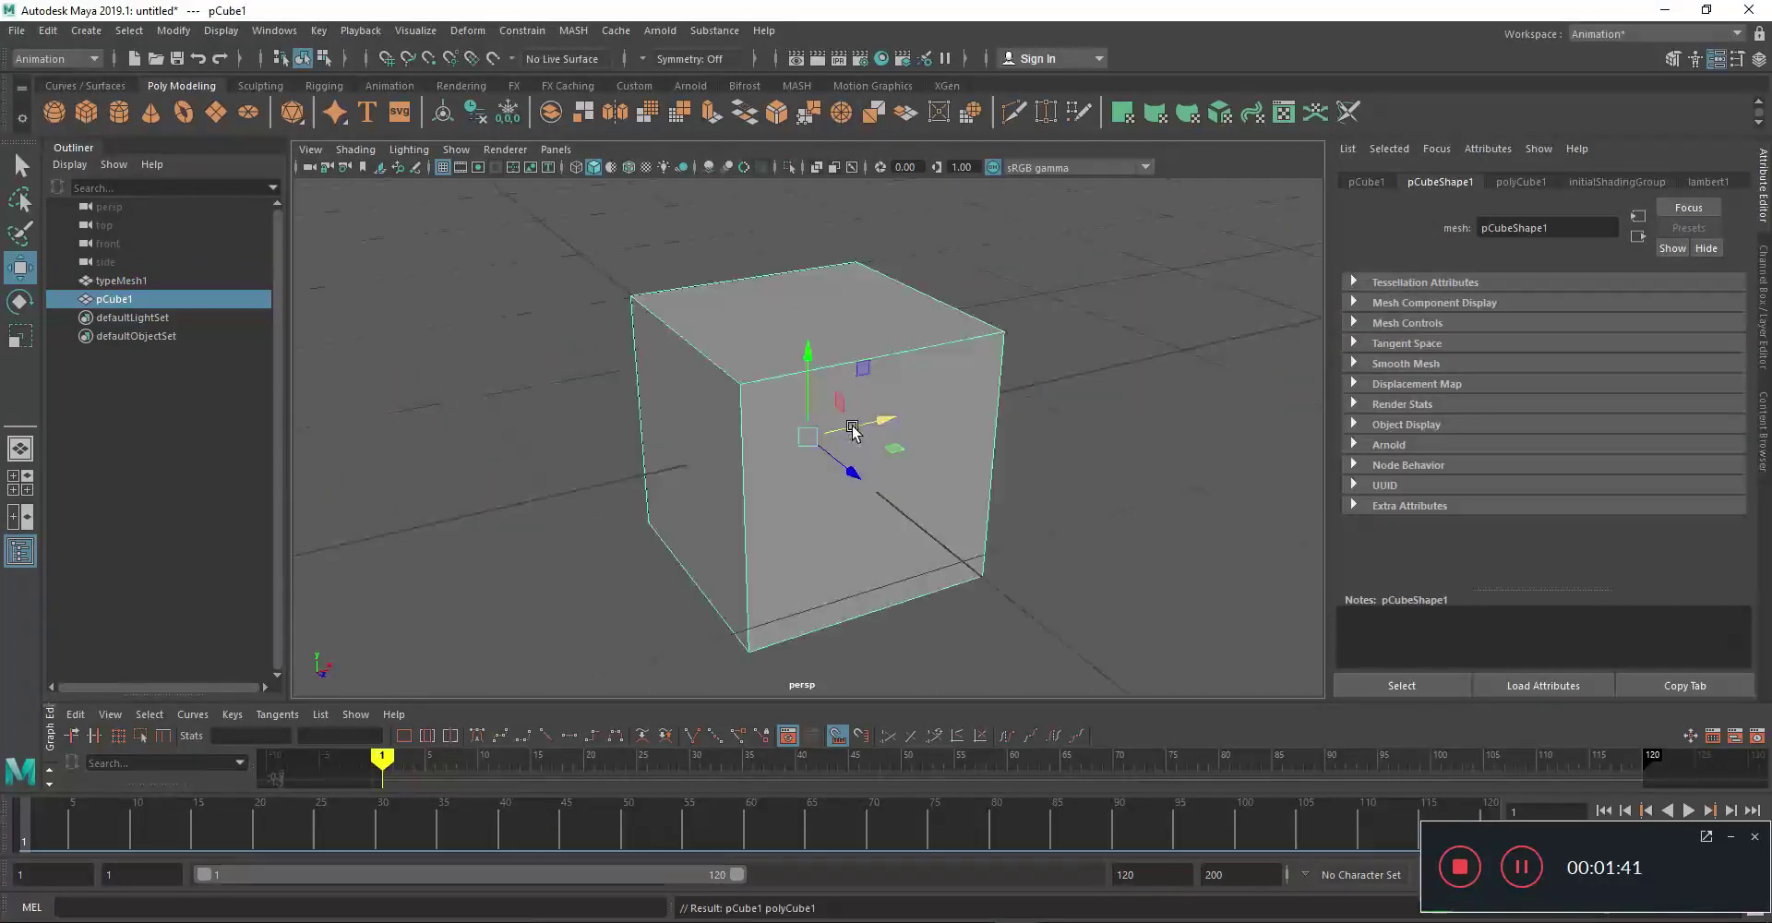
{"action": "mouse_move", "coordinate": [885, 502]}
{"action": "left_mouse_down", "text": "alt"}
{"action": "mouse_move", "coordinate": [830, 585]}
{"action": "mouse_move", "coordinate": [897, 509]}
{"action": "mouse_move", "coordinate": [656, 430]}
{"action": "mouse_move", "coordinate": [740, 491]}
{"action": "mouse_move", "coordinate": [695, 451]}
{"action": "mouse_move", "coordinate": [719, 452]}
{"action": "left_mouse_up", "text": "alt"}
Assign the cube a new Blinn material with a purple colour and begin renaming it
{"action": "right_click", "coordinate": [764, 370]}
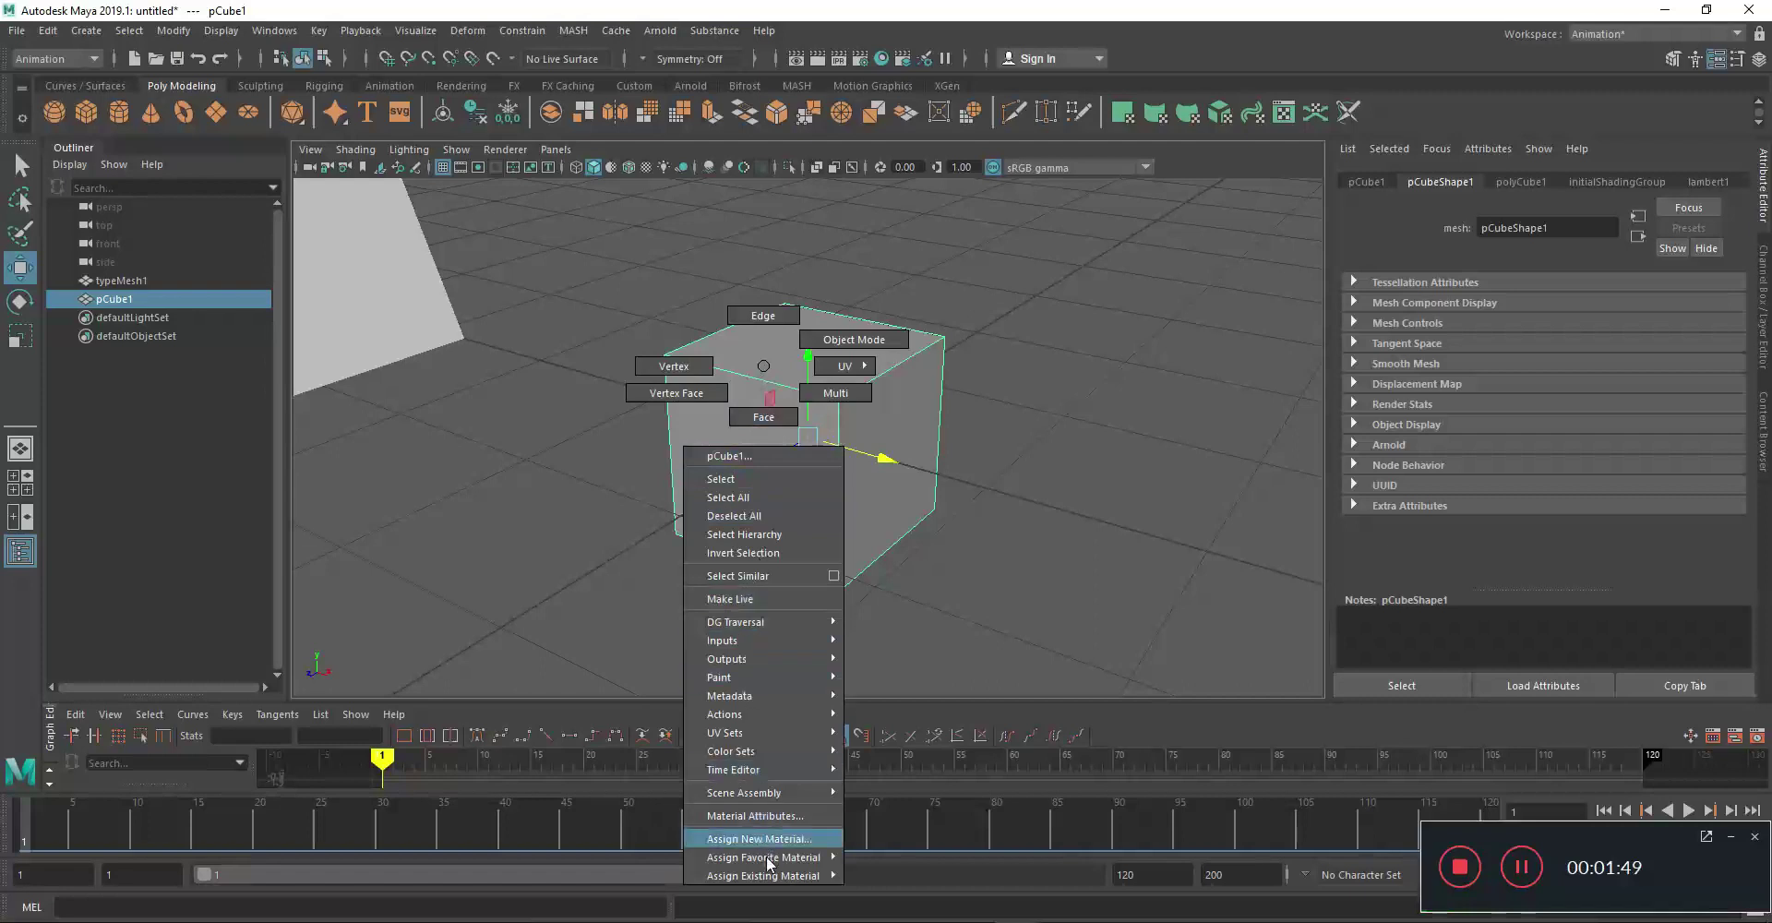
{"action": "mouse_move", "coordinate": [763, 856]}
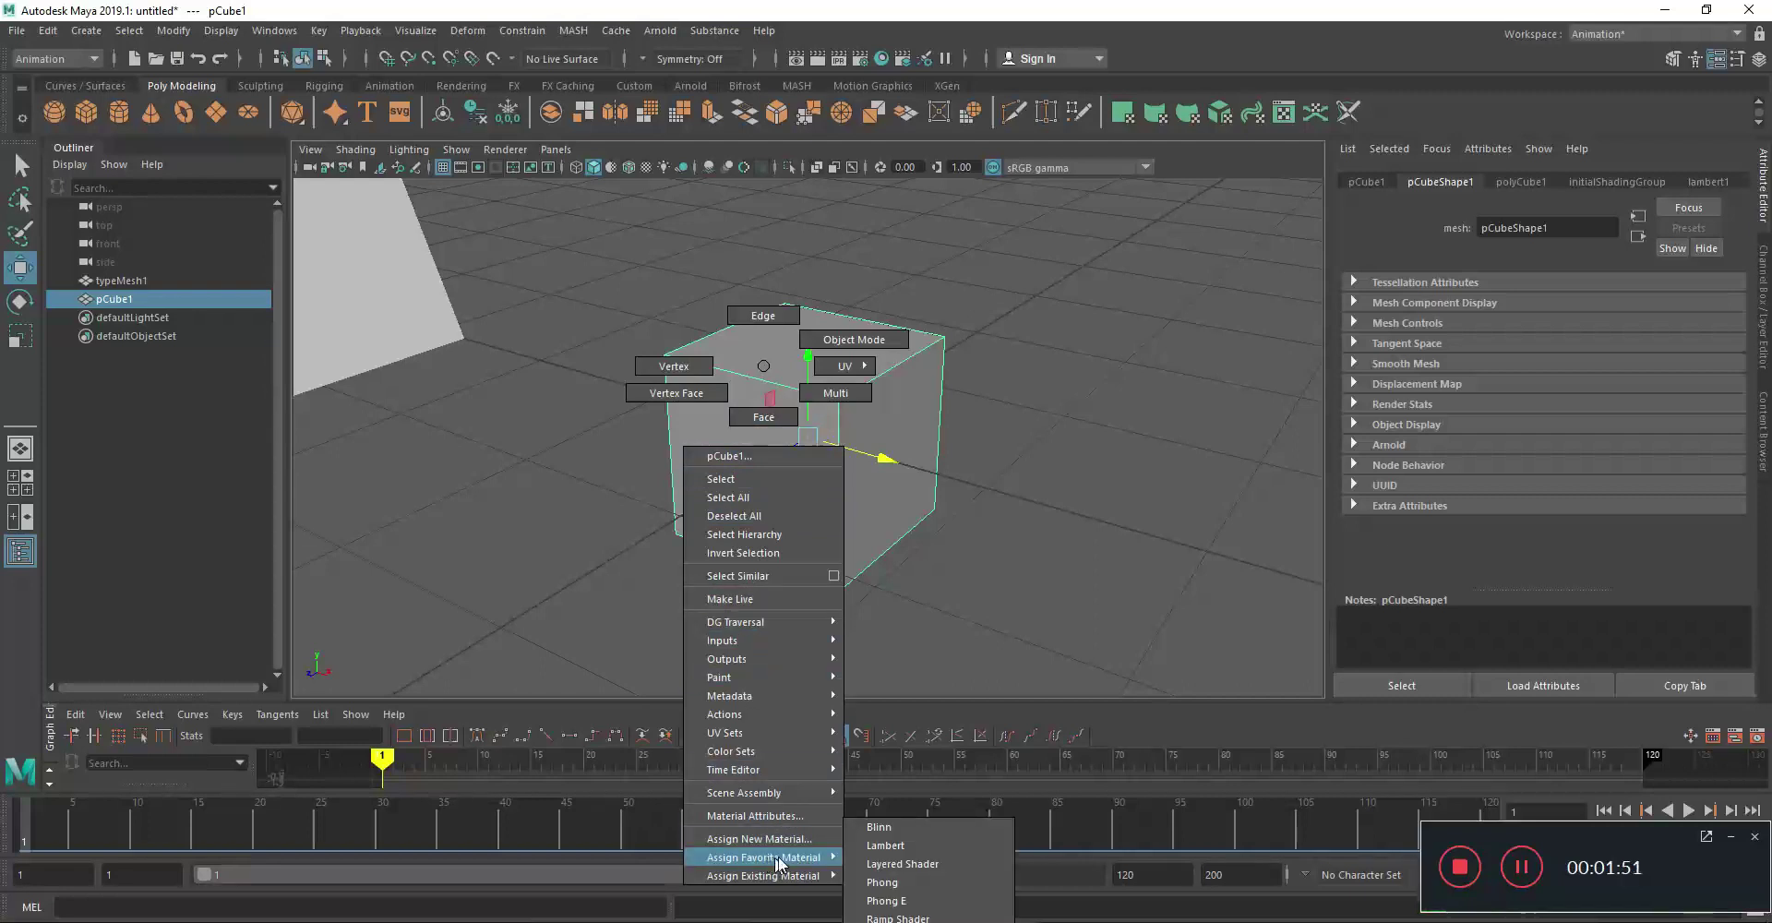
{"action": "left_click", "coordinate": [881, 829]}
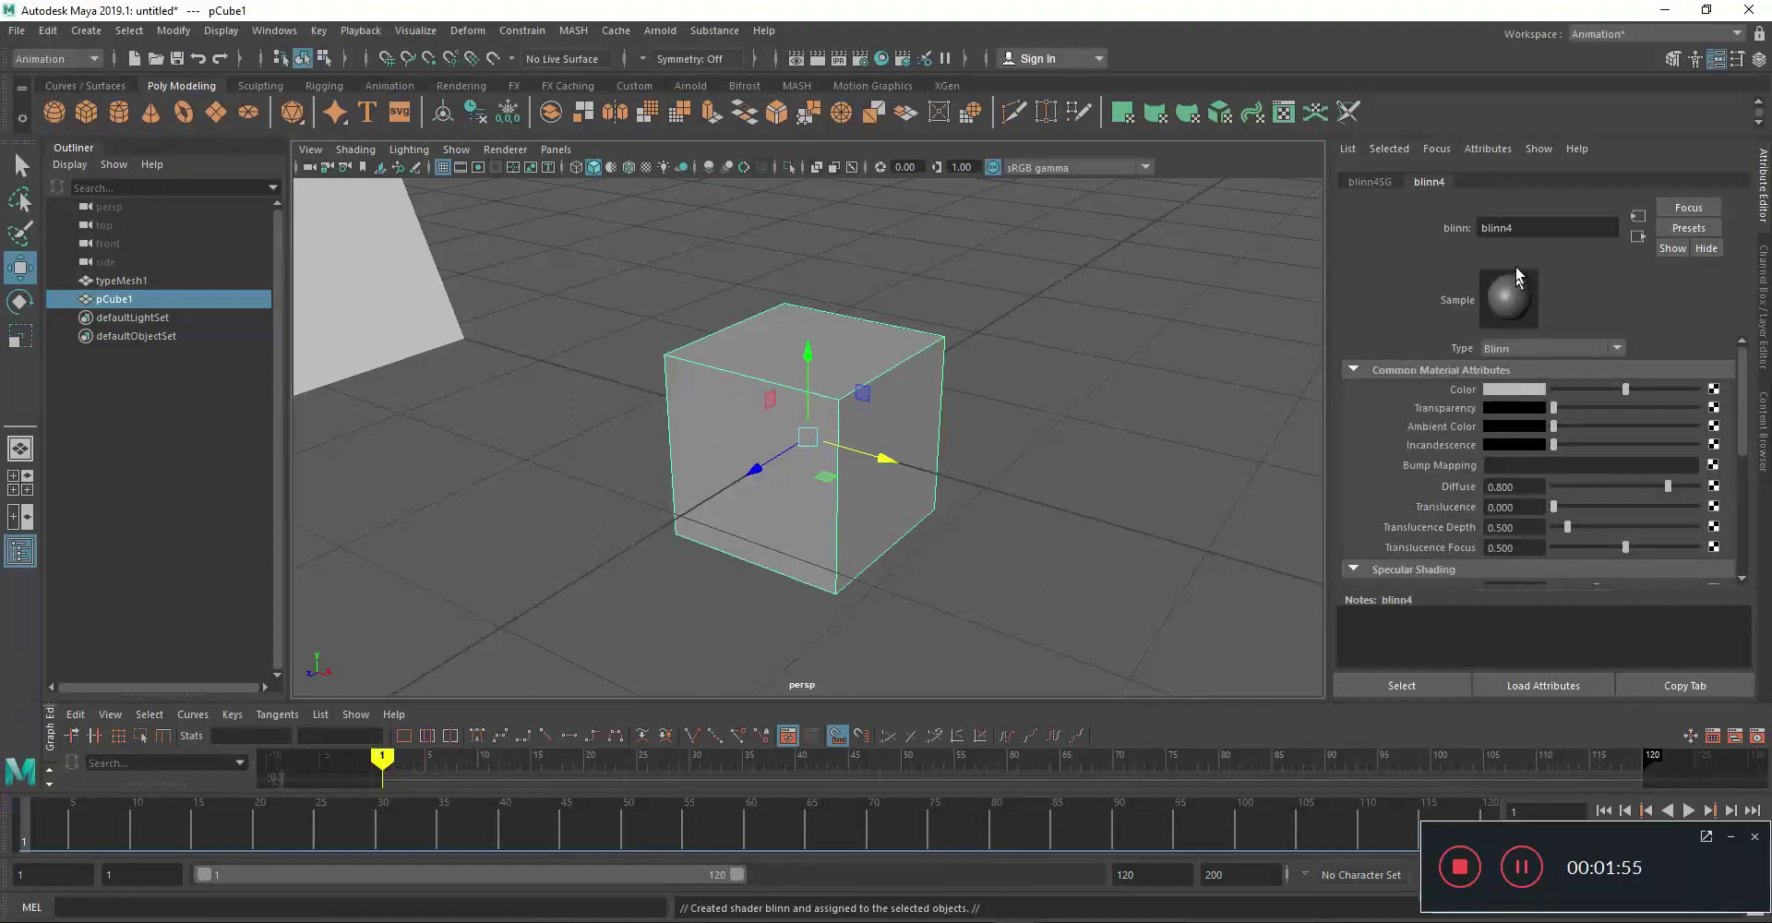
{"action": "left_click", "coordinate": [1510, 395]}
{"action": "left_click_drag", "start_coordinate": [1667, 428], "coordinate": [1669, 441]}
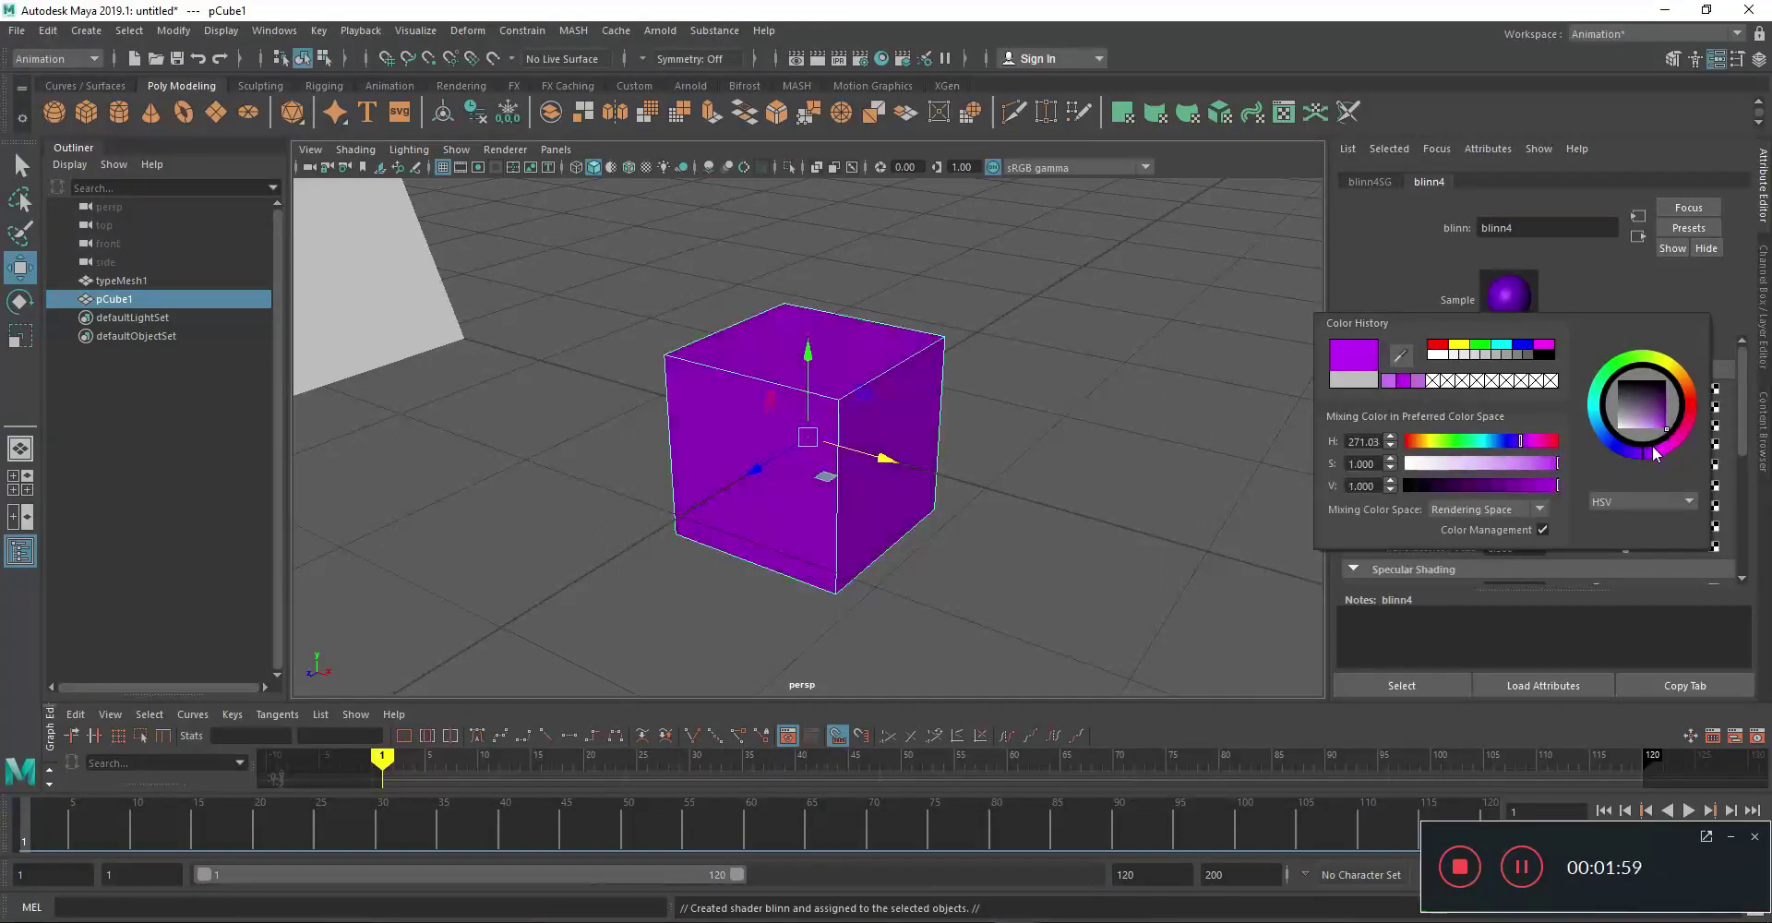
{"action": "double_click", "coordinate": [104, 300]}
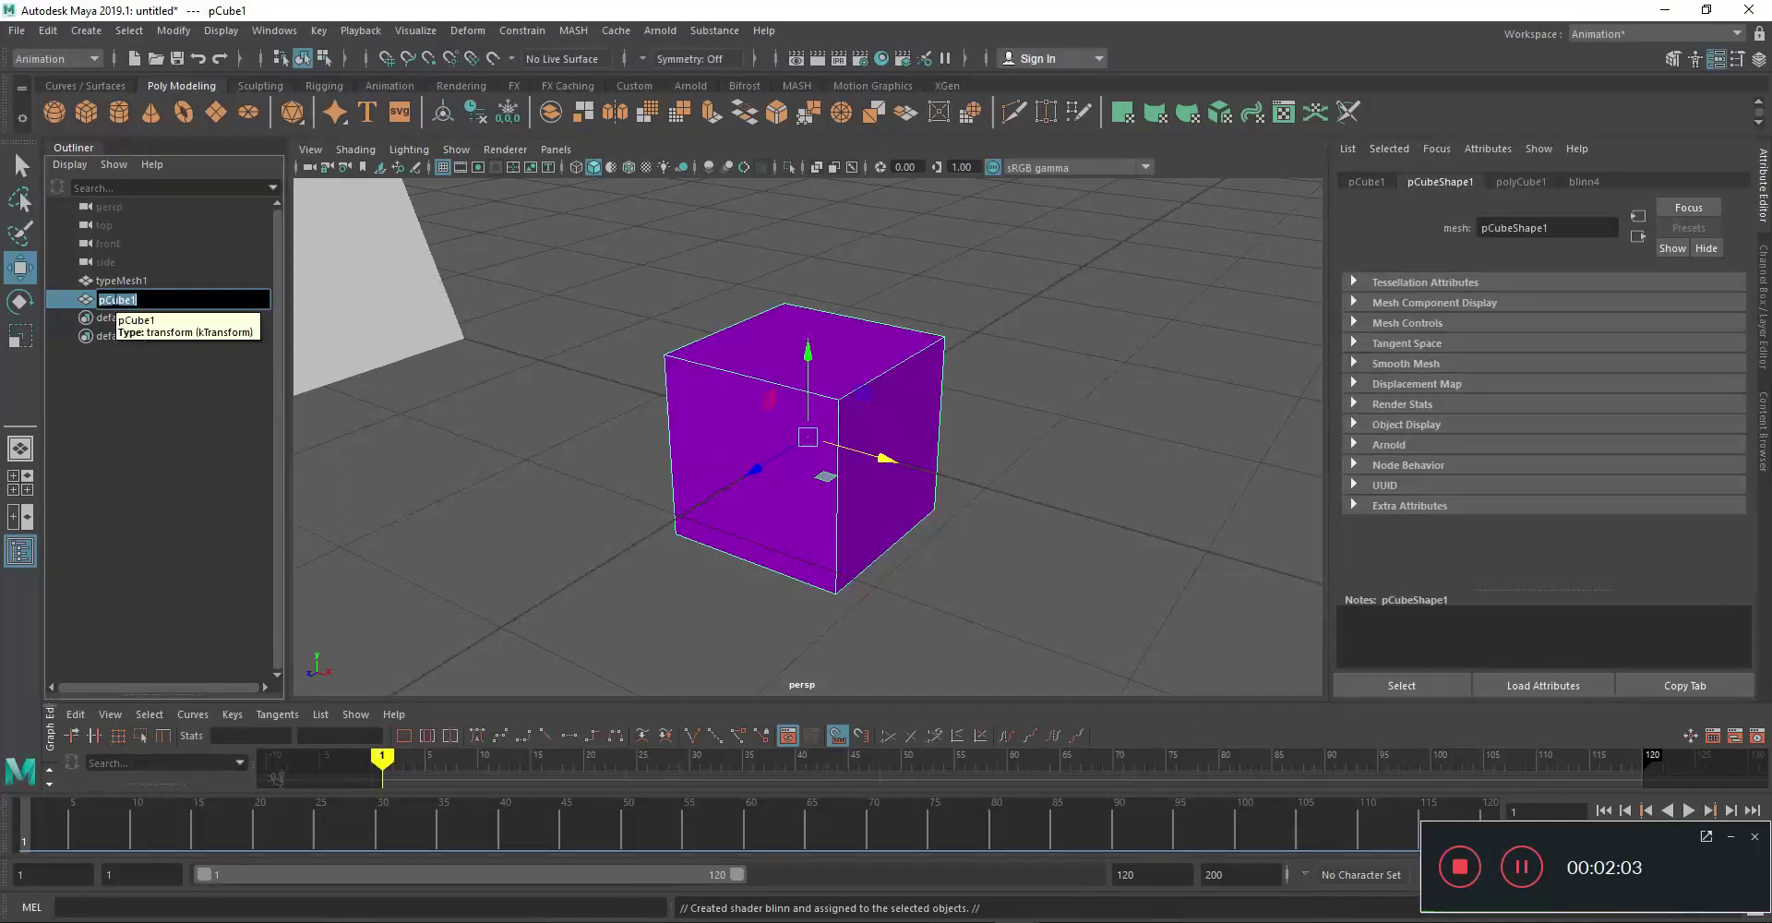
Rename the cube to 'voxel'
{"action": "type", "text": "voxel"}
{"action": "key", "text": "Return"}
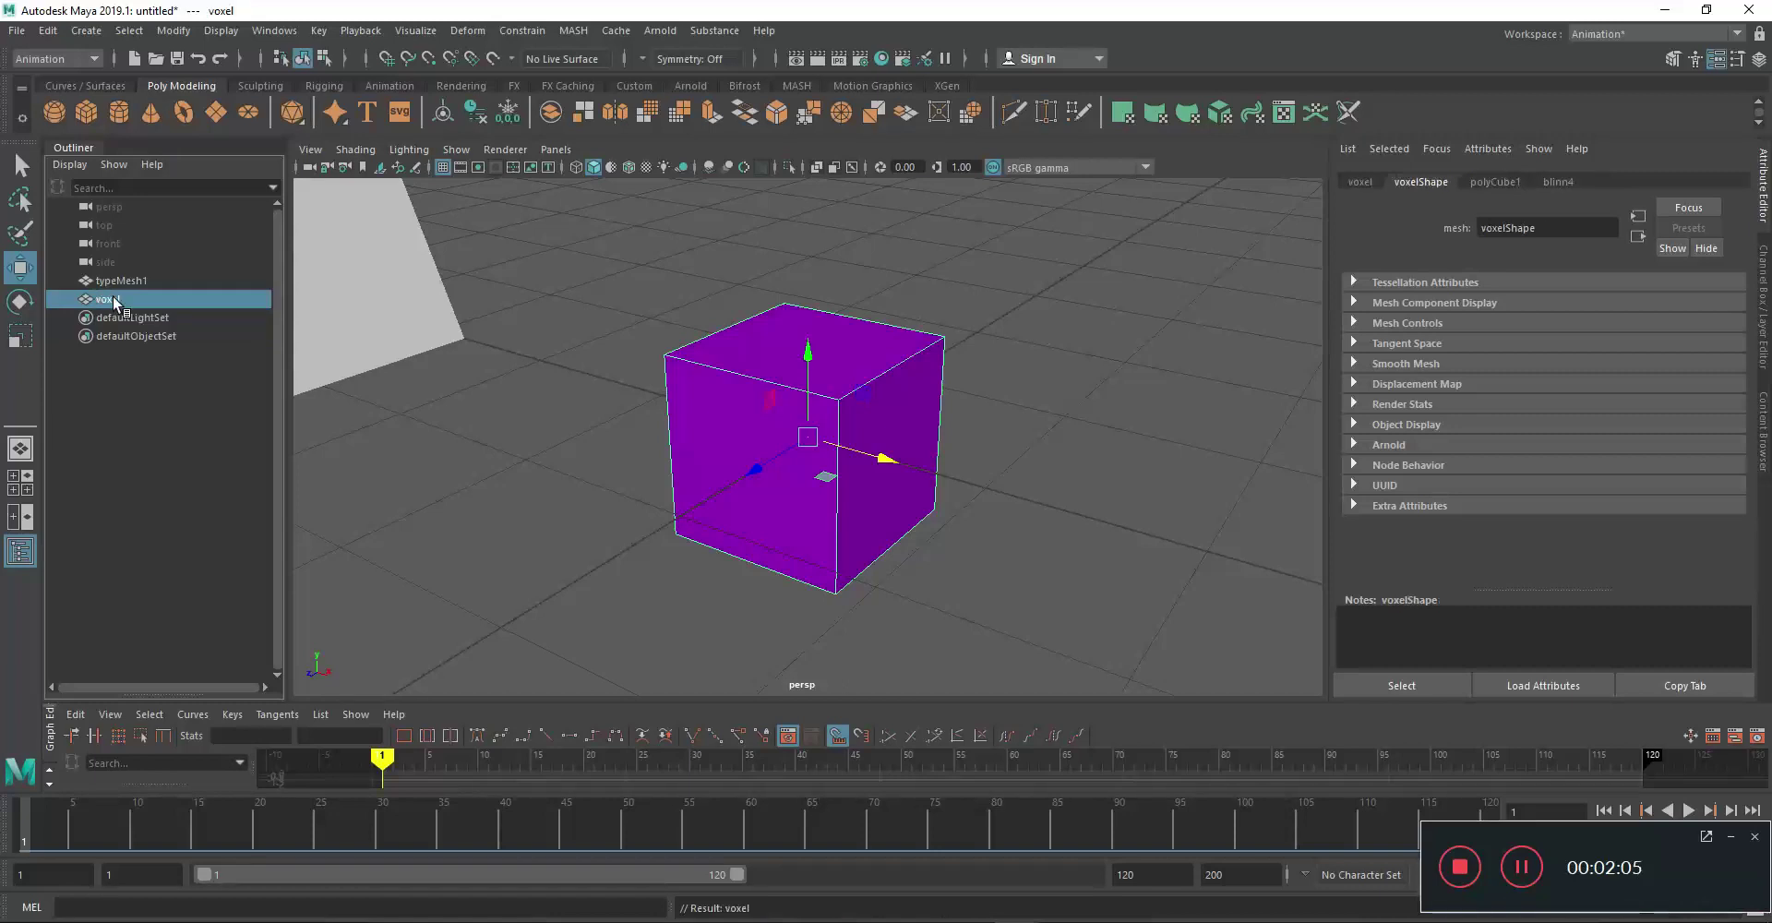
{"action": "scroll", "coordinate": [683, 439], "scroll_direction": "down", "scroll_amount": 5}
{"action": "scroll", "coordinate": [681, 461], "scroll_direction": "down", "scroll_amount": 4}
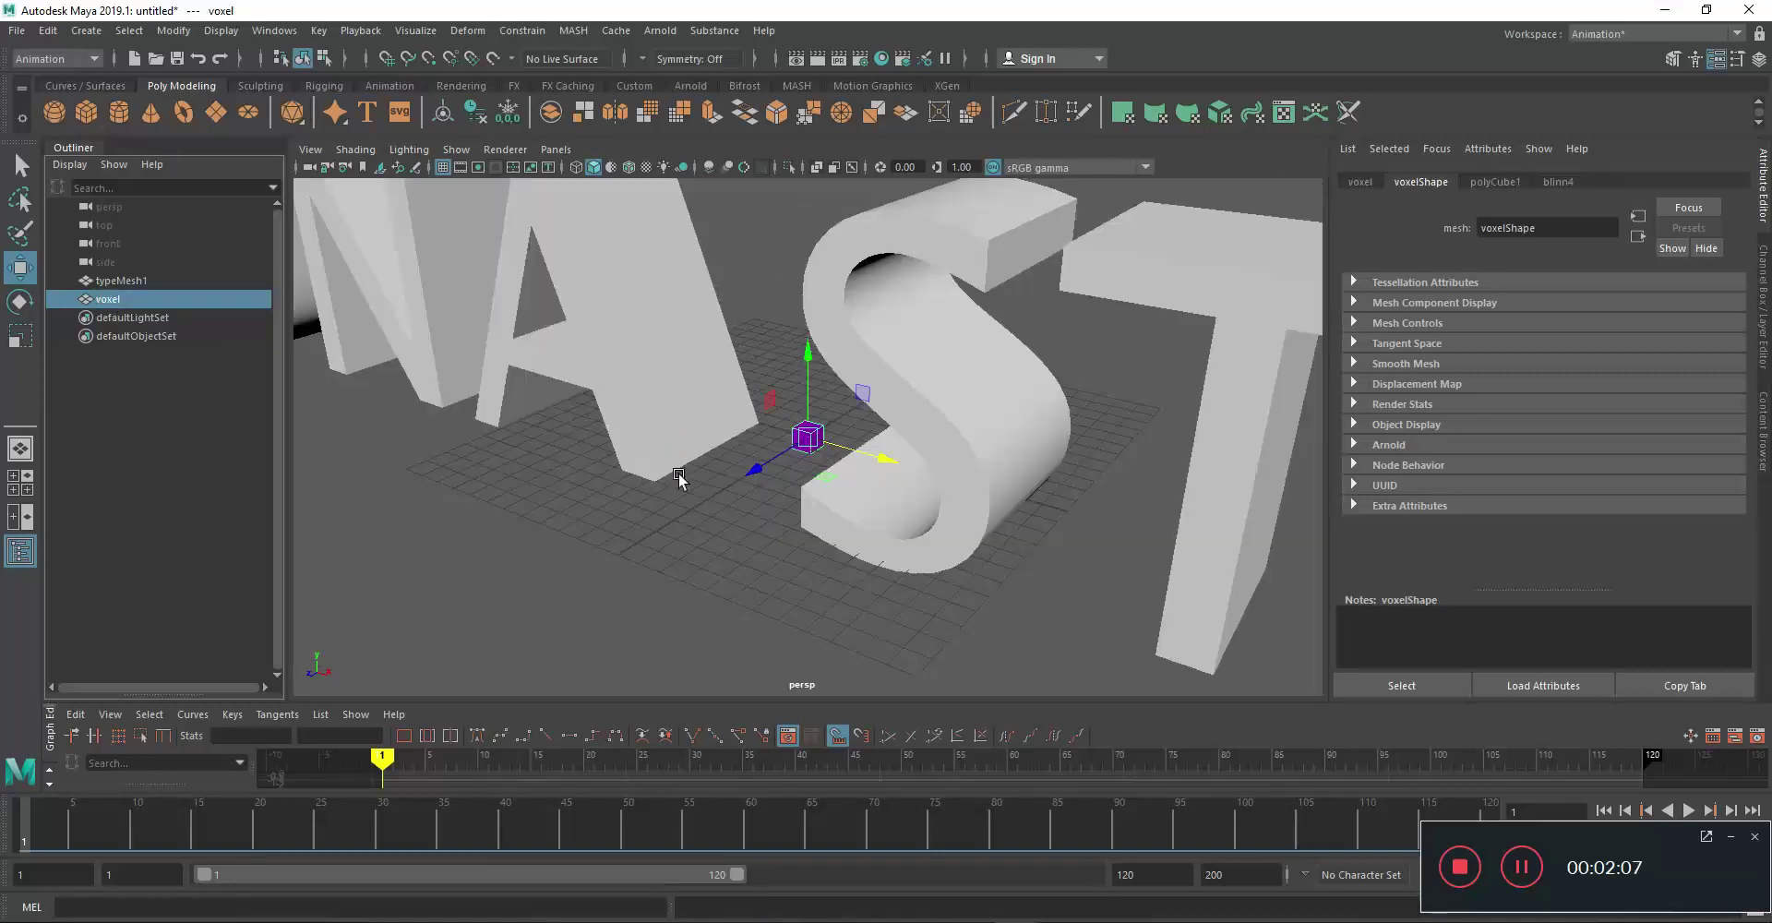
Create MASH network MASH2 from voxel, a linear row of 10 copies spaced 20.000 apart
{"action": "left_click_drag", "start_coordinate": [681, 475], "coordinate": [830, 445], "text": "alt"}
{"action": "scroll", "coordinate": [812, 441], "scroll_direction": "up", "scroll_amount": 3}
{"action": "scroll", "coordinate": [808, 439], "scroll_direction": "up", "scroll_amount": 3}
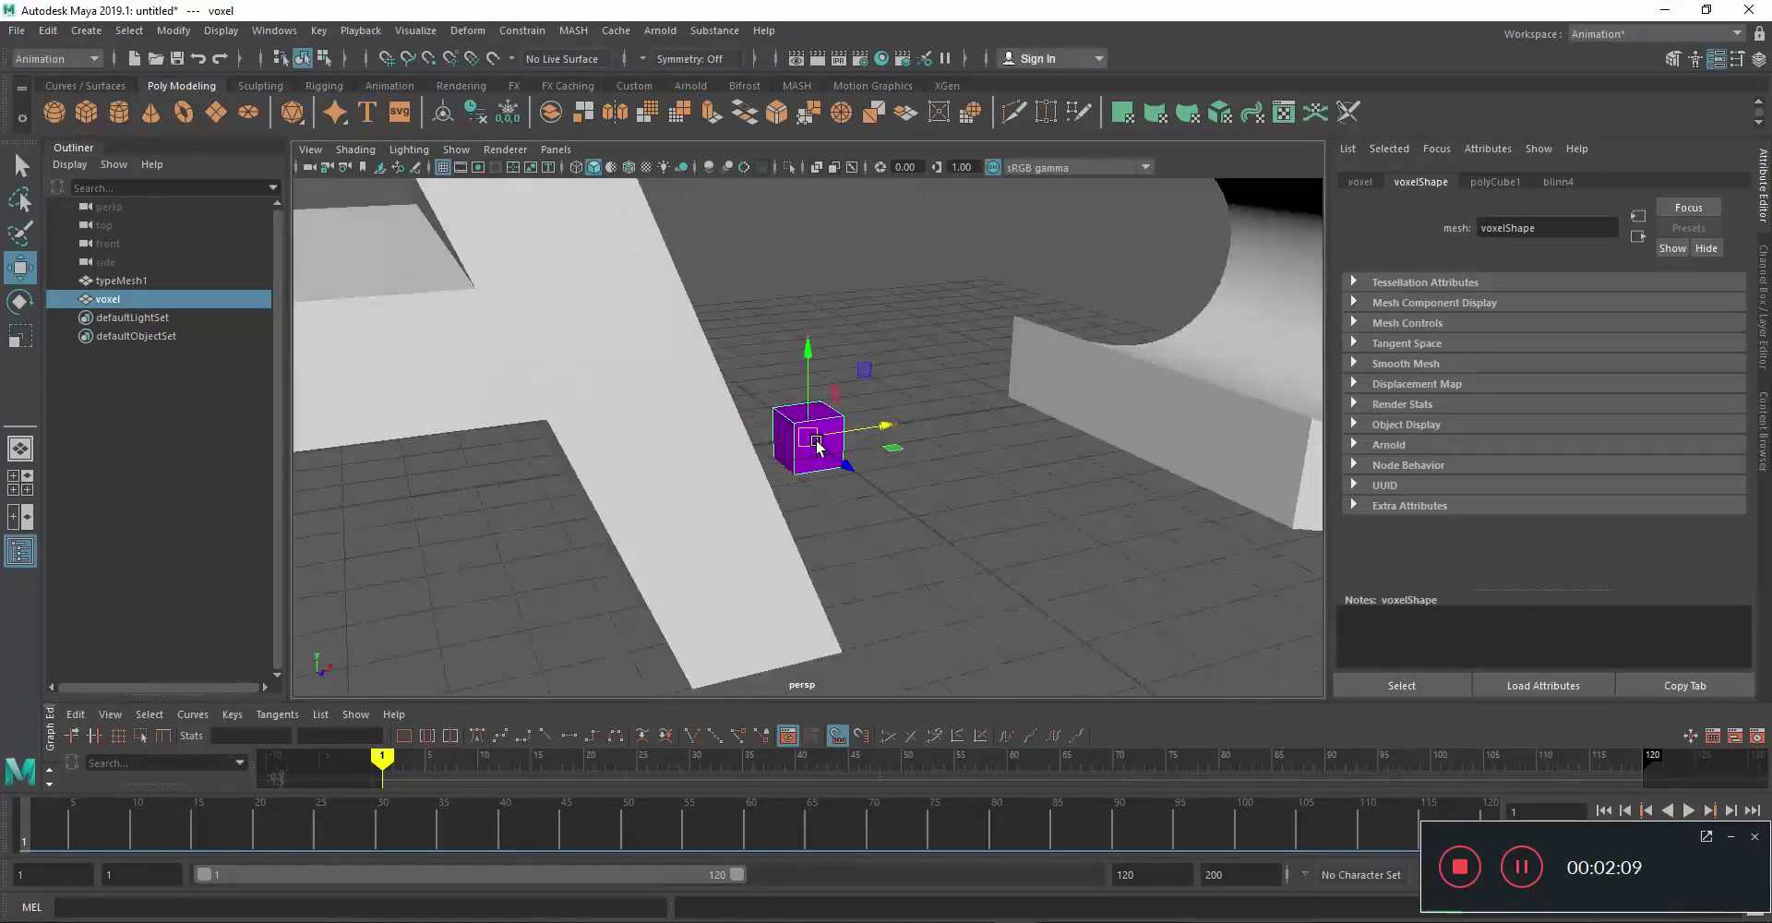
{"action": "left_click", "coordinate": [573, 32]}
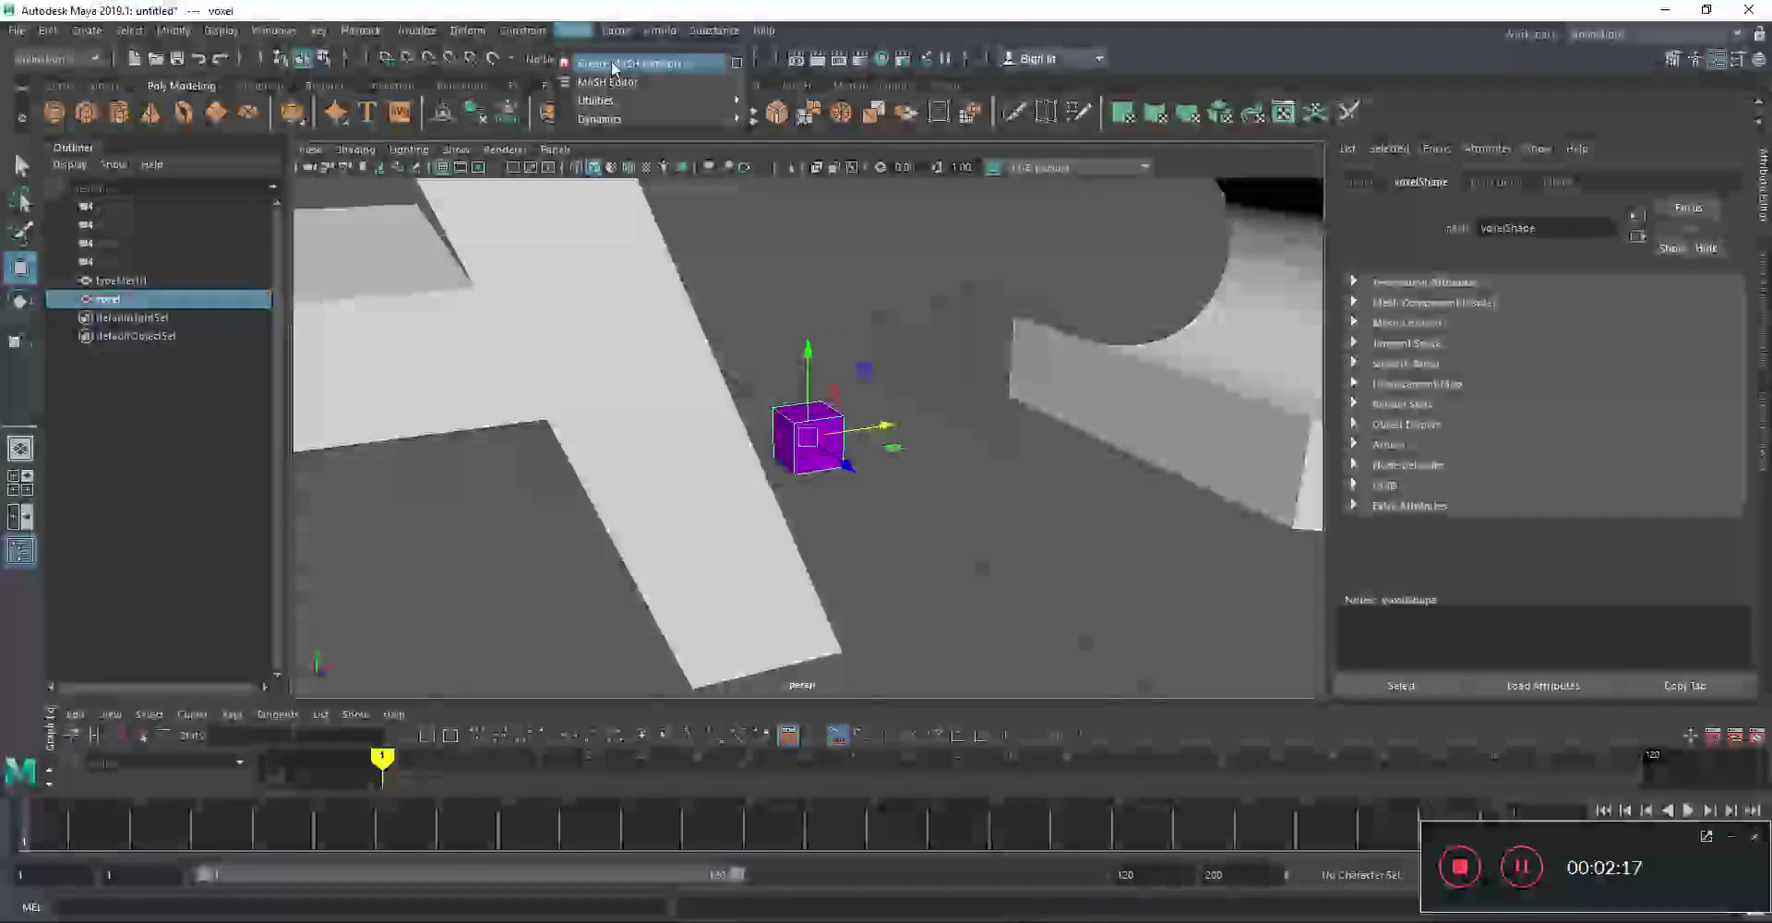
{"action": "left_click", "coordinate": [611, 61]}
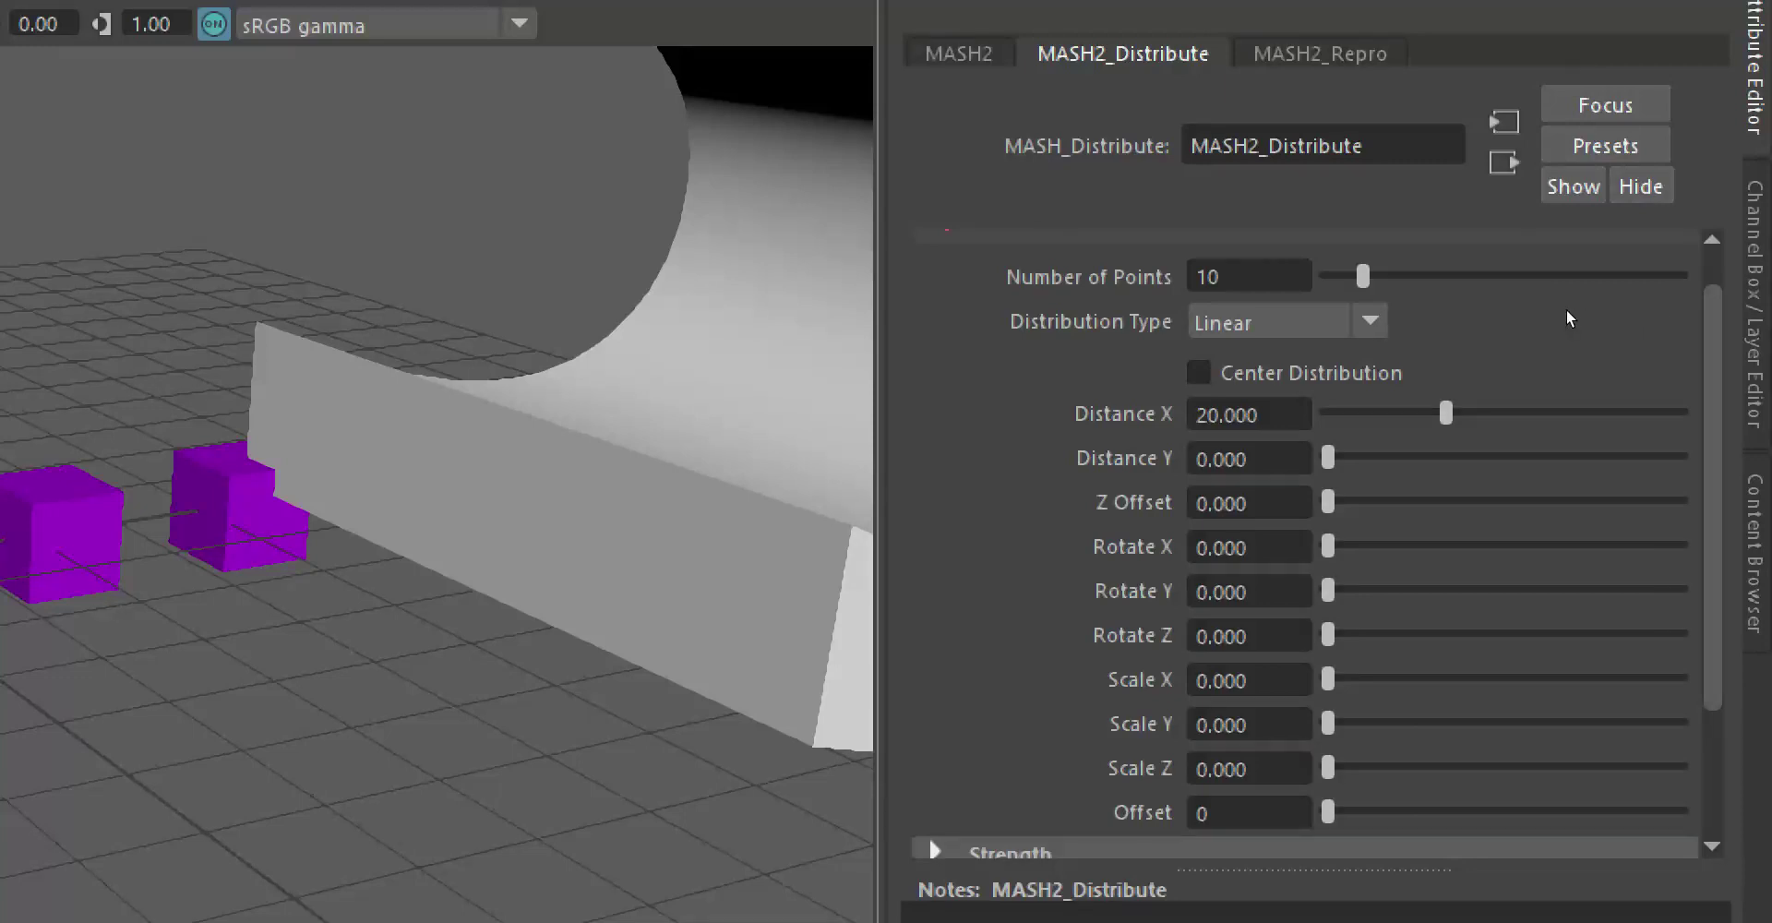
Set MASH2_Distribute's Distribution Type to Mesh and scroll to its Mesh and Voxel Settings
{"action": "left_click", "coordinate": [1370, 321]}
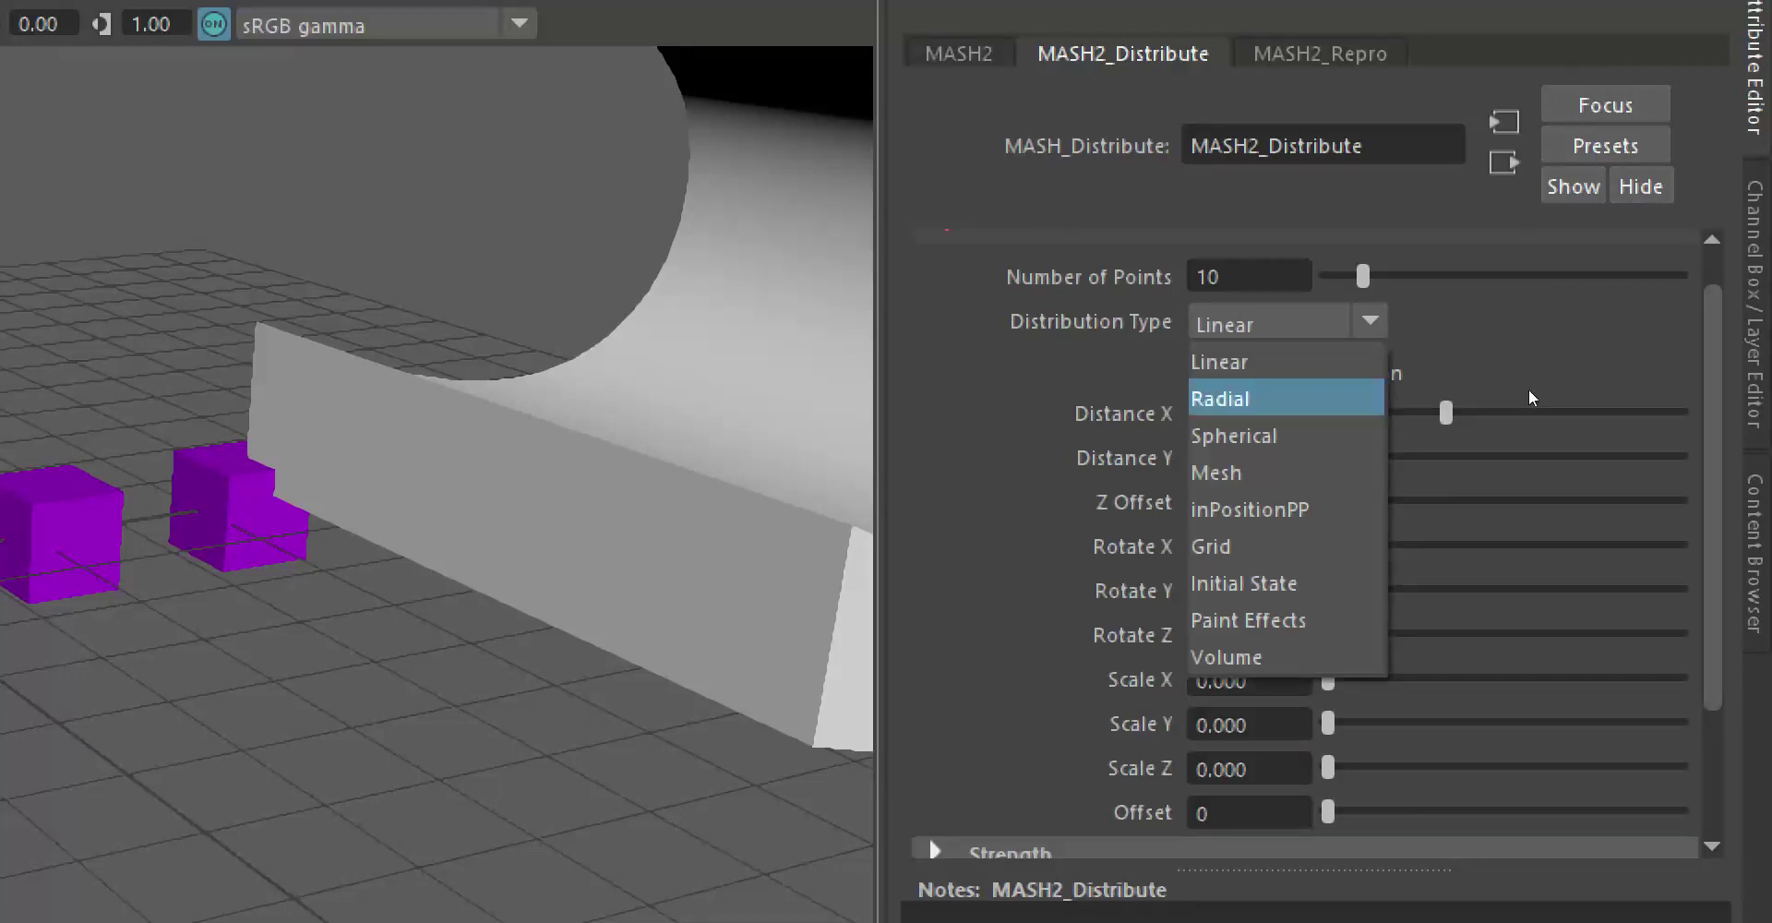
{"action": "left_click", "coordinate": [1283, 466]}
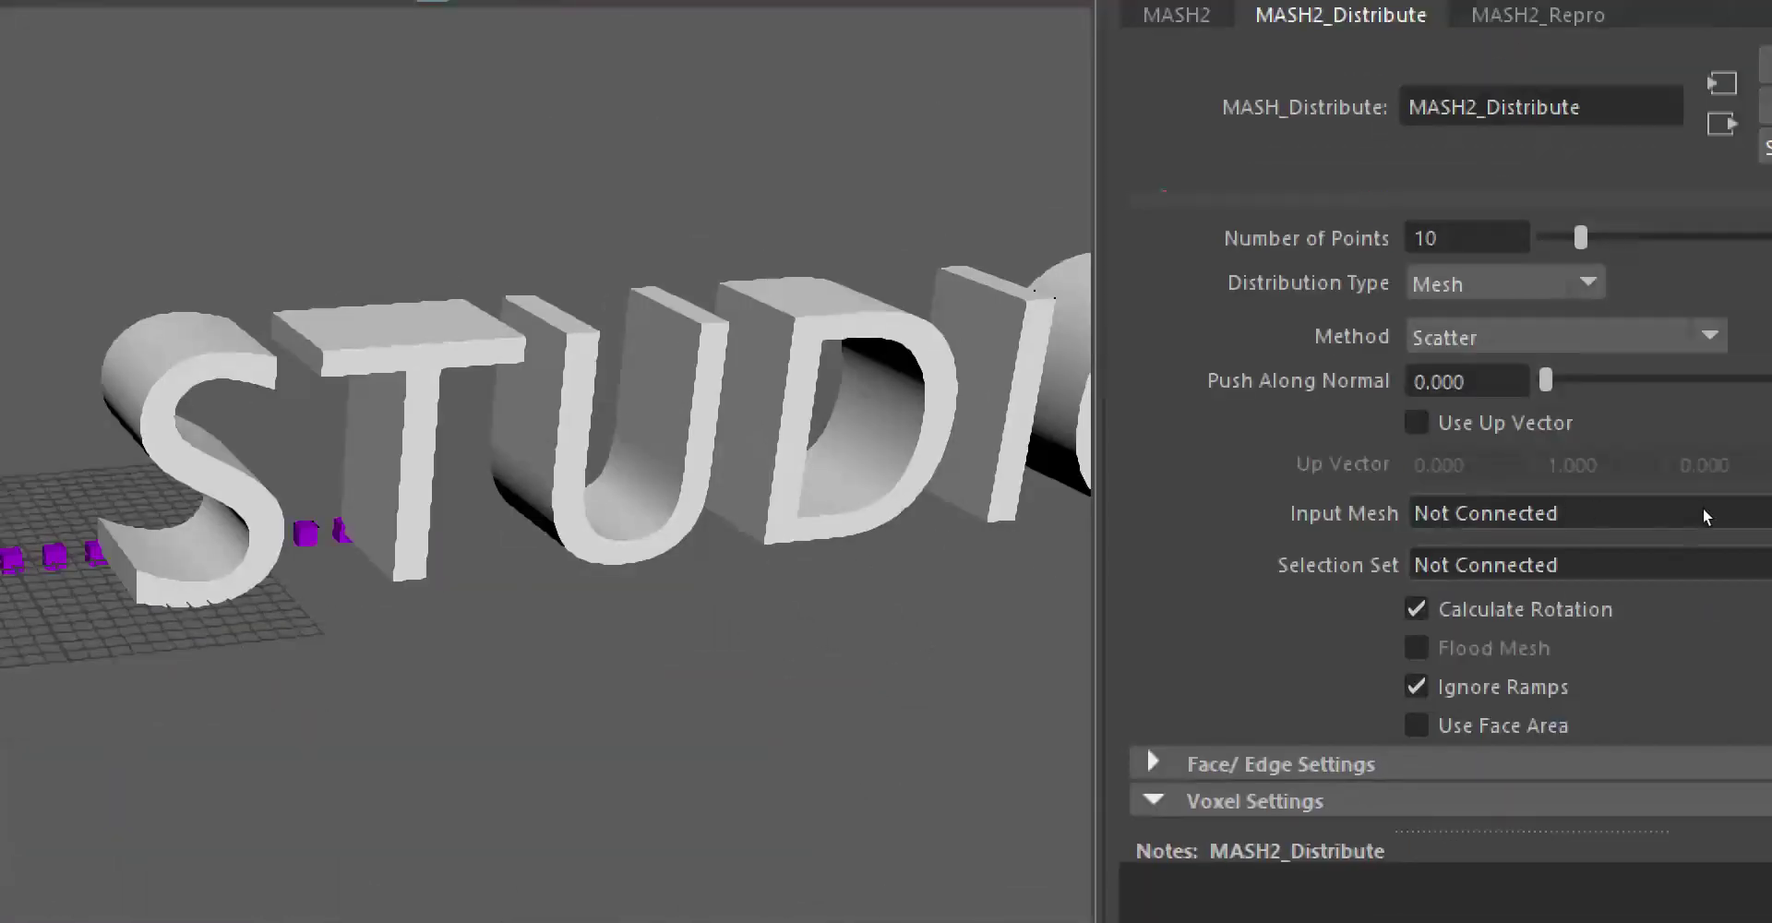
{"action": "scroll", "coordinate": [1459, 501], "scroll_direction": "down", "scroll_amount": 2}
{"action": "scroll", "coordinate": [1456, 452], "scroll_direction": "down", "scroll_amount": 2}
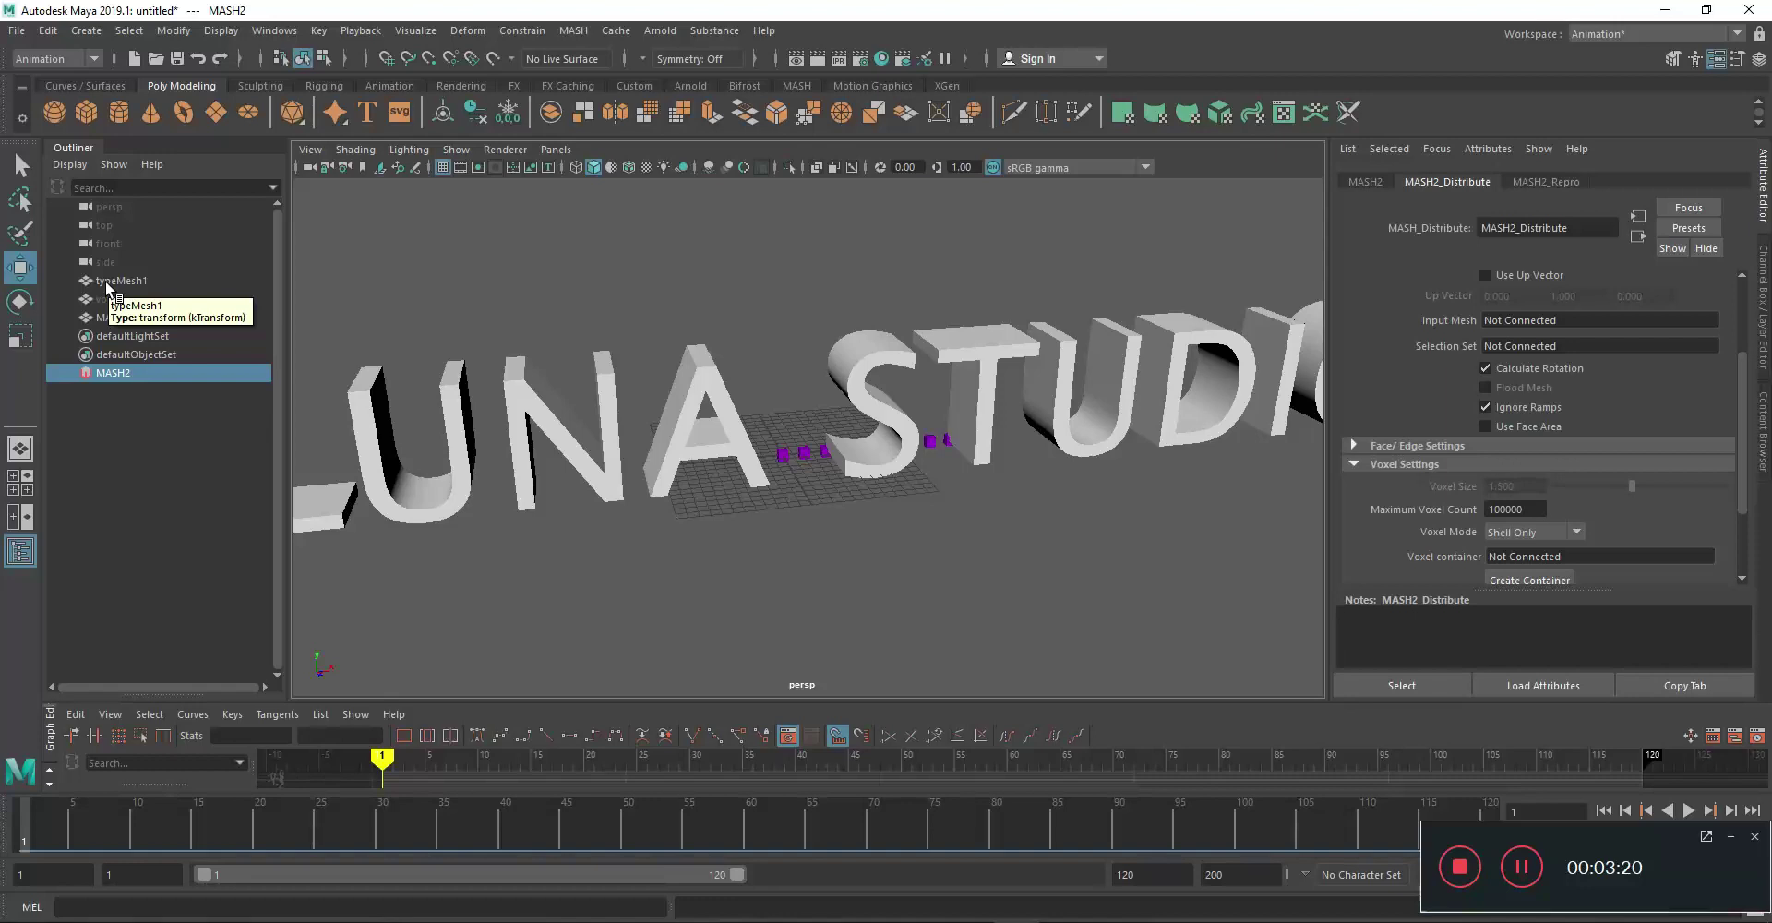
Connect typeMeshShape1 as the Input Mesh, scattering purple cubes over the LUNA STUDIO letters
{"action": "middle_click_drag", "start_coordinate": [108, 289], "coordinate": [108, 289]}
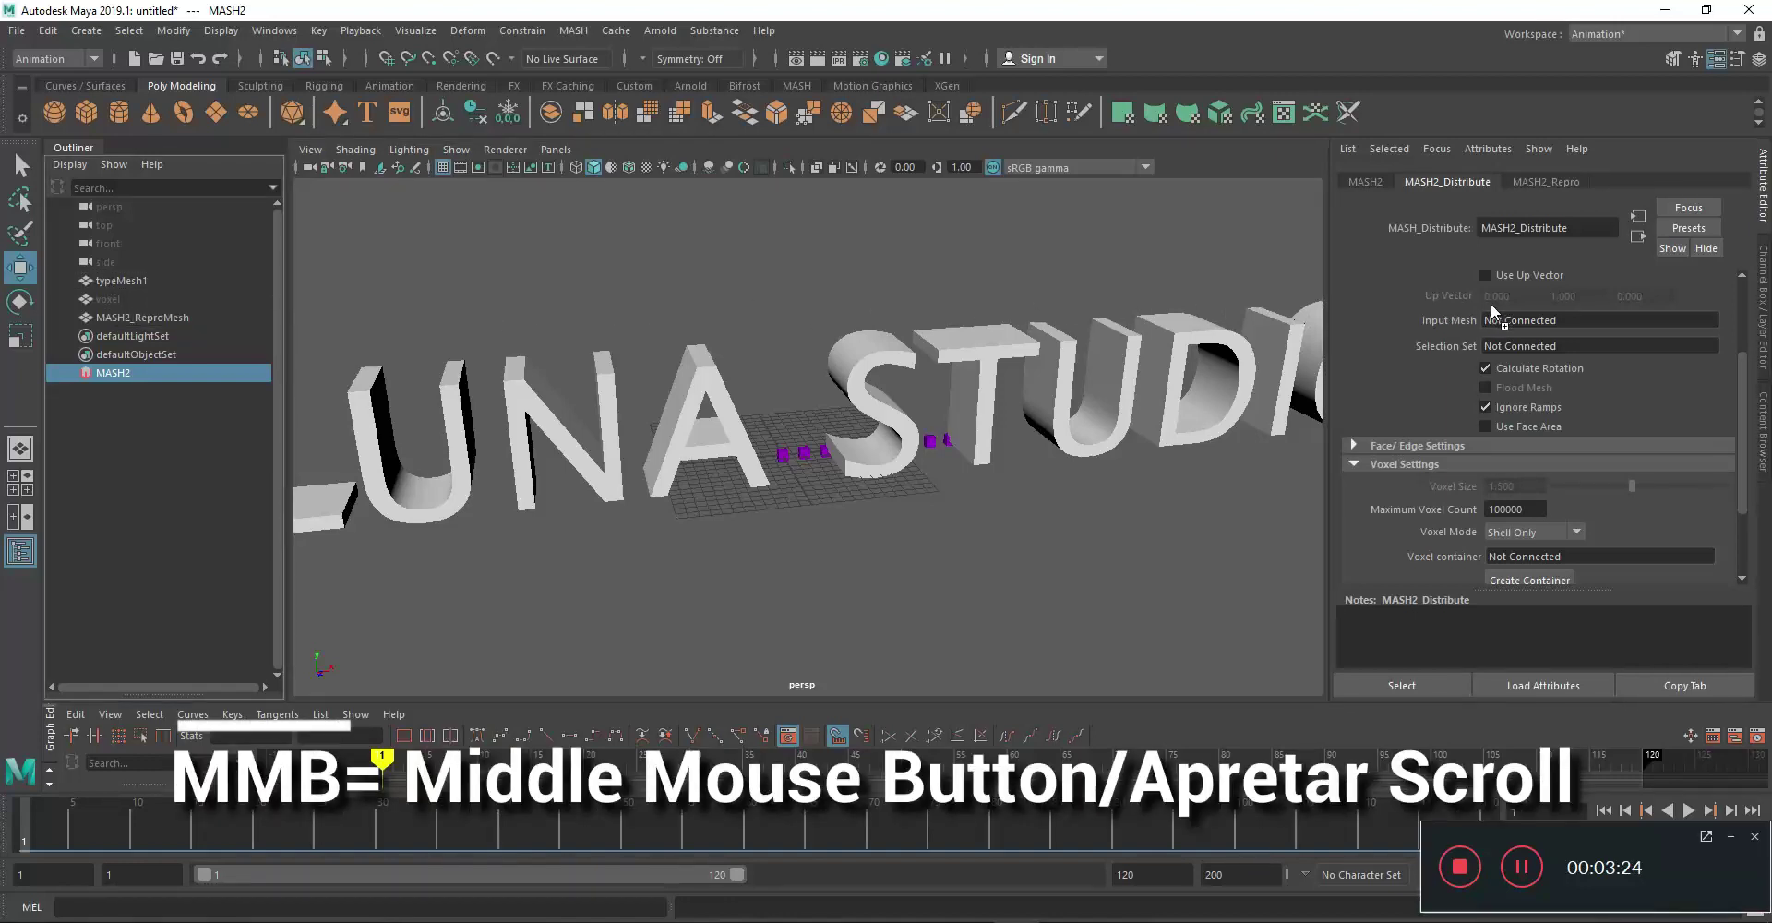
{"action": "middle_click_drag", "start_coordinate": [1508, 320], "coordinate": [1512, 321]}
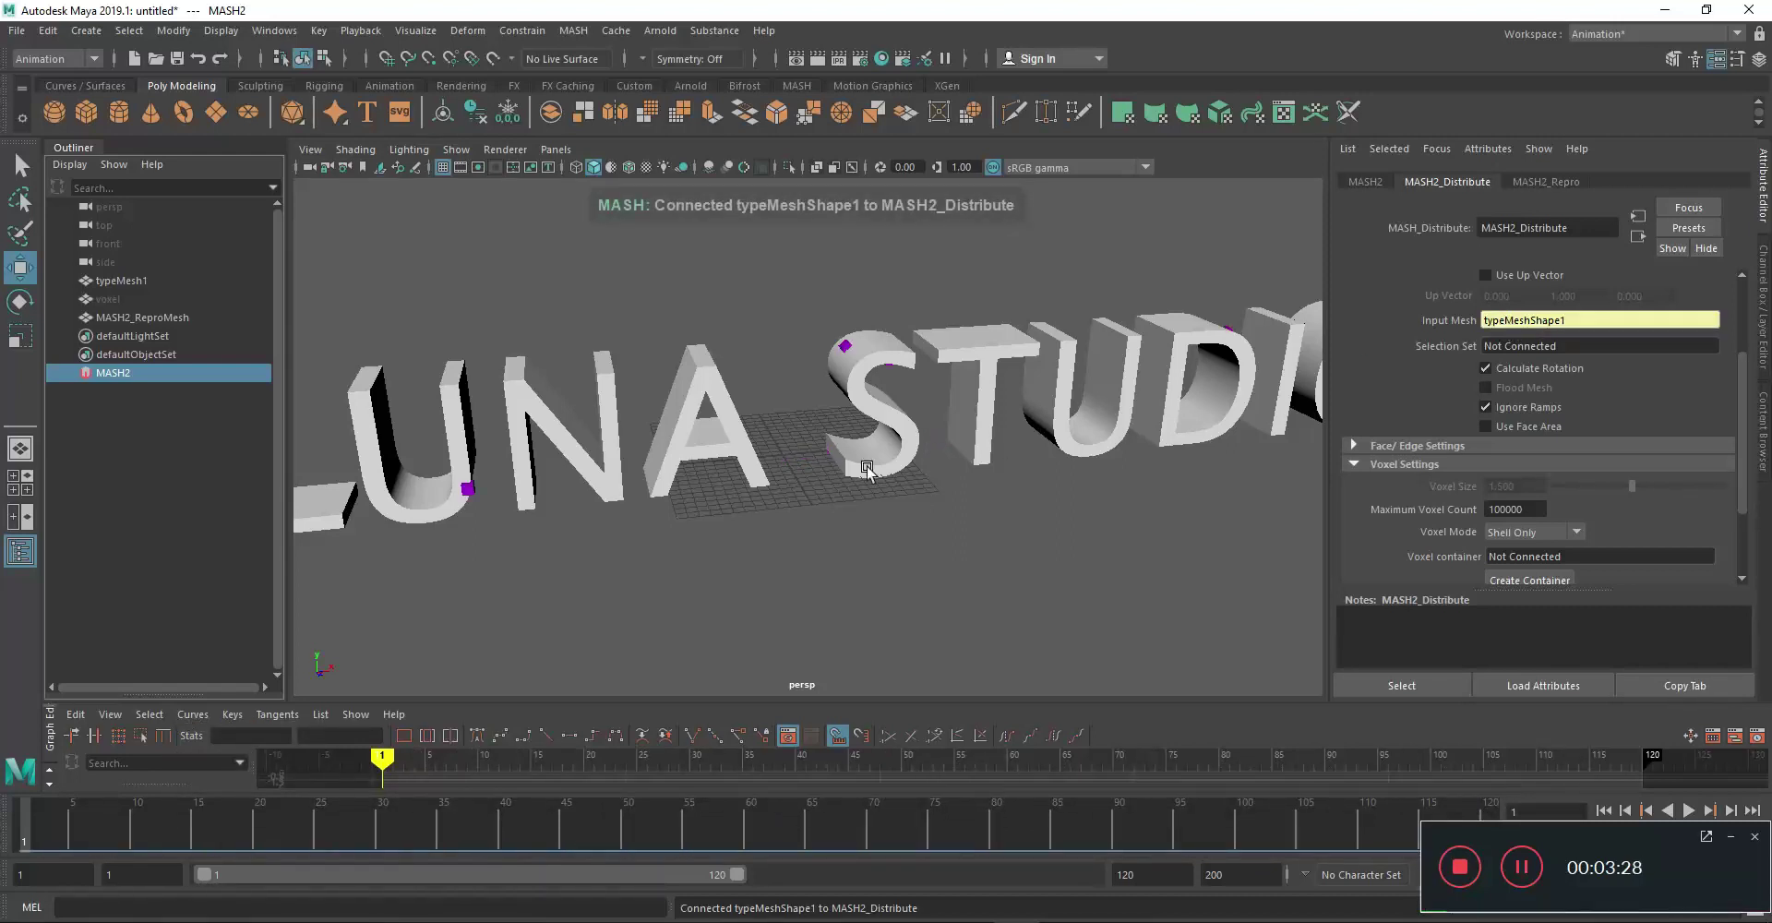
{"action": "mouse_move", "coordinate": [867, 468]}
{"action": "left_mouse_down", "text": "alt"}
{"action": "mouse_move", "coordinate": [692, 495]}
{"action": "mouse_move", "coordinate": [799, 506]}
{"action": "left_mouse_up", "text": "alt"}
{"action": "scroll", "coordinate": [863, 362], "scroll_direction": "up", "scroll_amount": 5}
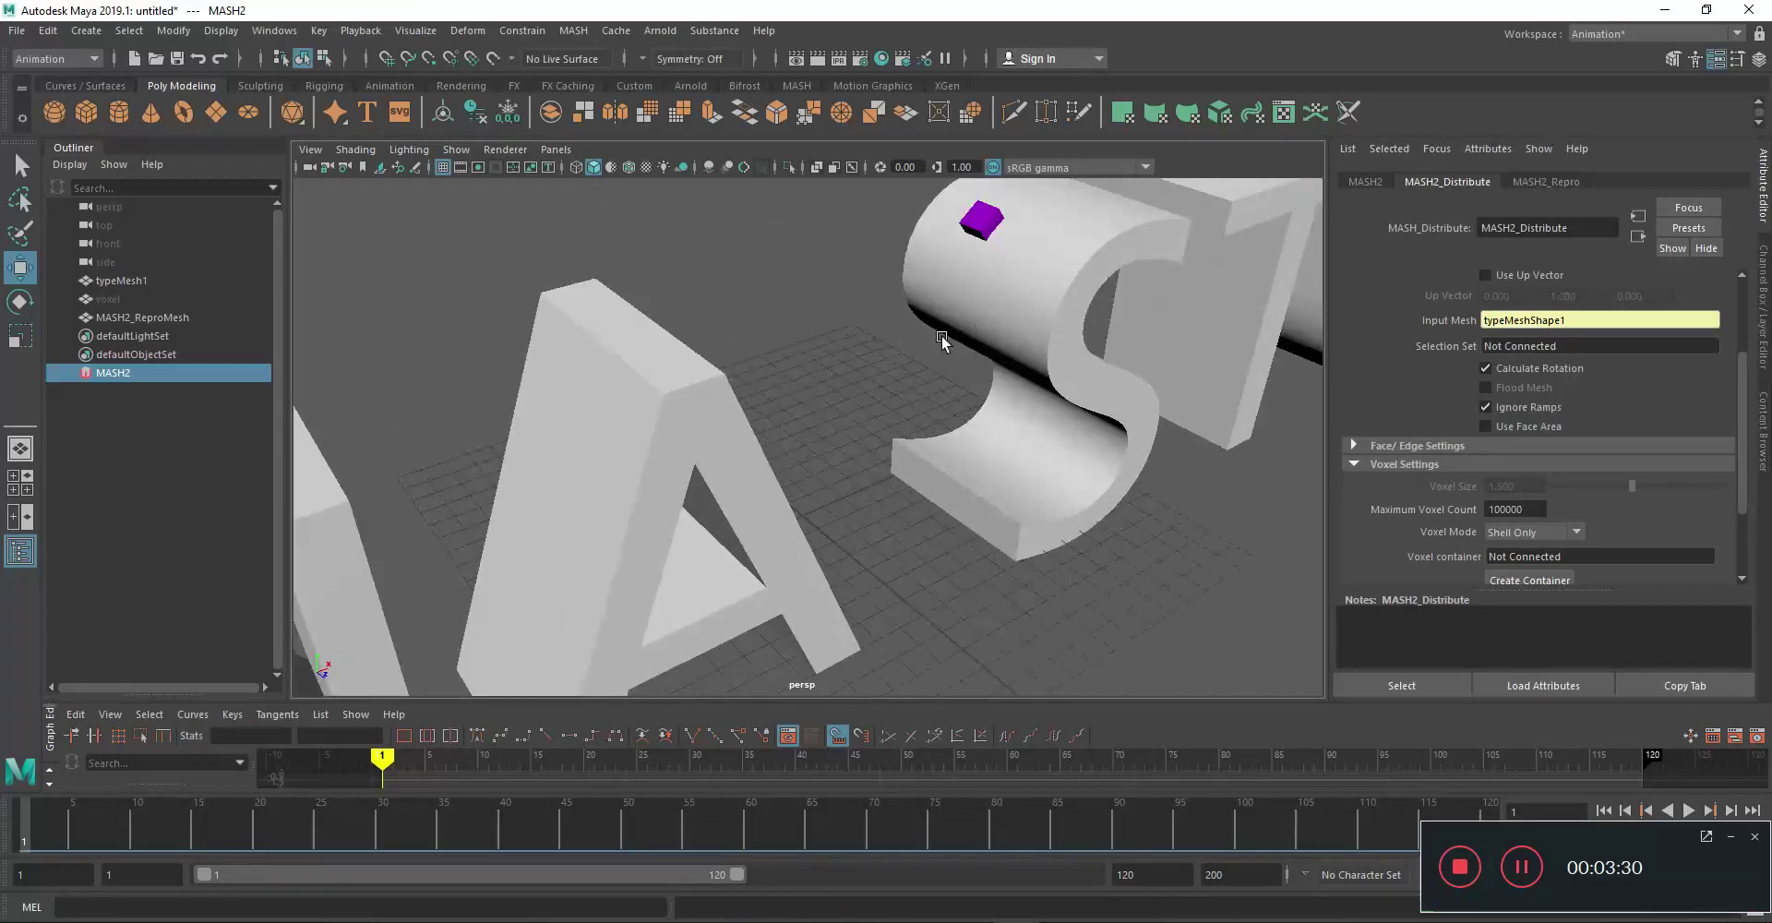
{"action": "left_click_drag", "start_coordinate": [942, 335], "coordinate": [632, 423], "text": "alt"}
{"action": "mouse_move", "coordinate": [736, 475]}
{"action": "left_mouse_down", "text": "alt"}
{"action": "mouse_move", "coordinate": [633, 509]}
{"action": "mouse_move", "coordinate": [802, 467]}
{"action": "mouse_move", "coordinate": [838, 483]}
{"action": "mouse_move", "coordinate": [704, 427]}
{"action": "mouse_move", "coordinate": [690, 530]}
{"action": "mouse_move", "coordinate": [874, 443]}
{"action": "mouse_move", "coordinate": [932, 378]}
{"action": "left_mouse_up", "text": "alt"}
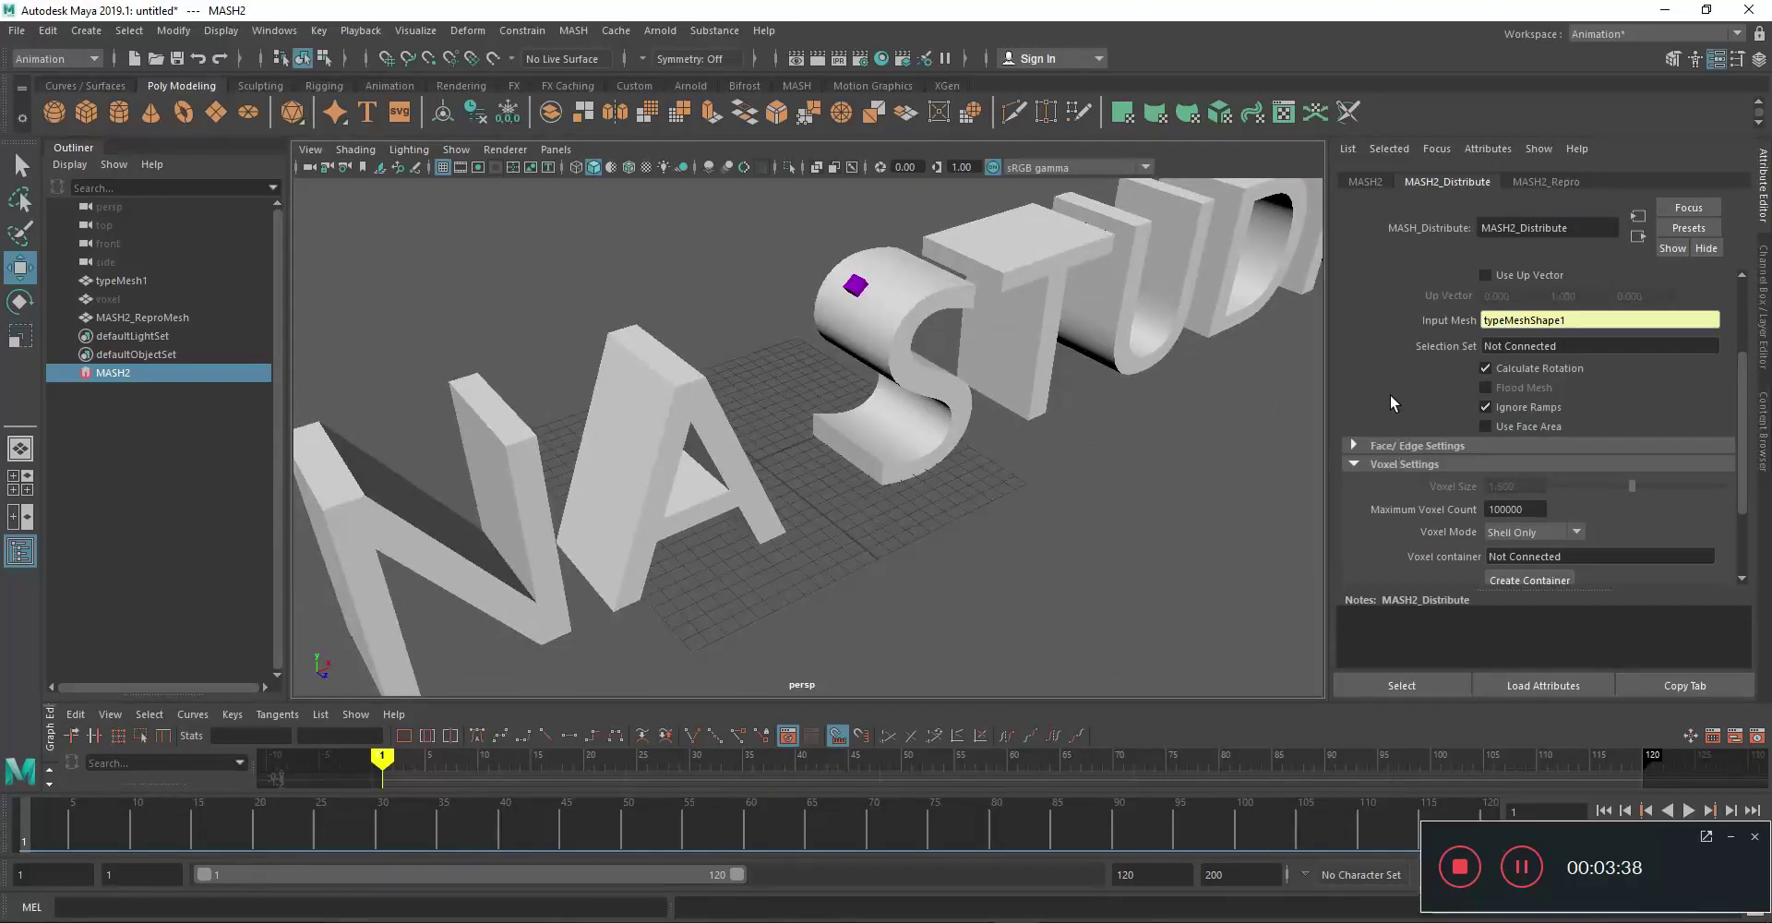
{"action": "scroll", "coordinate": [1390, 390], "scroll_direction": "up", "scroll_amount": 3}
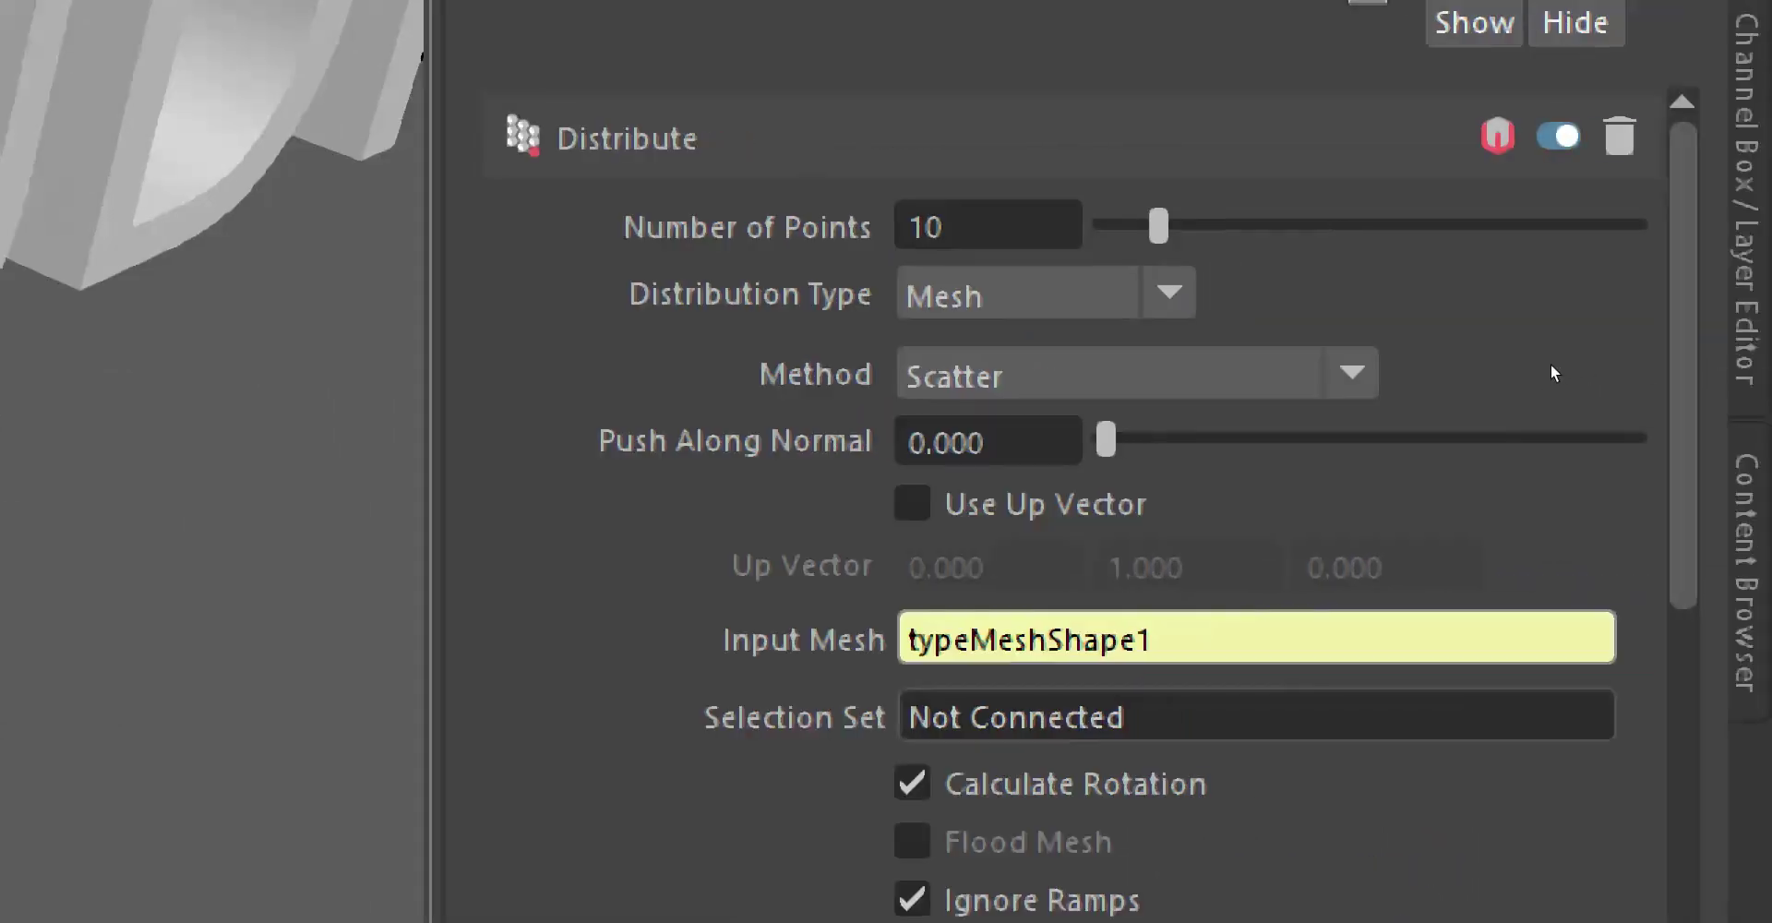
Switch the distribution Method to Voxel, building the letters from cubes at voxel size 1.500
{"action": "left_click", "coordinate": [1137, 373]}
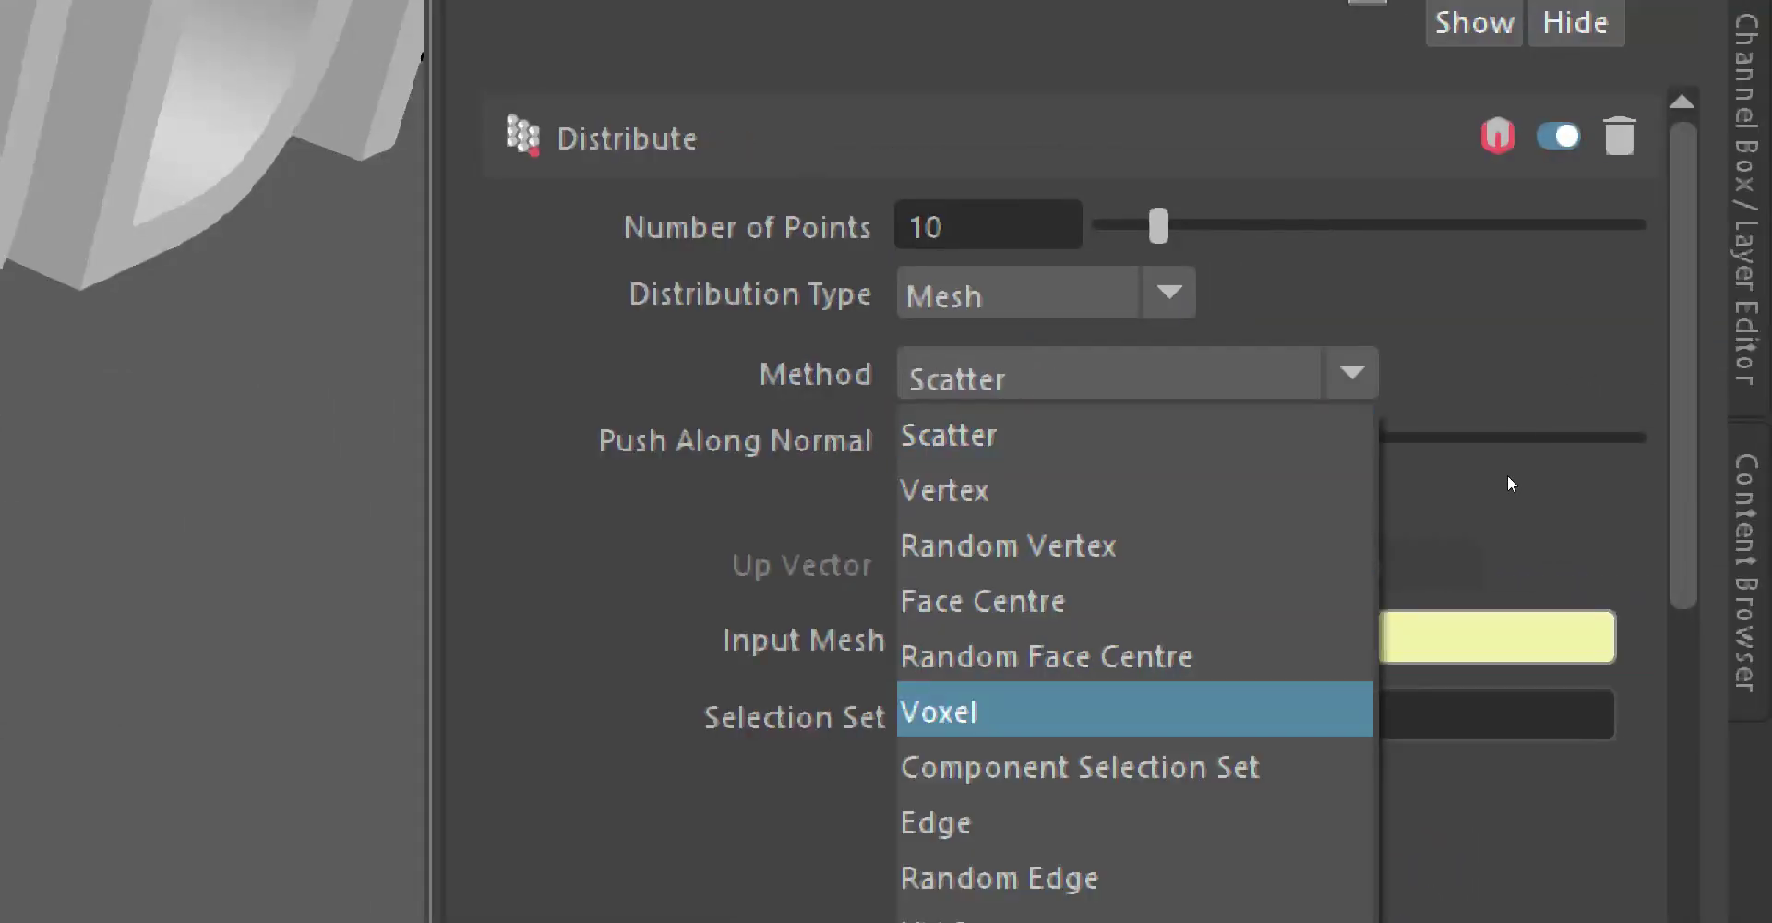
{"action": "left_click", "coordinate": [1015, 709]}
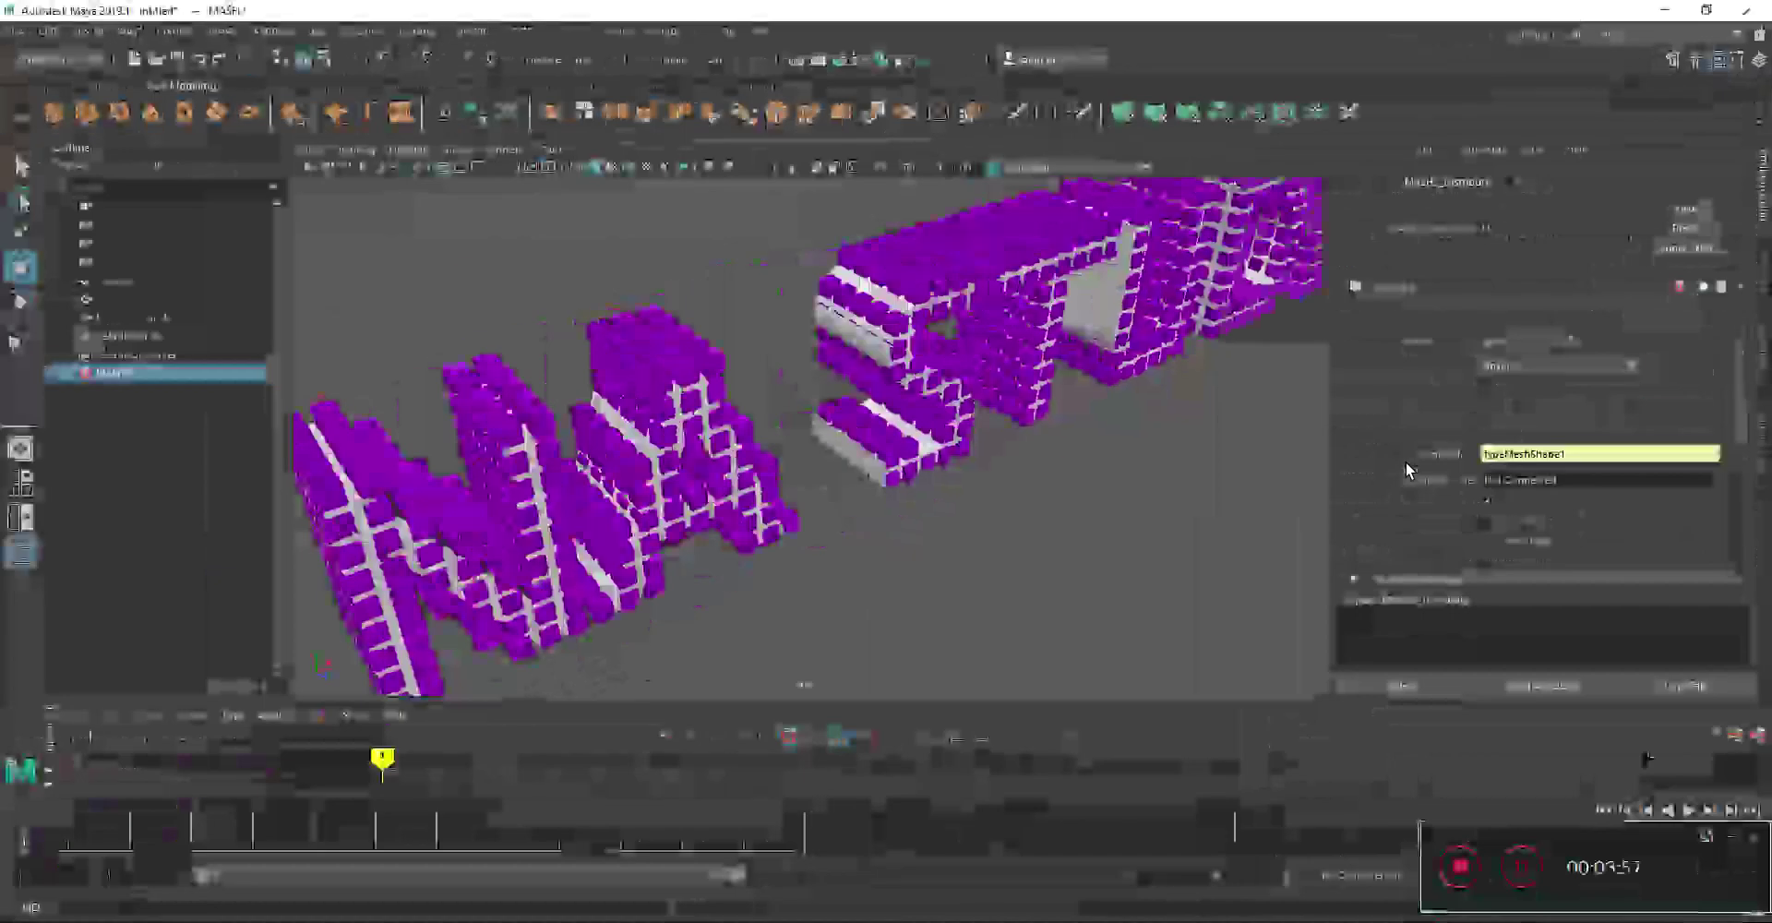
{"action": "mouse_move", "coordinate": [1182, 426]}
{"action": "left_mouse_down", "text": "alt"}
{"action": "mouse_move", "coordinate": [973, 432]}
{"action": "mouse_move", "coordinate": [858, 488]}
{"action": "mouse_move", "coordinate": [932, 581]}
{"action": "mouse_move", "coordinate": [824, 551]}
{"action": "mouse_move", "coordinate": [941, 475]}
{"action": "mouse_move", "coordinate": [906, 546]}
{"action": "mouse_move", "coordinate": [767, 566]}
{"action": "mouse_move", "coordinate": [849, 577]}
{"action": "mouse_move", "coordinate": [836, 552]}
{"action": "left_mouse_up", "text": "alt"}
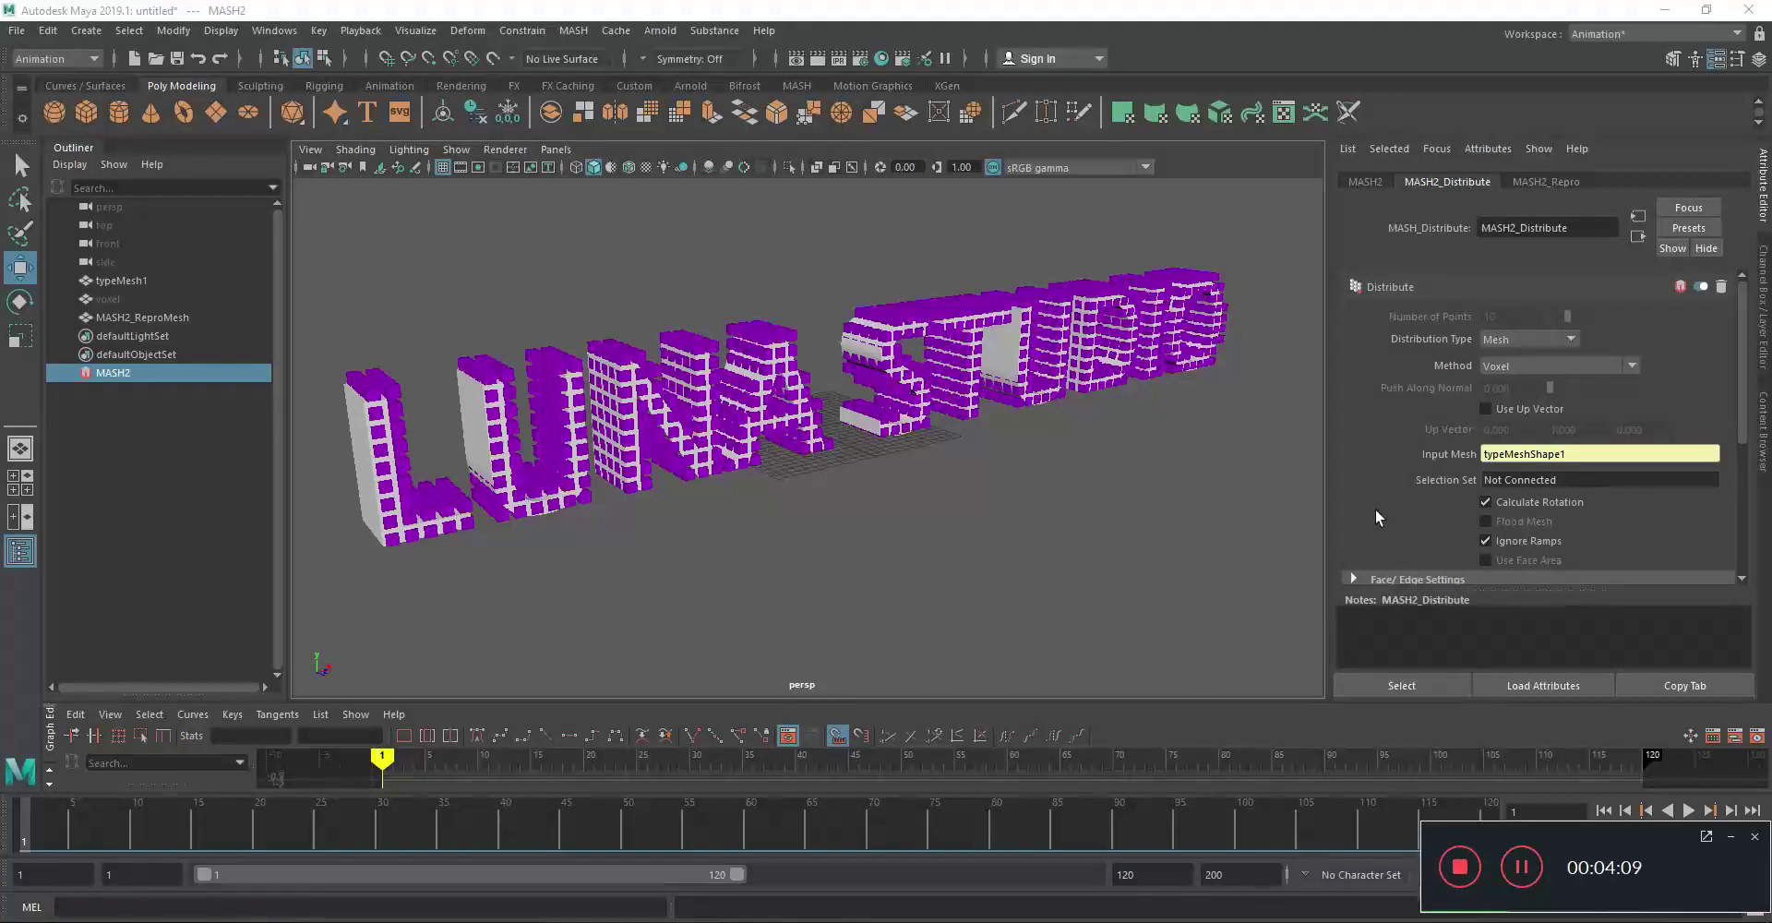
{"action": "scroll", "coordinate": [1375, 510], "scroll_direction": "down", "scroll_amount": 3}
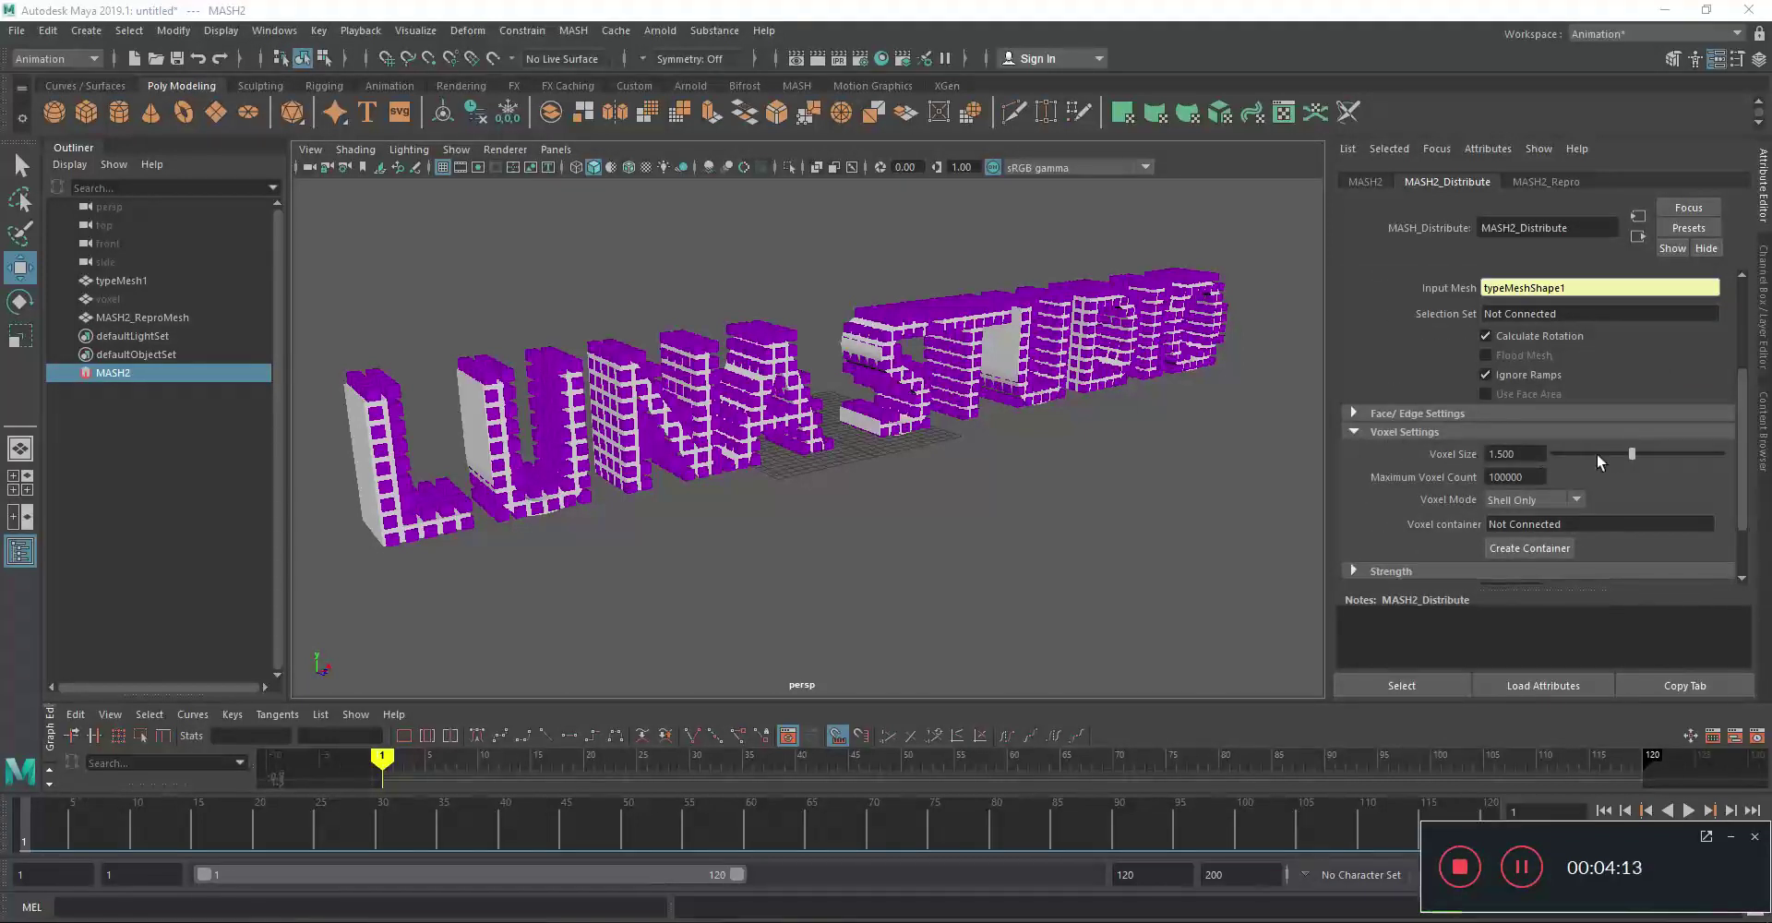
Increase Voxel Size to 1.631 and select the voxel object in the Outliner
{"action": "left_click_drag", "start_coordinate": [1581, 452], "coordinate": [1637, 462]}
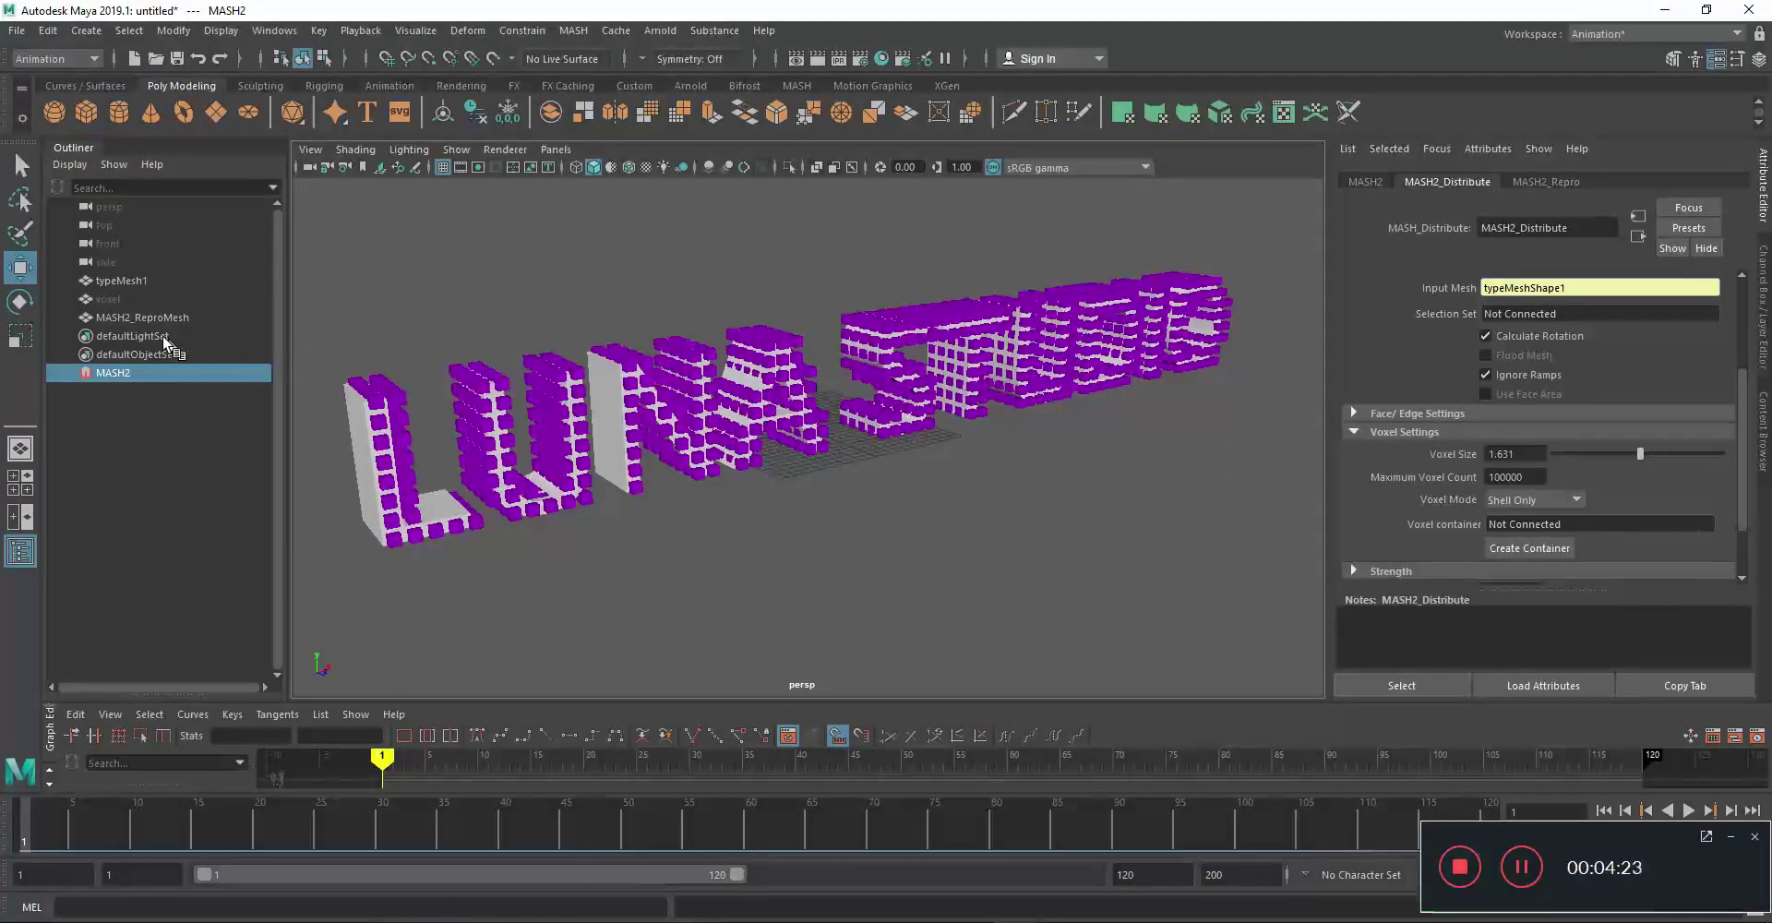
{"action": "left_click", "coordinate": [105, 299]}
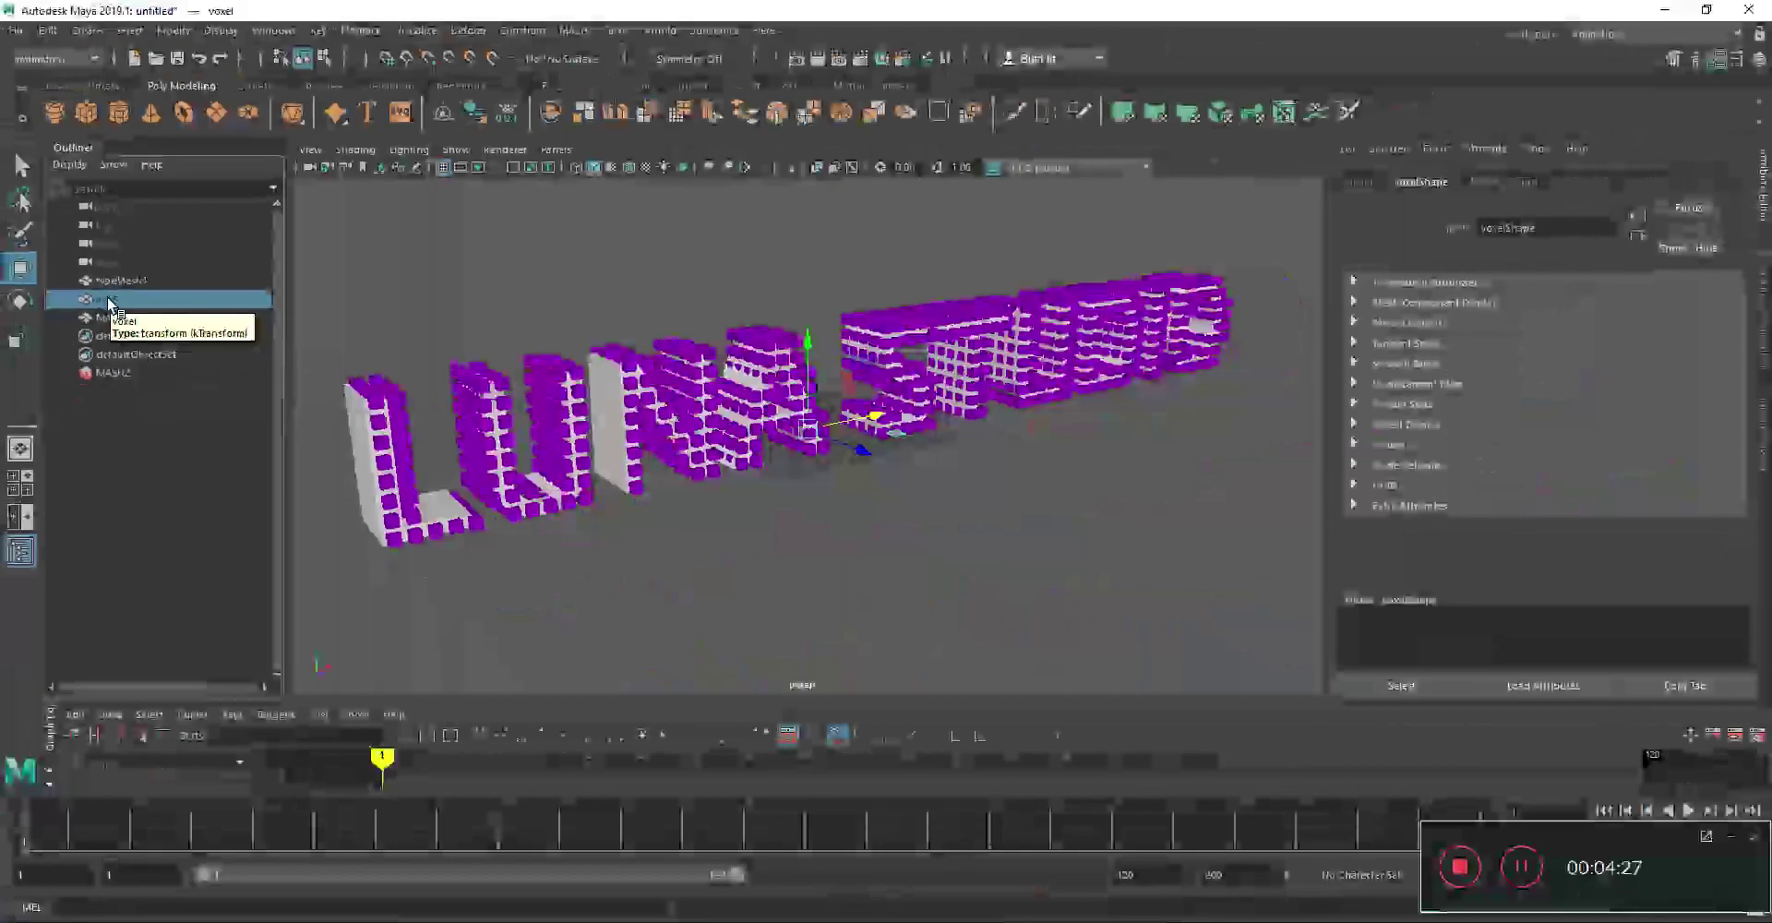
Scale up and rotate the voxel cube until the blocks nearly touch
{"action": "left_click_drag", "start_coordinate": [885, 498], "coordinate": [817, 501], "text": "alt"}
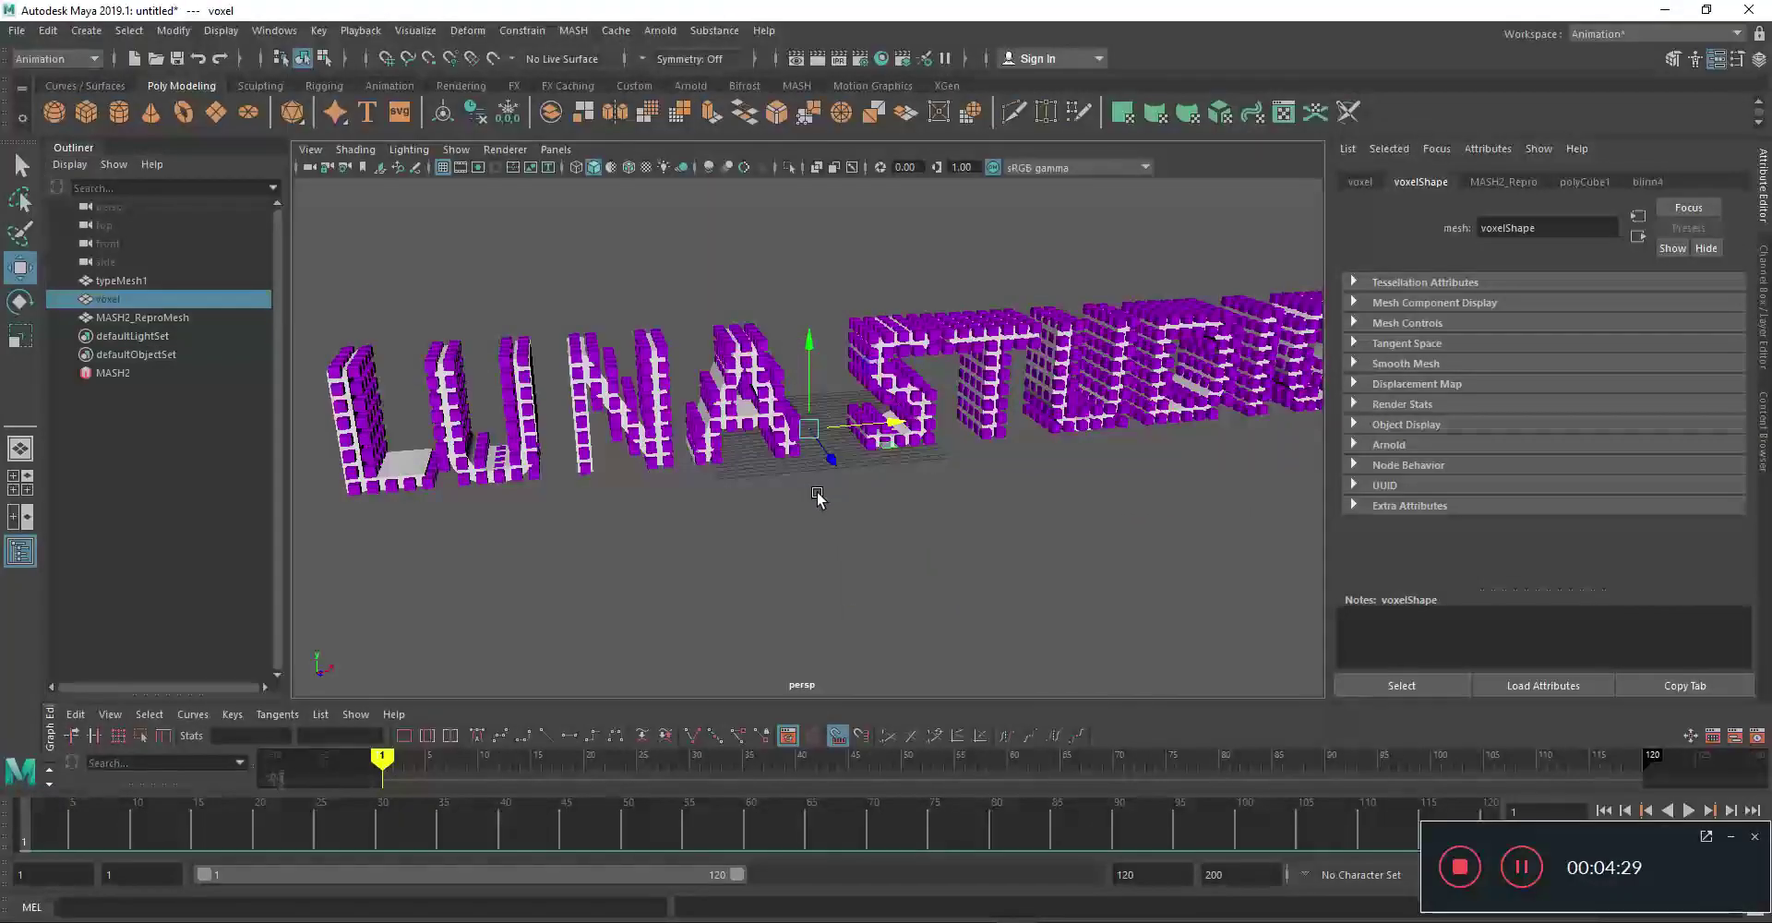
{"action": "left_click_drag", "start_coordinate": [817, 430], "coordinate": [827, 424]}
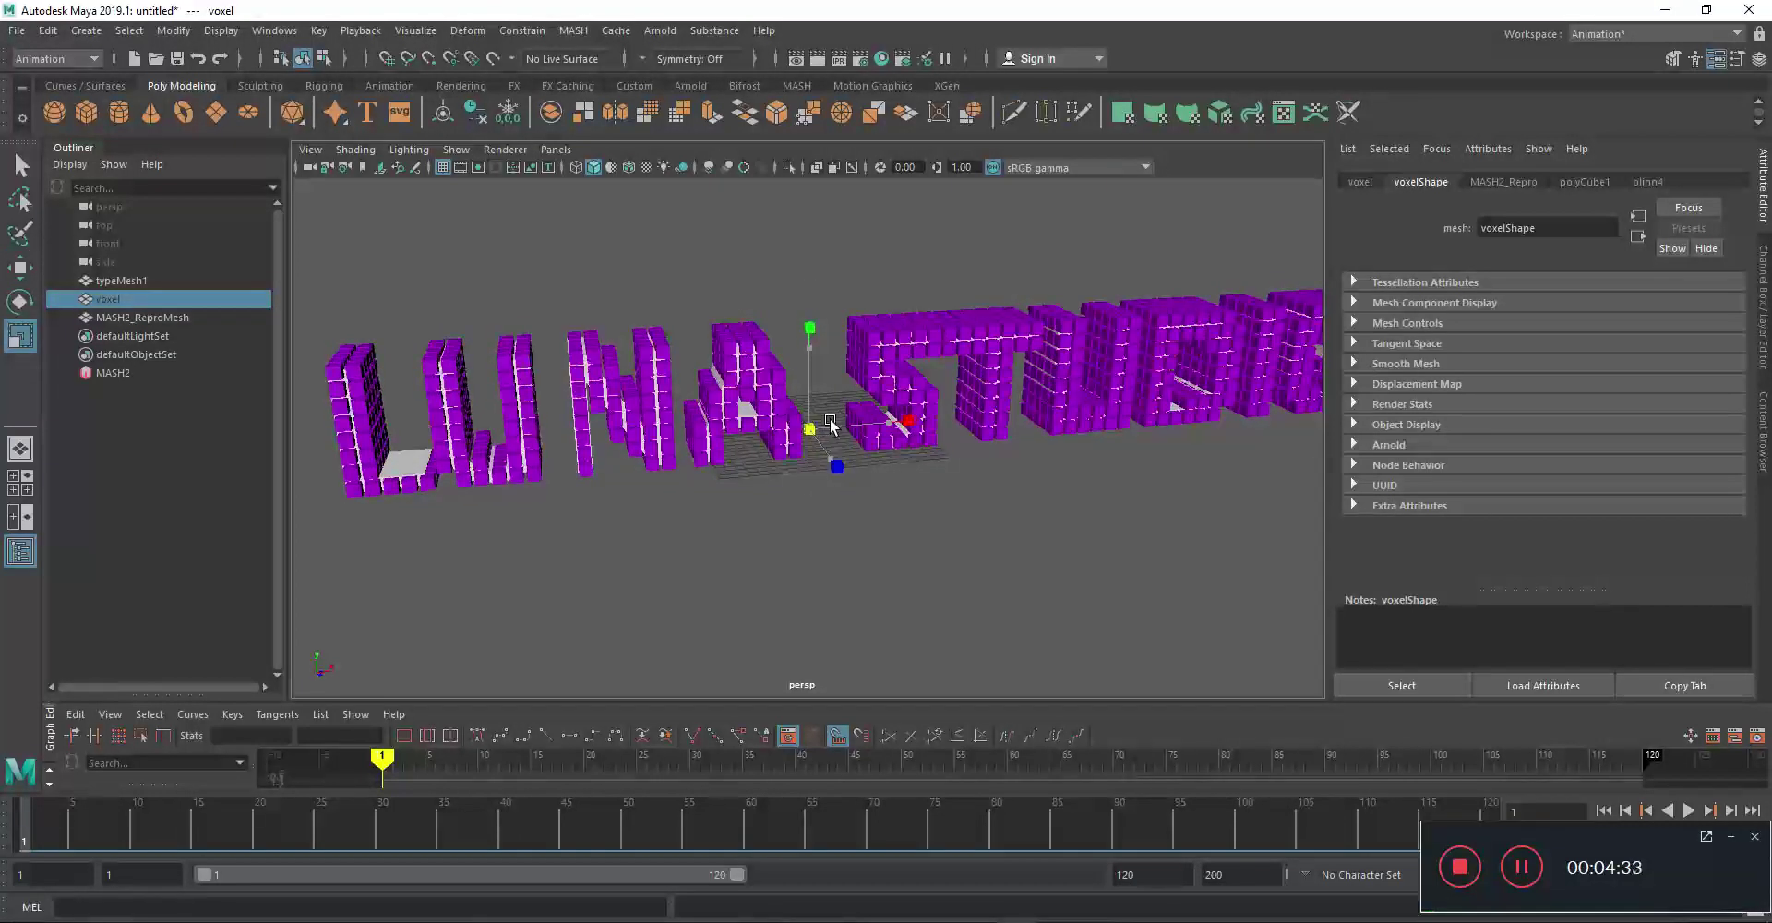
{"action": "key", "text": "e"}
{"action": "mouse_move", "coordinate": [829, 464]}
{"action": "left_mouse_down"}
{"action": "mouse_move", "coordinate": [836, 506]}
{"action": "mouse_move", "coordinate": [845, 438]}
{"action": "mouse_move", "coordinate": [720, 566]}
{"action": "mouse_move", "coordinate": [701, 529]}
{"action": "left_mouse_up"}
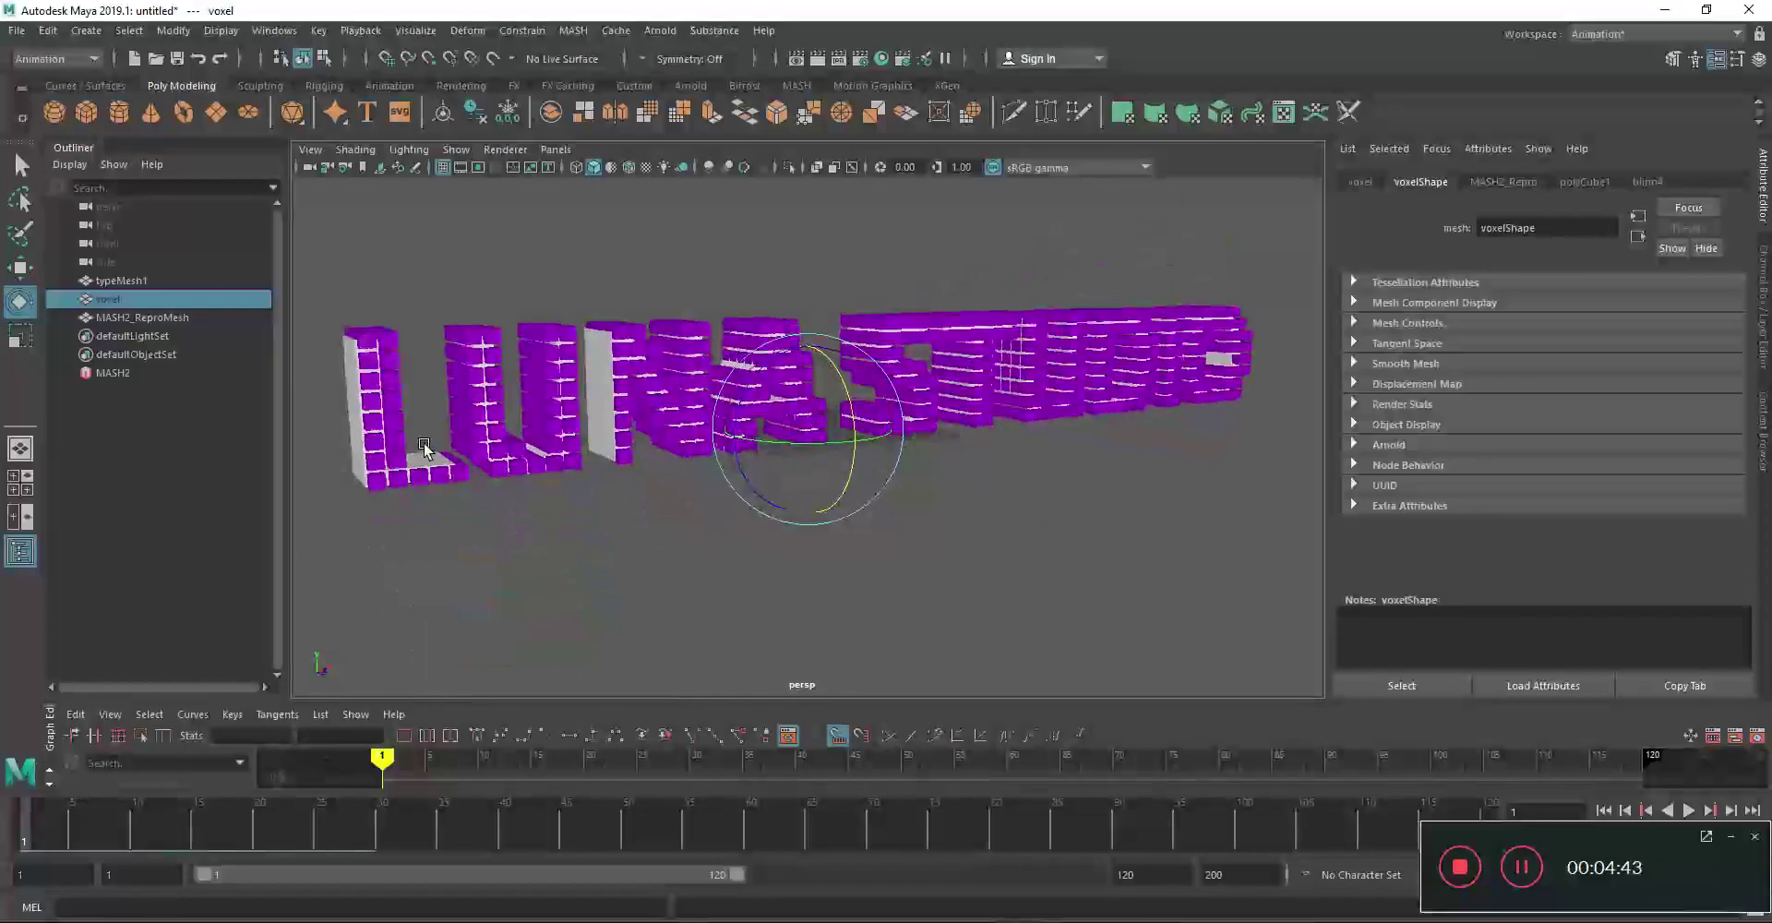
Set typeMesh1's Visibility to 0 to hide the original text, and select MASH2
{"action": "left_click", "coordinate": [102, 282]}
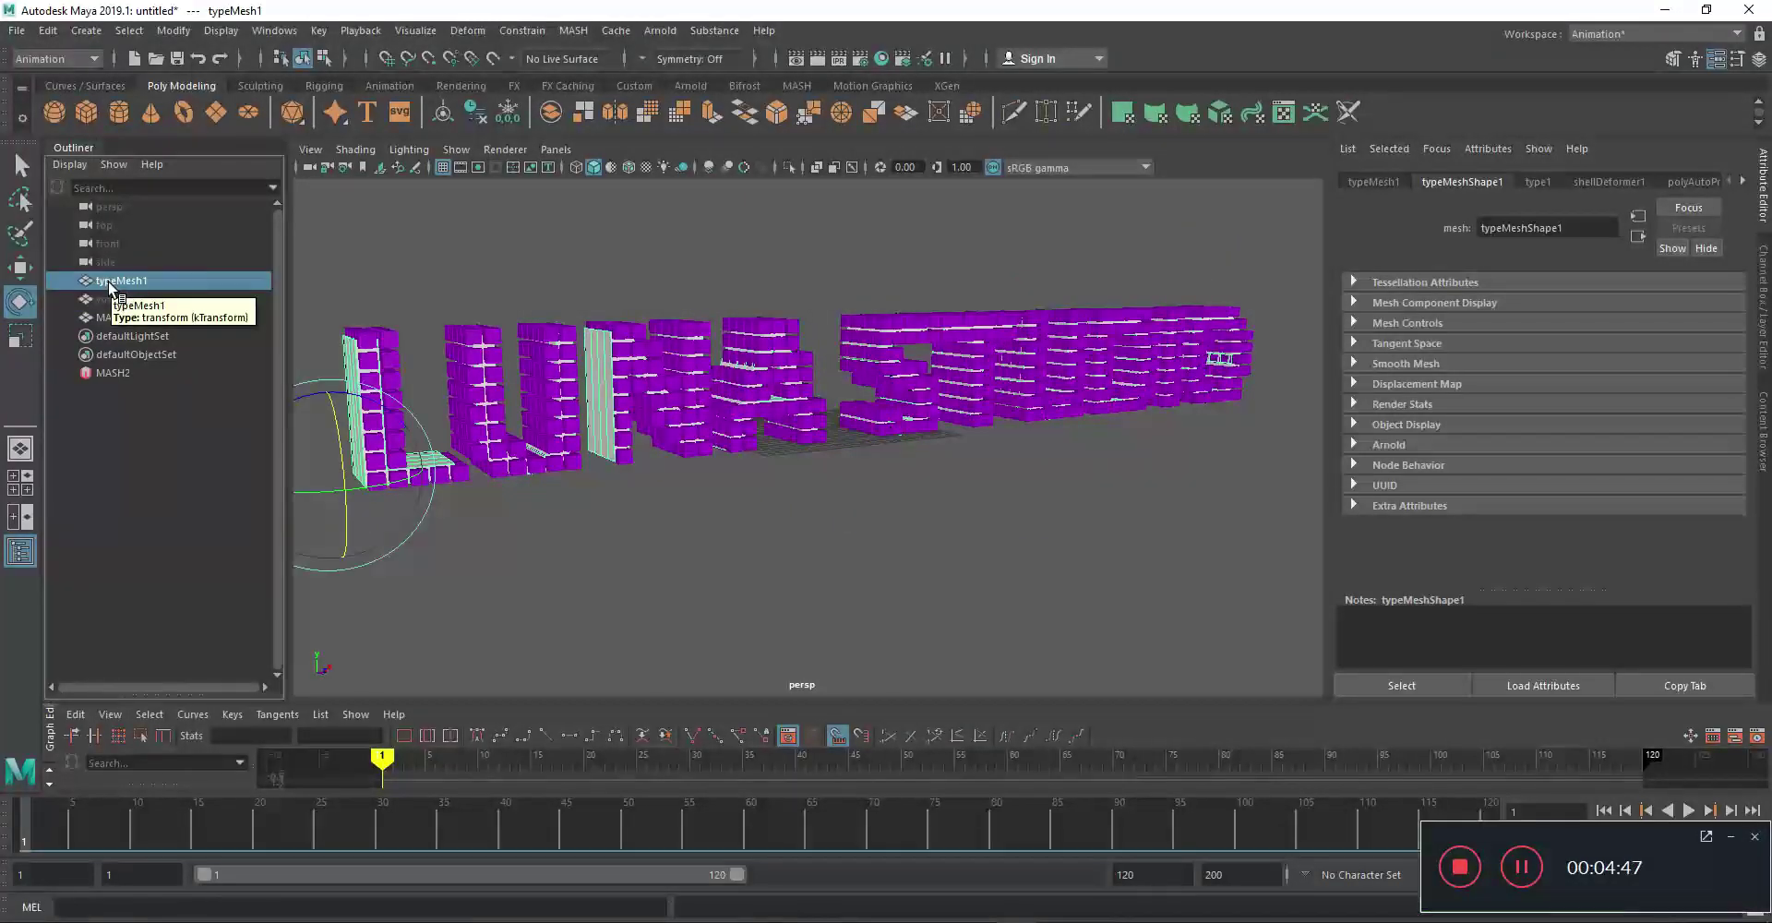
{"action": "left_click", "coordinate": [1763, 363]}
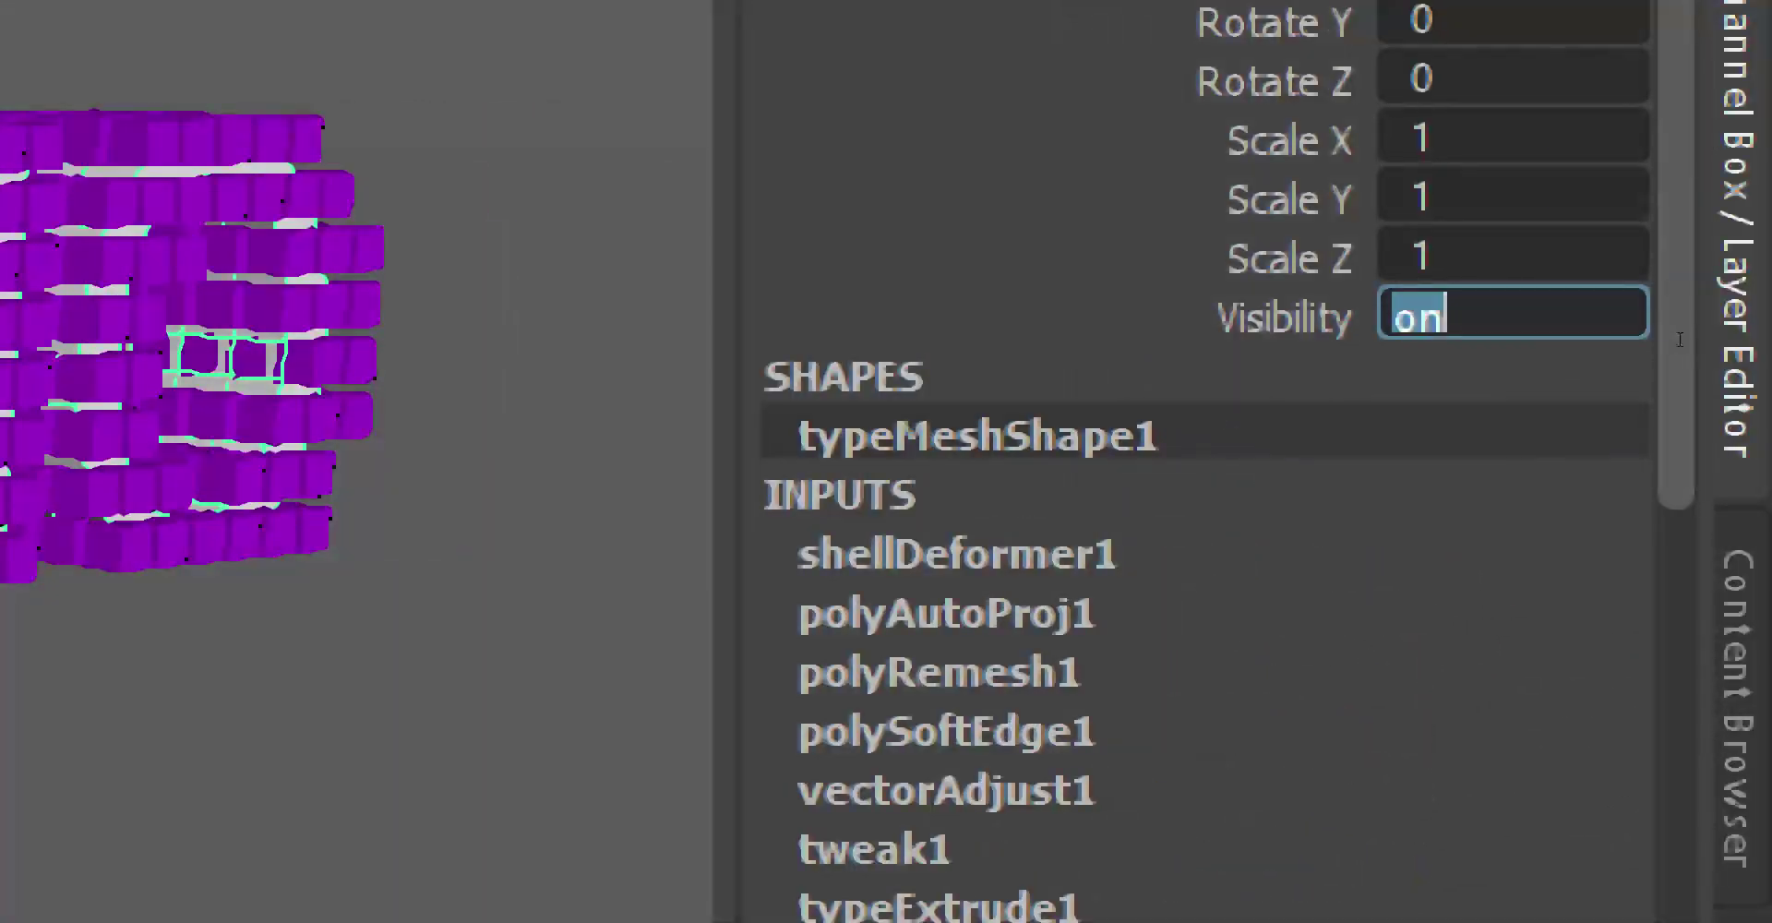
{"action": "type", "text": "ff"}
{"action": "key", "text": "Return"}
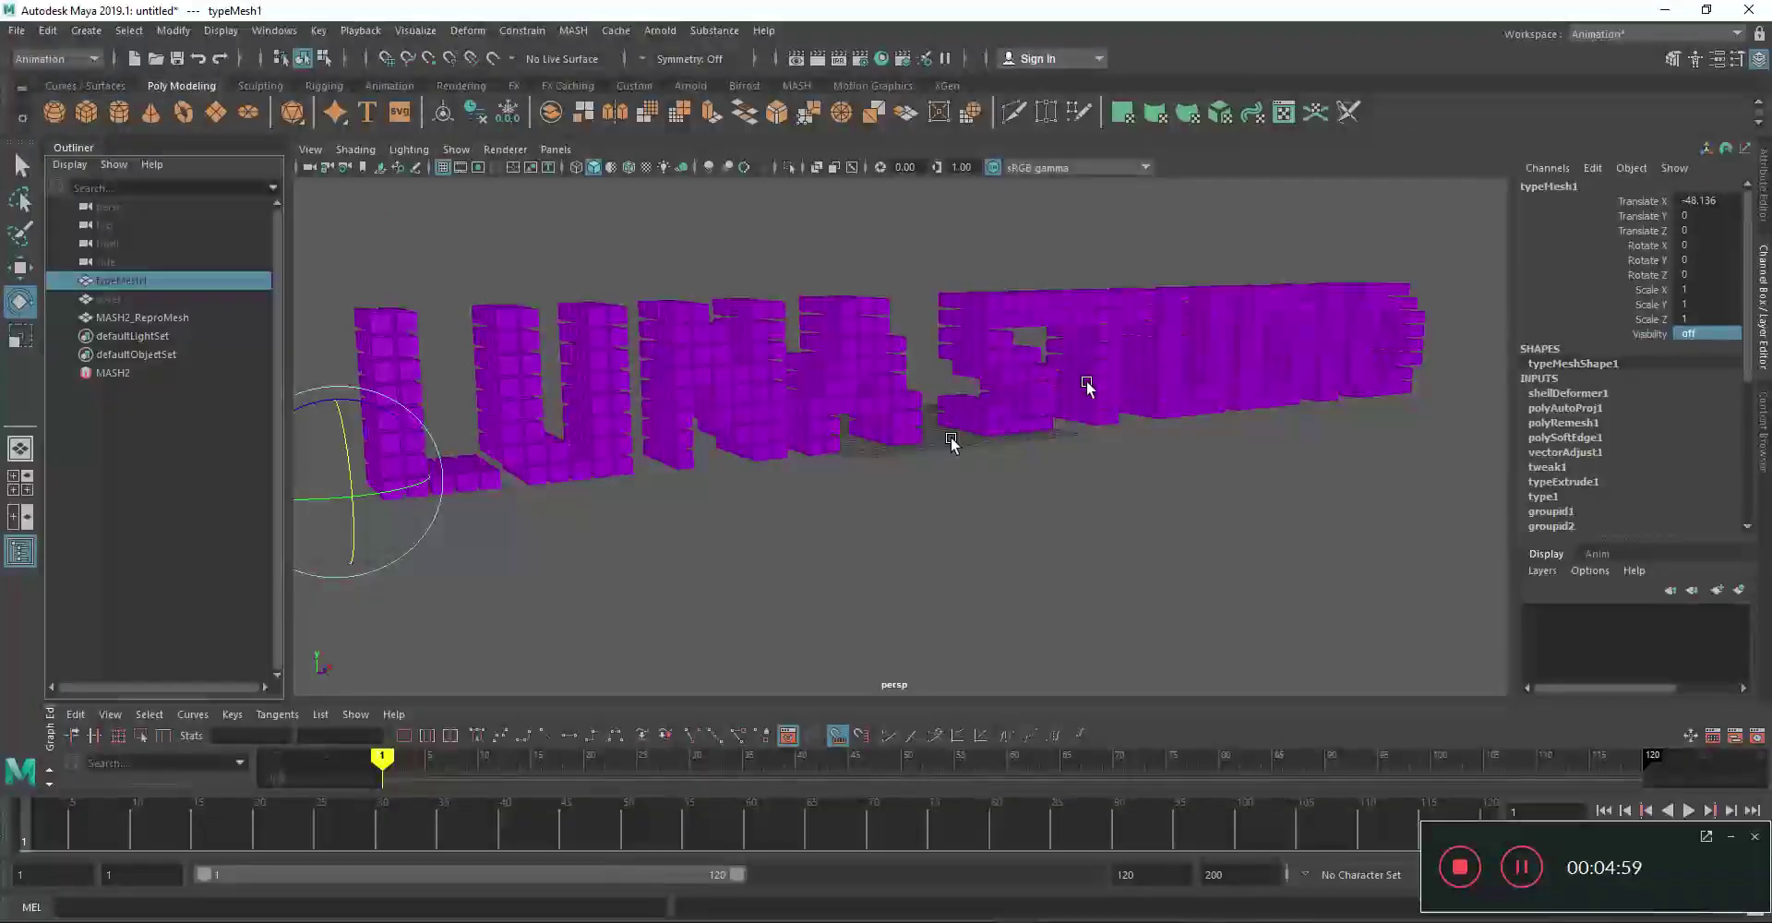
{"action": "left_click", "coordinate": [113, 372]}
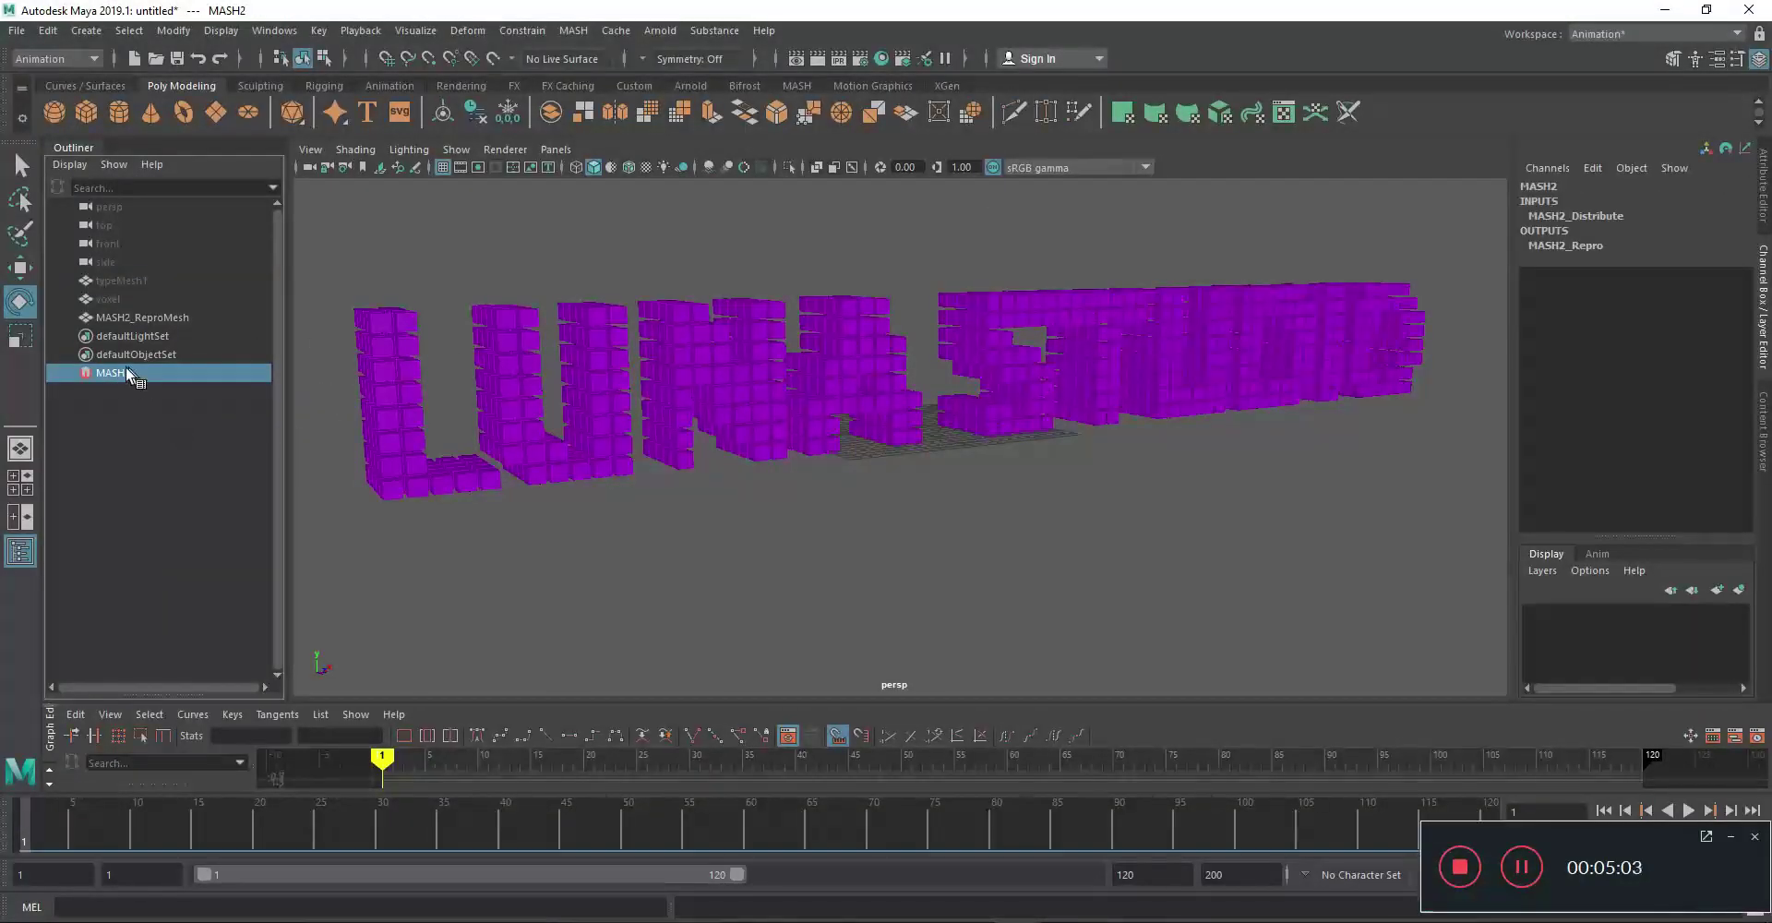
Add a Signal node, MASH2_Signal, from the MASH2 tab's Add Node icons
{"action": "left_click", "coordinate": [1760, 203]}
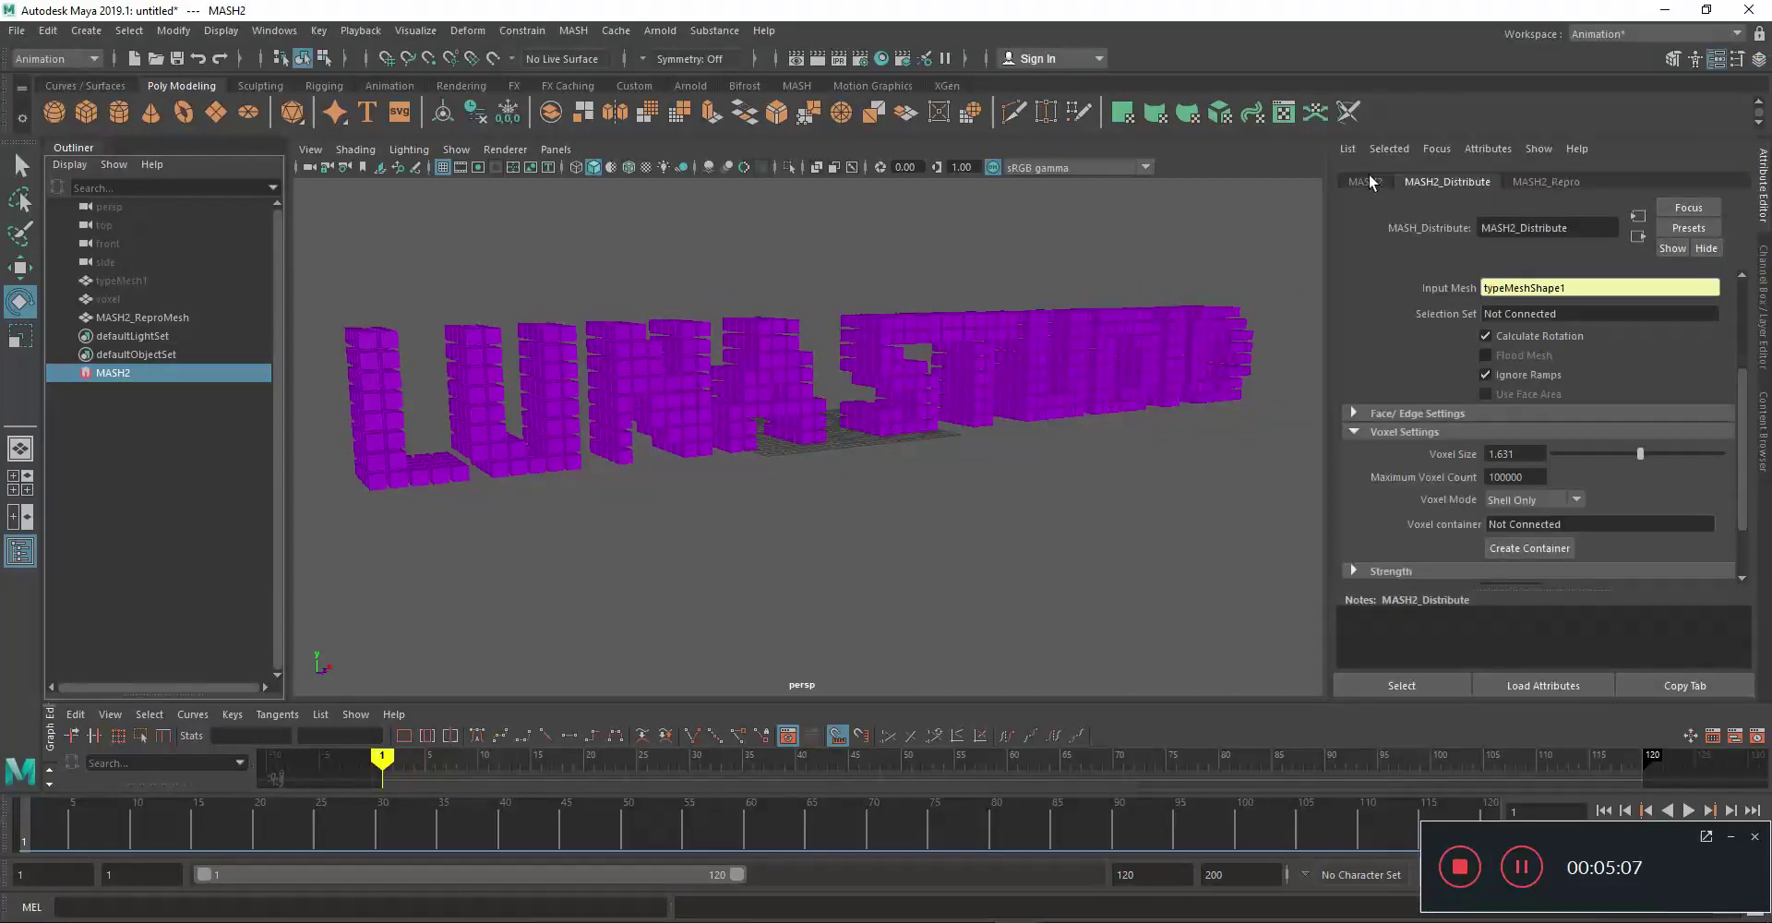
{"action": "left_click", "coordinate": [1367, 182]}
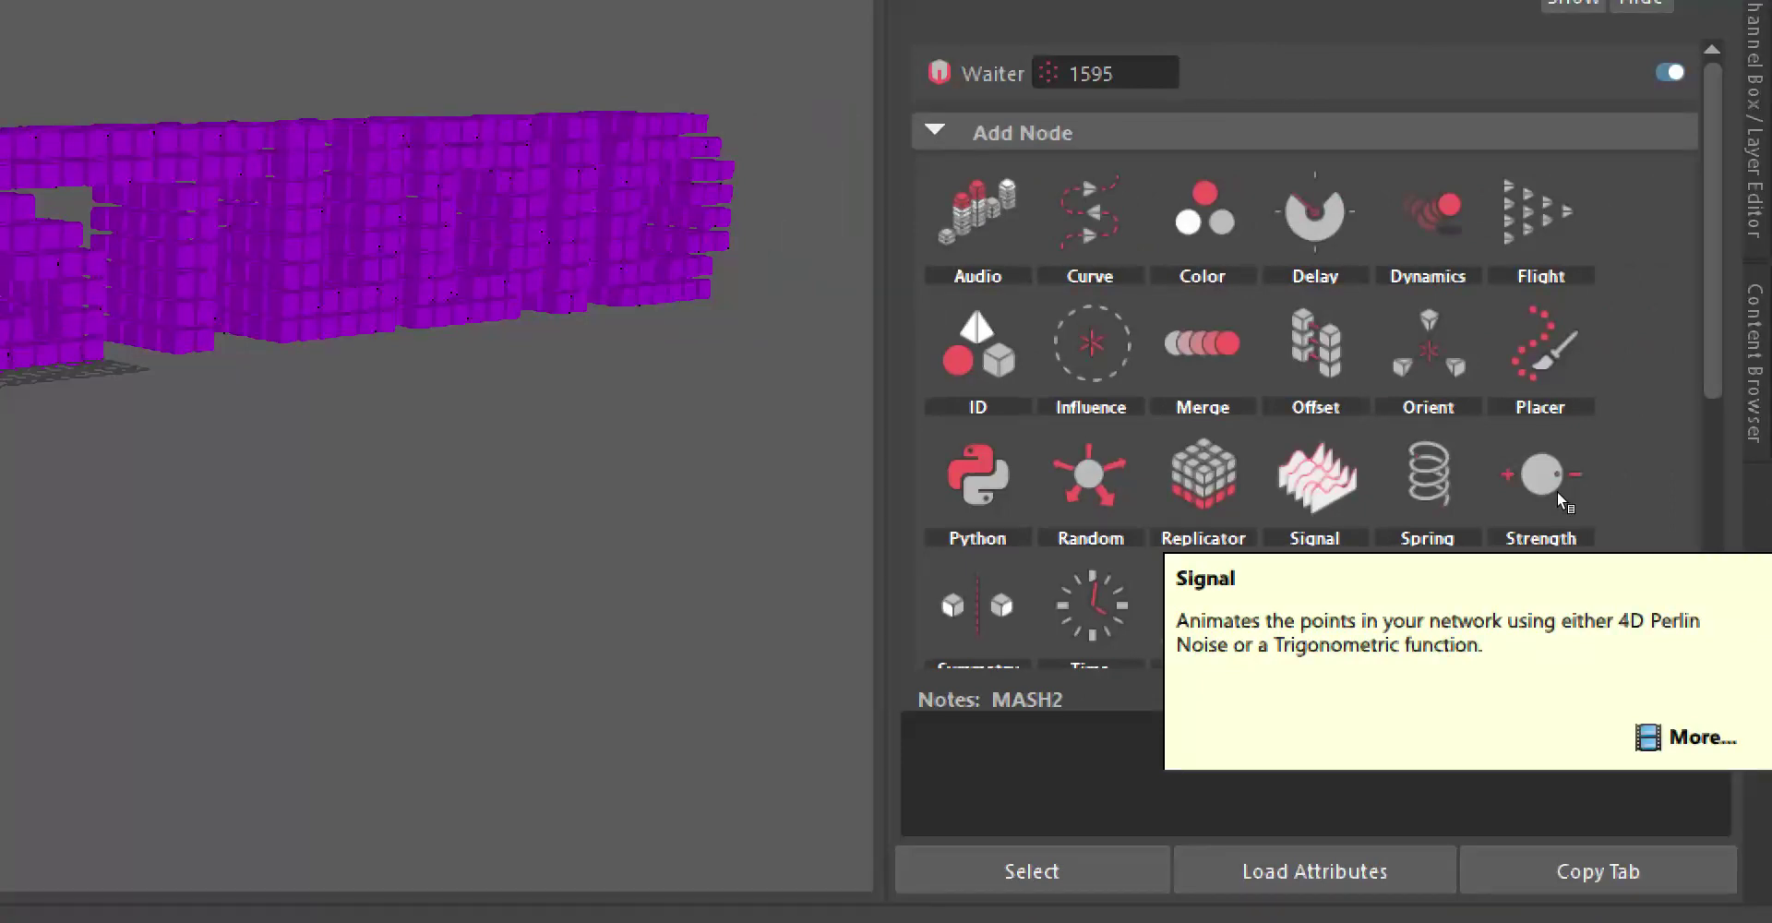
{"action": "right_click", "coordinate": [1556, 490]}
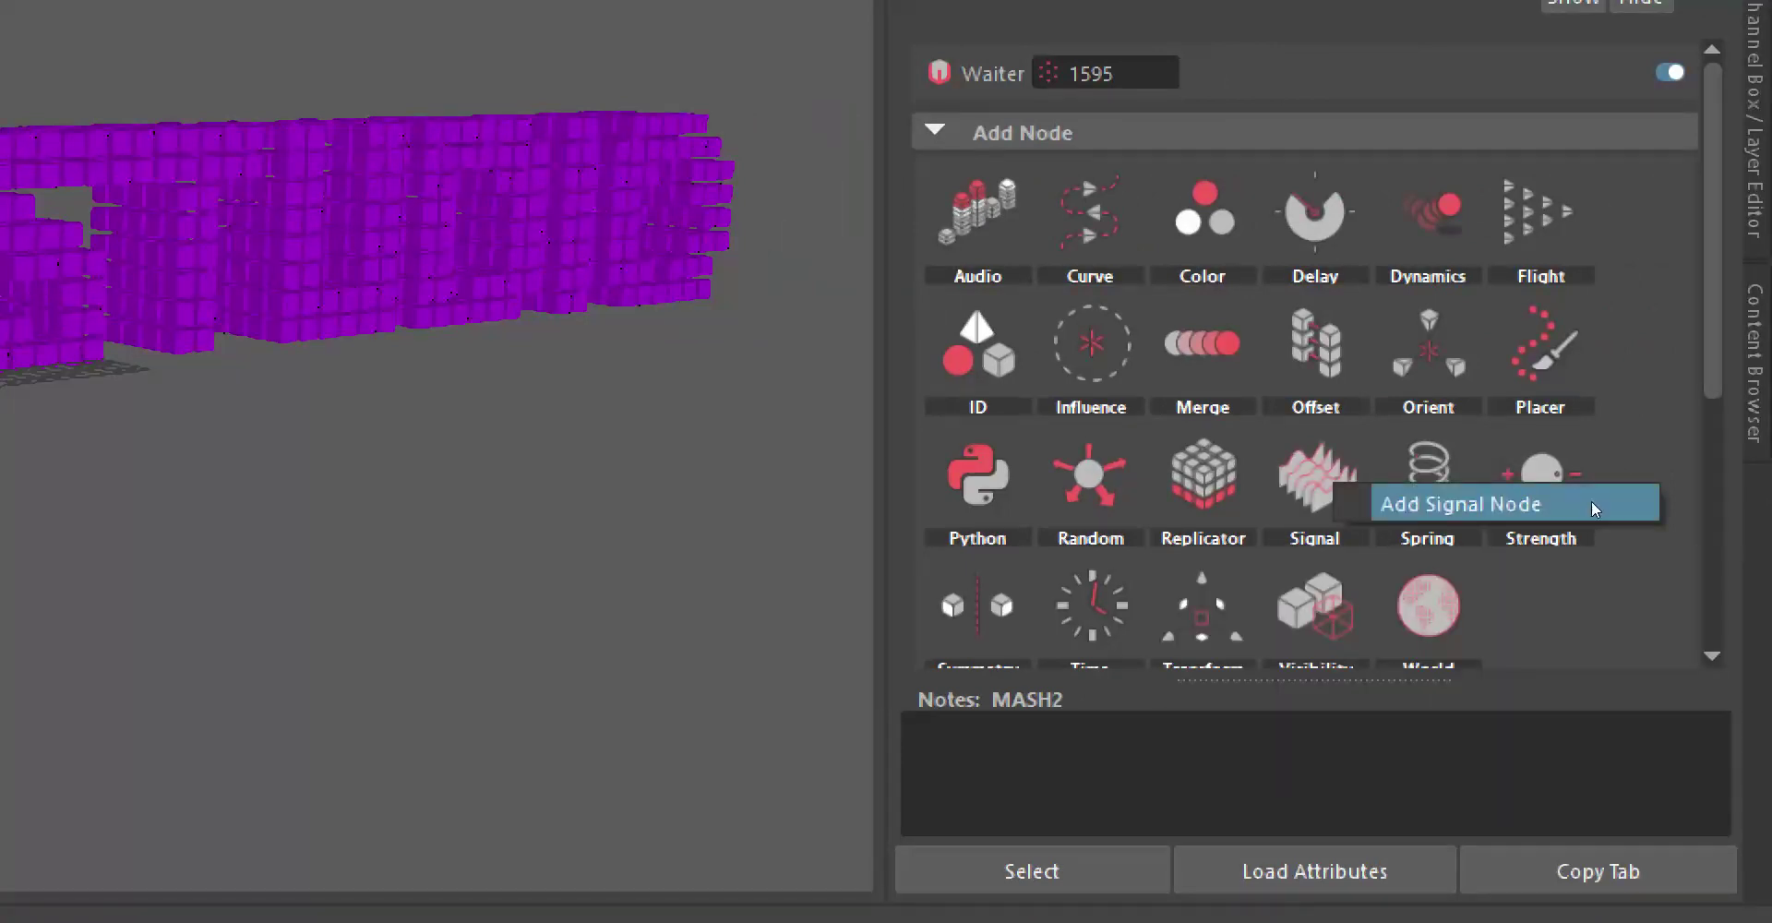
{"action": "left_click", "coordinate": [1595, 509]}
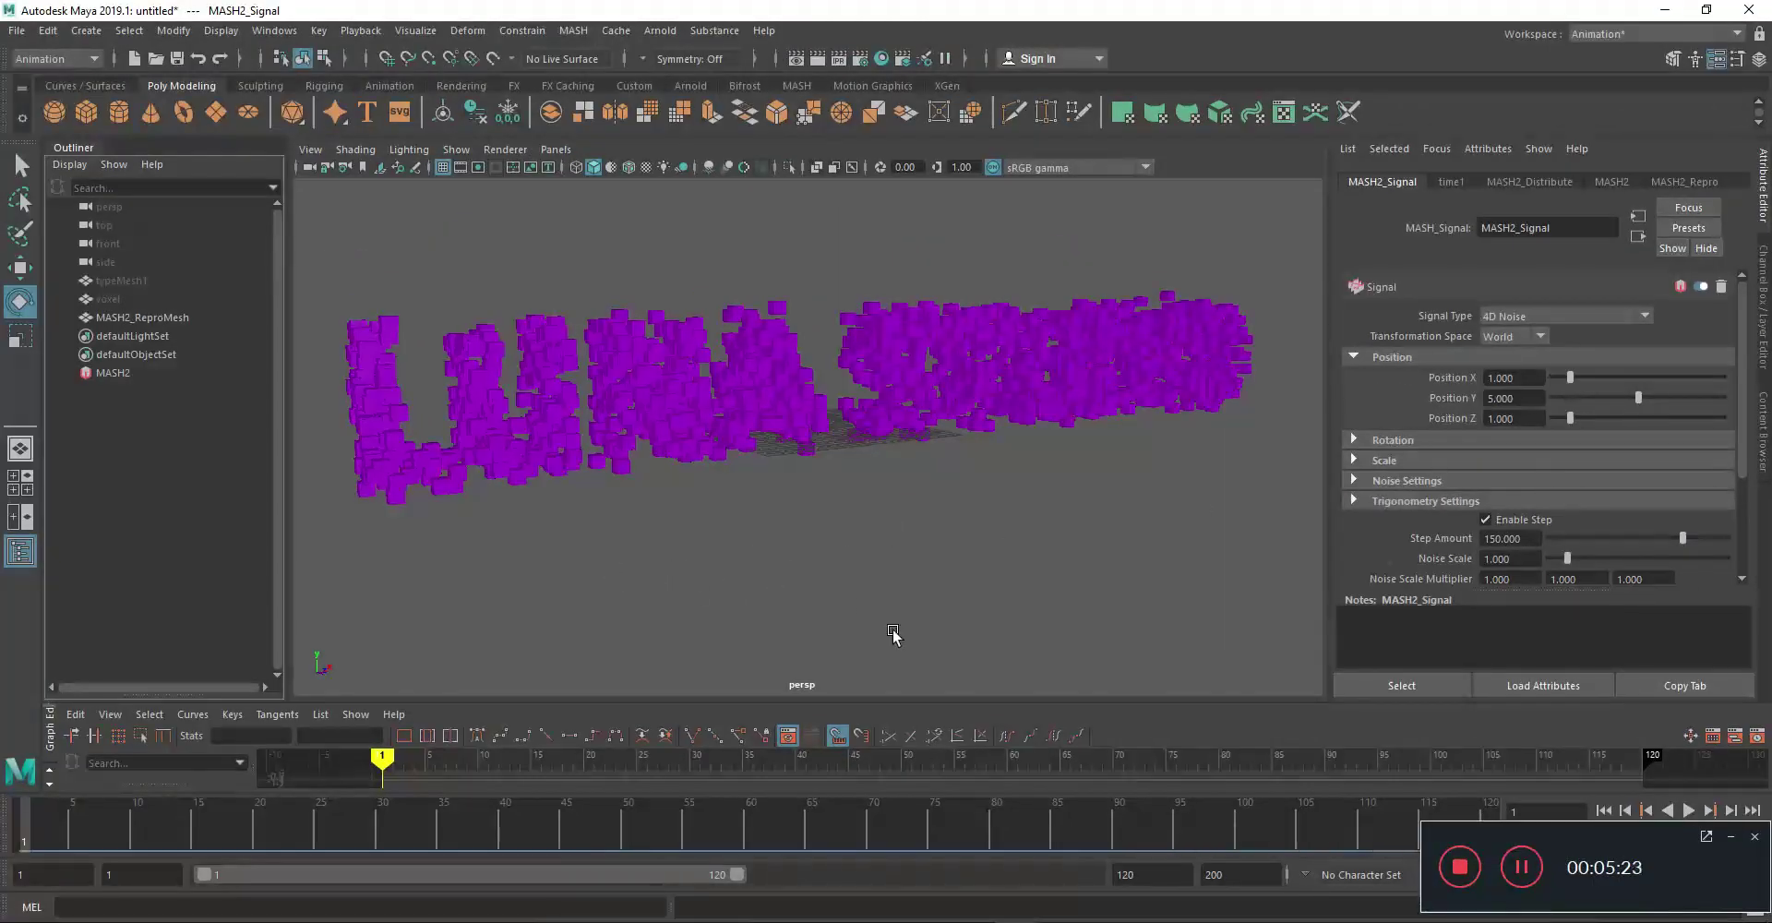
Play the animation and orbit around the cubes scattered by the stepped 4D noise
{"action": "left_click", "coordinate": [1730, 837]}
{"action": "mouse_move", "coordinate": [843, 593]}
{"action": "left_mouse_down", "text": "alt"}
{"action": "mouse_move", "coordinate": [744, 573]}
{"action": "mouse_move", "coordinate": [664, 513]}
{"action": "mouse_move", "coordinate": [636, 538]}
{"action": "mouse_move", "coordinate": [646, 517]}
{"action": "left_mouse_up", "text": "alt"}
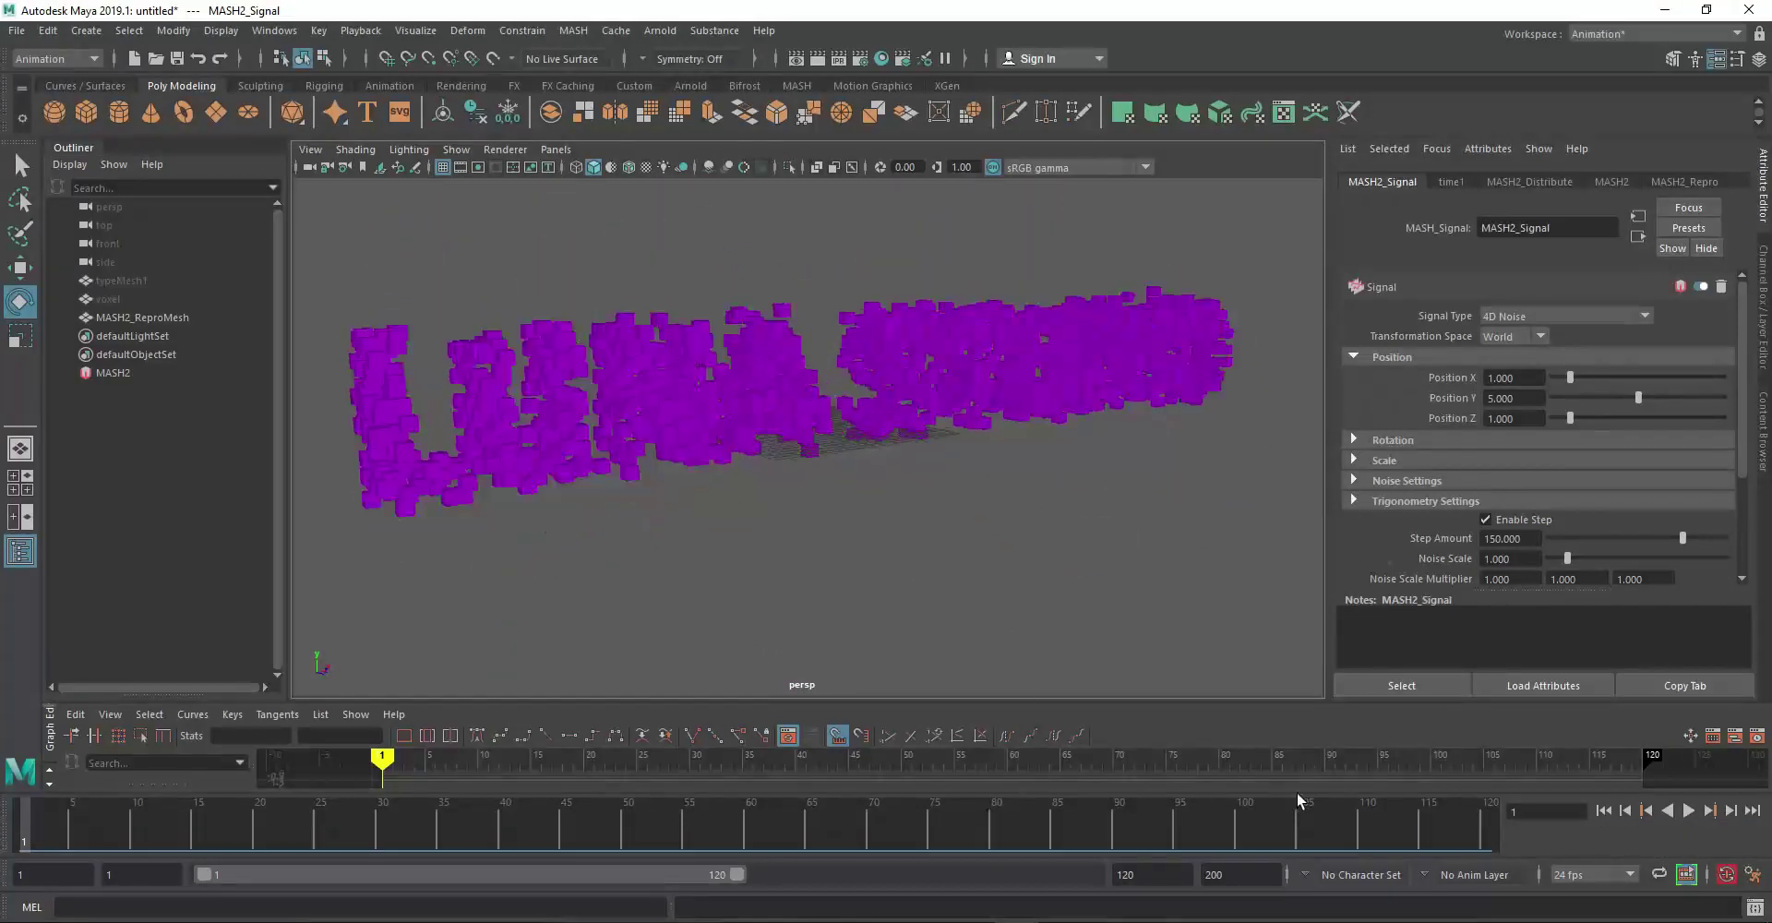
{"action": "left_click", "coordinate": [1689, 811]}
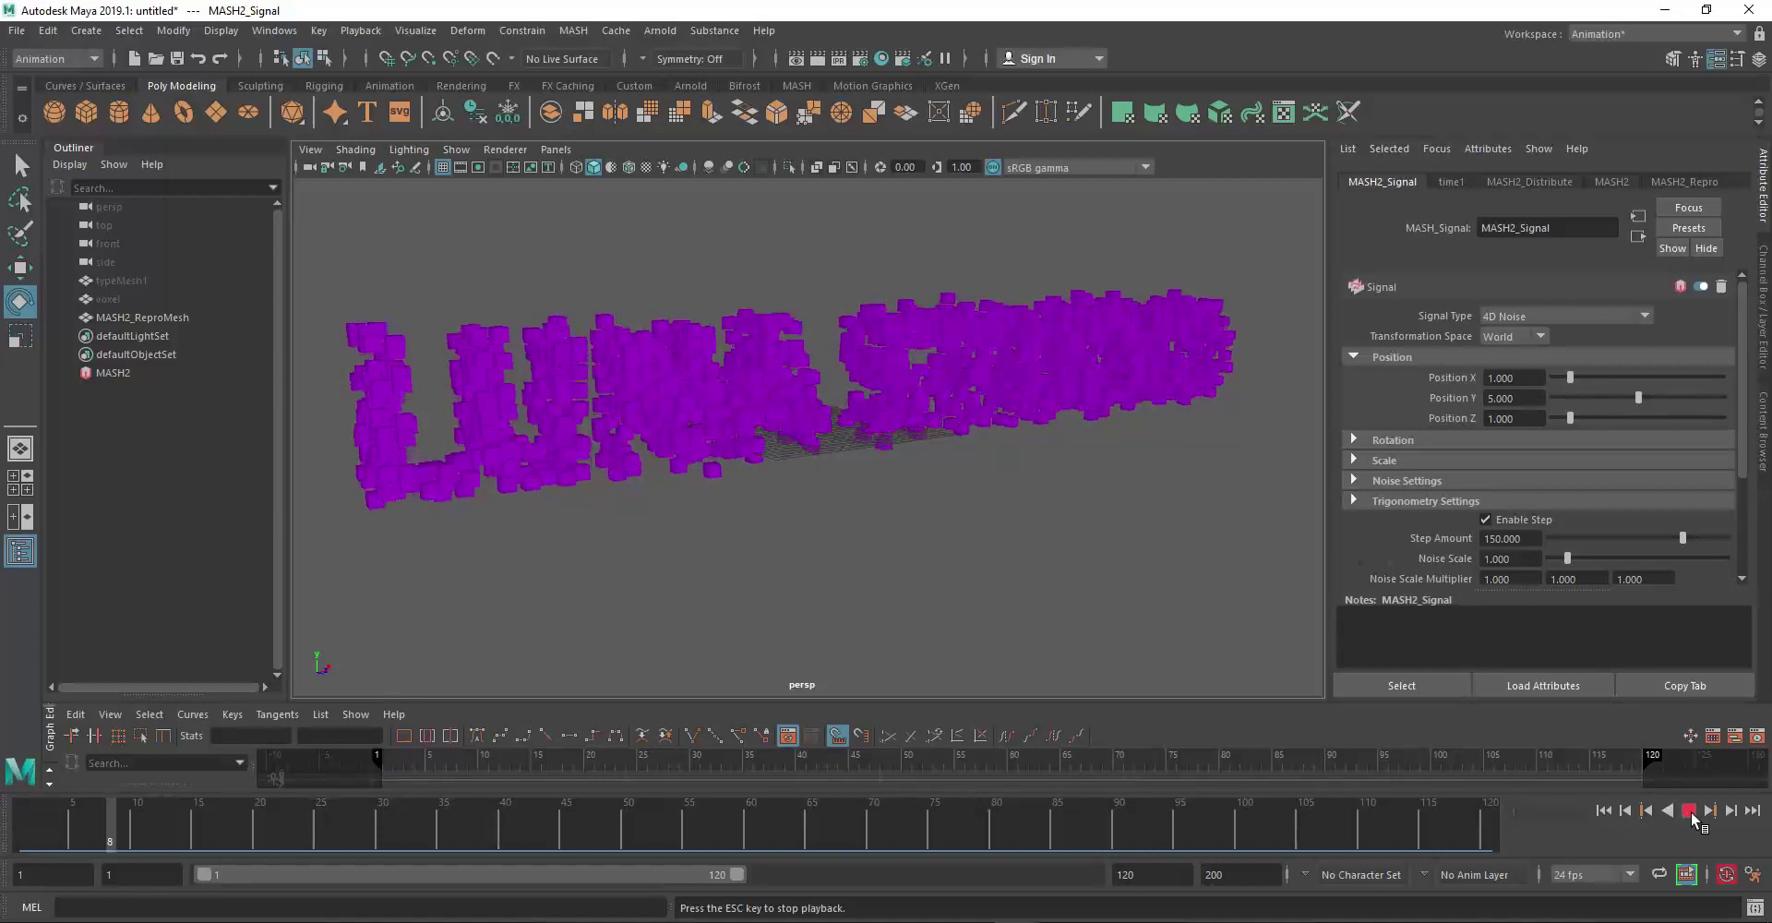
{"action": "mouse_move", "coordinate": [645, 574]}
{"action": "left_mouse_down", "text": "alt"}
{"action": "mouse_move", "coordinate": [816, 578]}
{"action": "mouse_move", "coordinate": [653, 582]}
{"action": "mouse_move", "coordinate": [581, 626]}
{"action": "mouse_move", "coordinate": [668, 614]}
{"action": "mouse_move", "coordinate": [809, 451]}
{"action": "left_mouse_up", "text": "alt"}
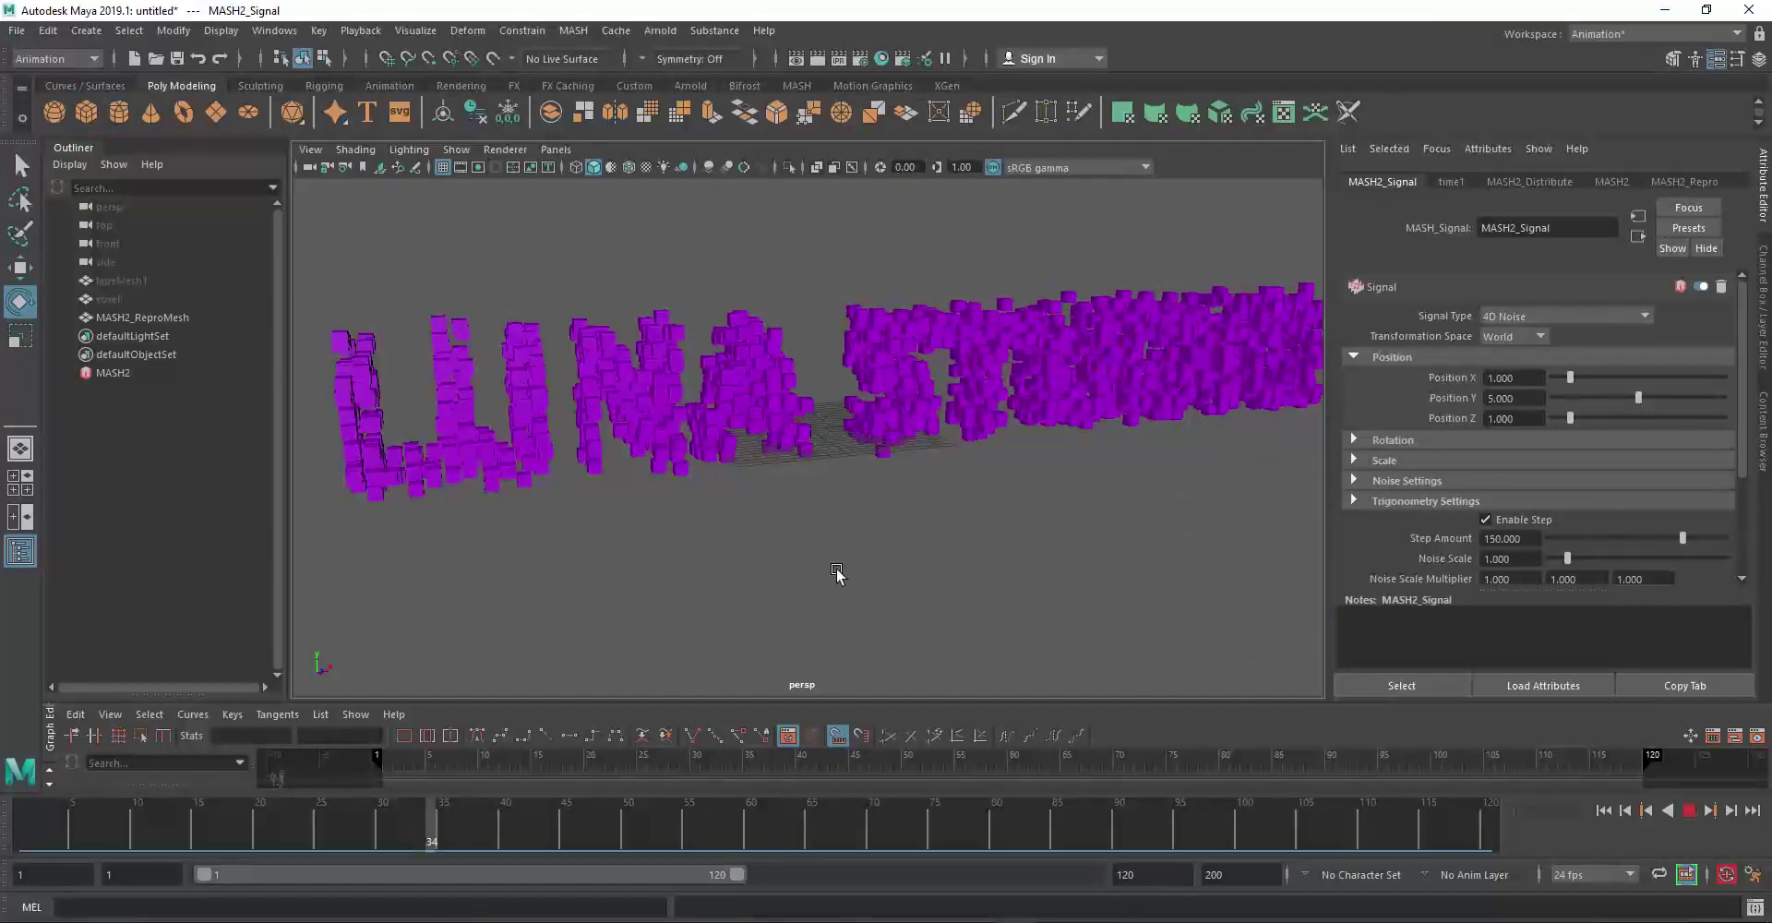
{"action": "mouse_move", "coordinate": [762, 579]}
{"action": "left_mouse_down", "text": "alt"}
{"action": "mouse_move", "coordinate": [763, 541]}
{"action": "mouse_move", "coordinate": [862, 573]}
{"action": "mouse_move", "coordinate": [819, 541]}
{"action": "mouse_move", "coordinate": [791, 566]}
{"action": "mouse_move", "coordinate": [870, 580]}
{"action": "left_mouse_up", "text": "alt"}
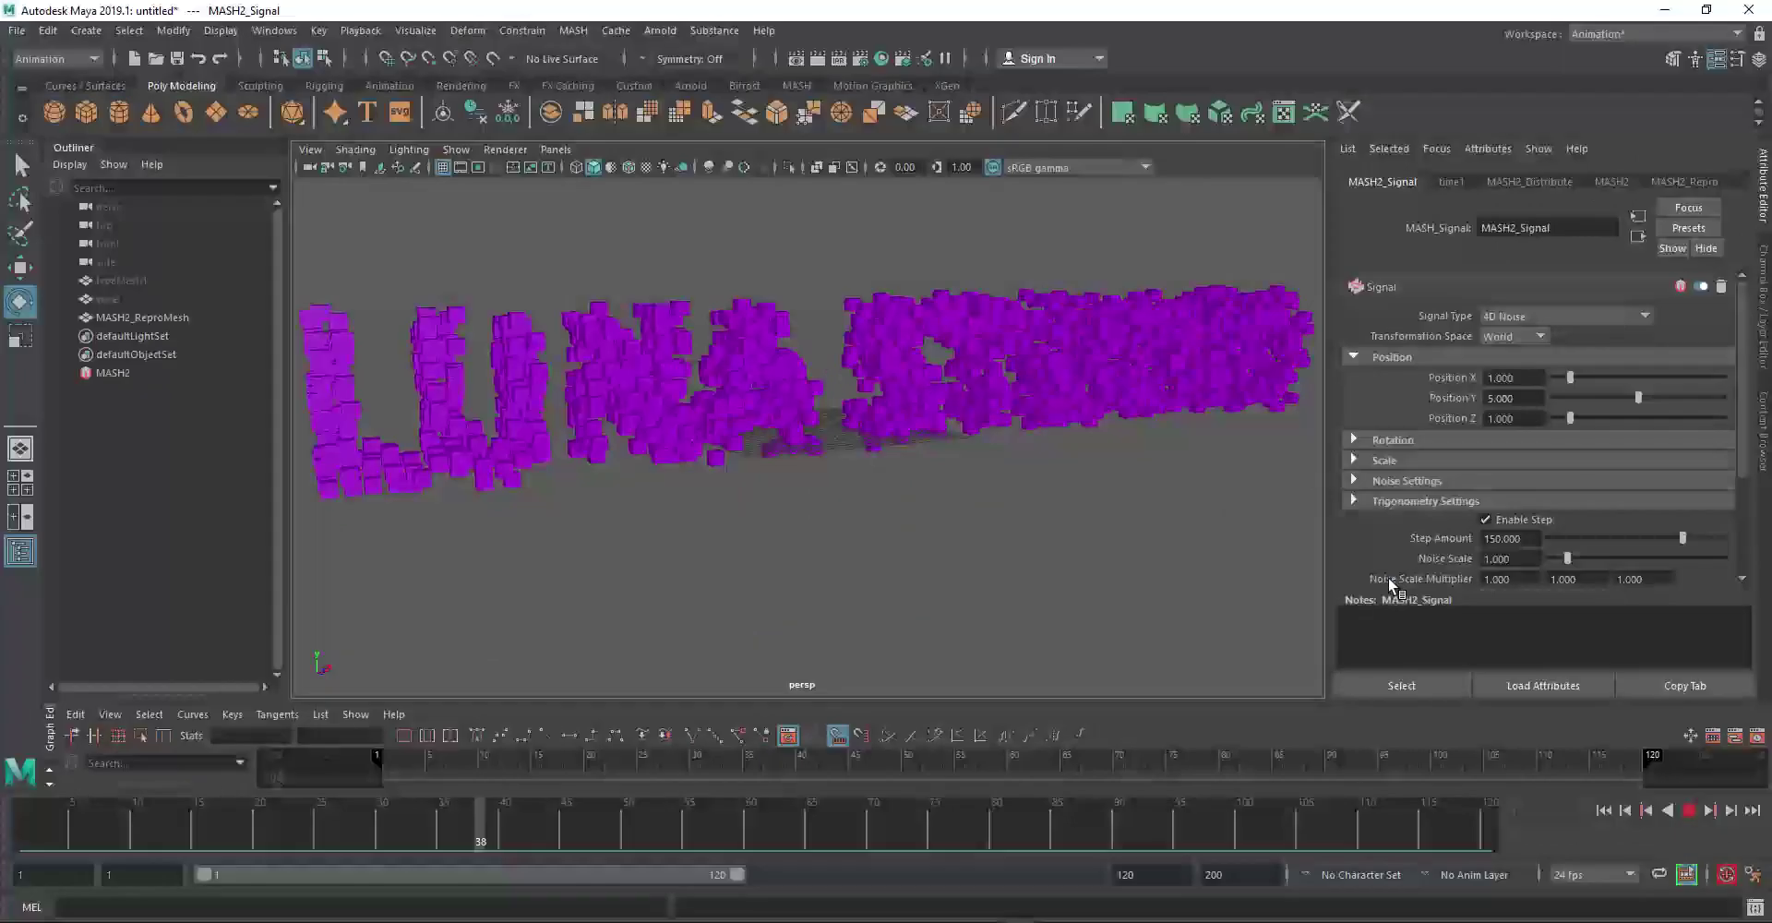
{"action": "left_click", "coordinate": [1688, 811]}
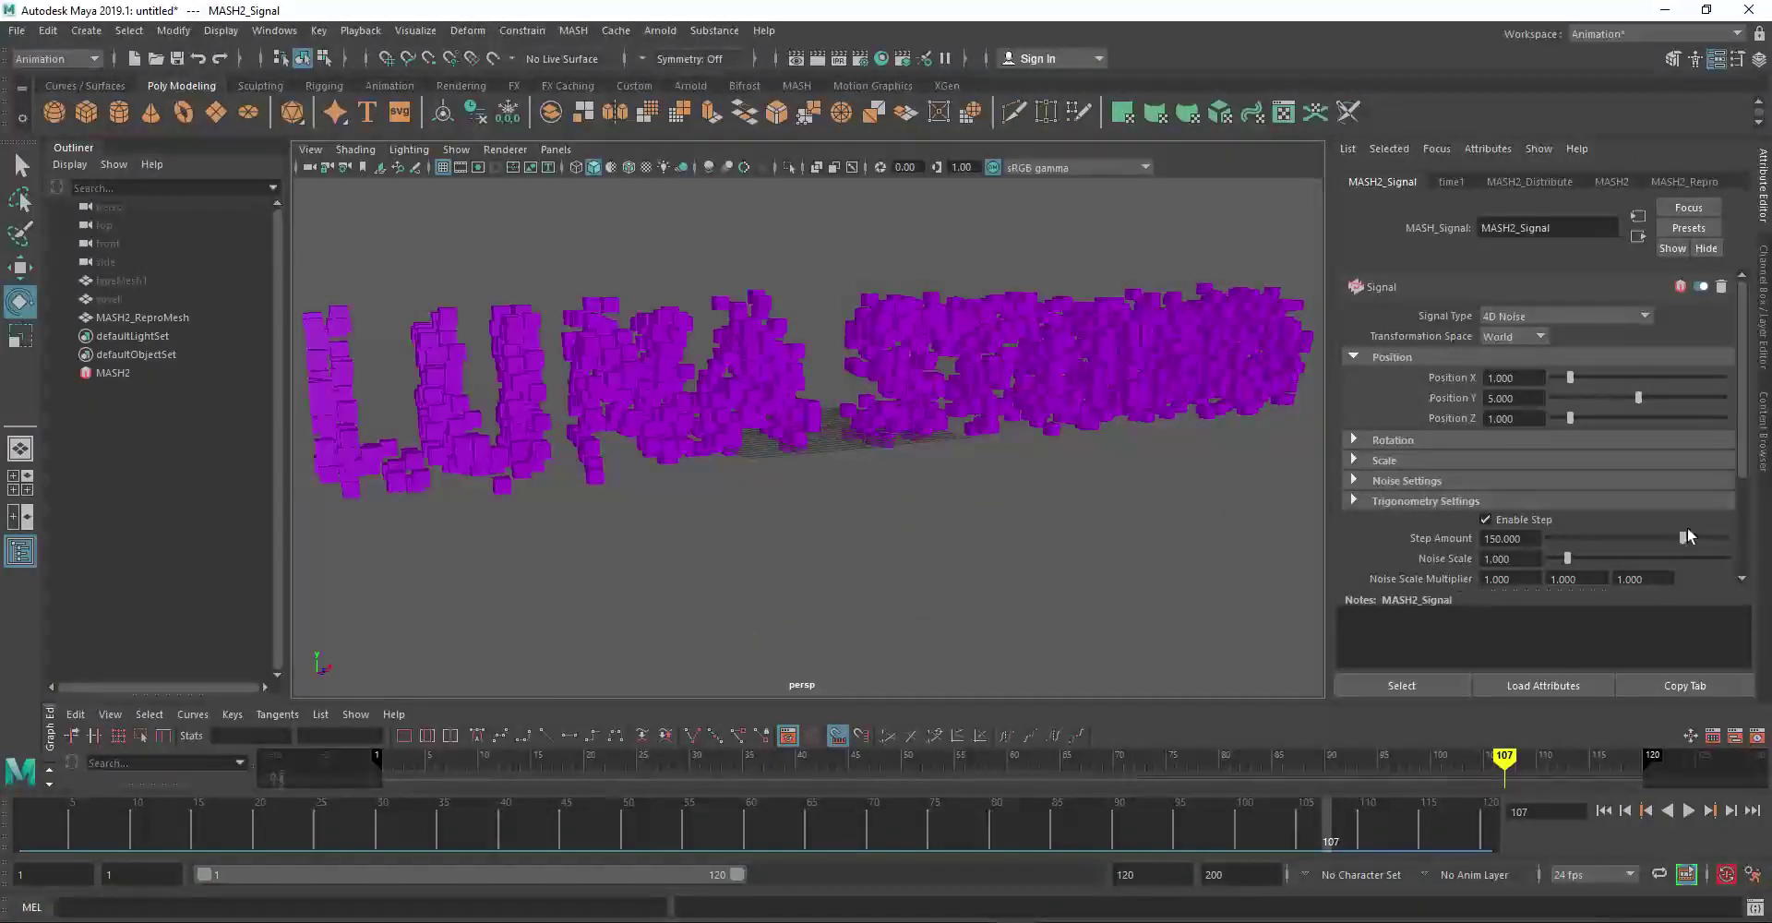
{"action": "left_click", "coordinate": [1696, 808]}
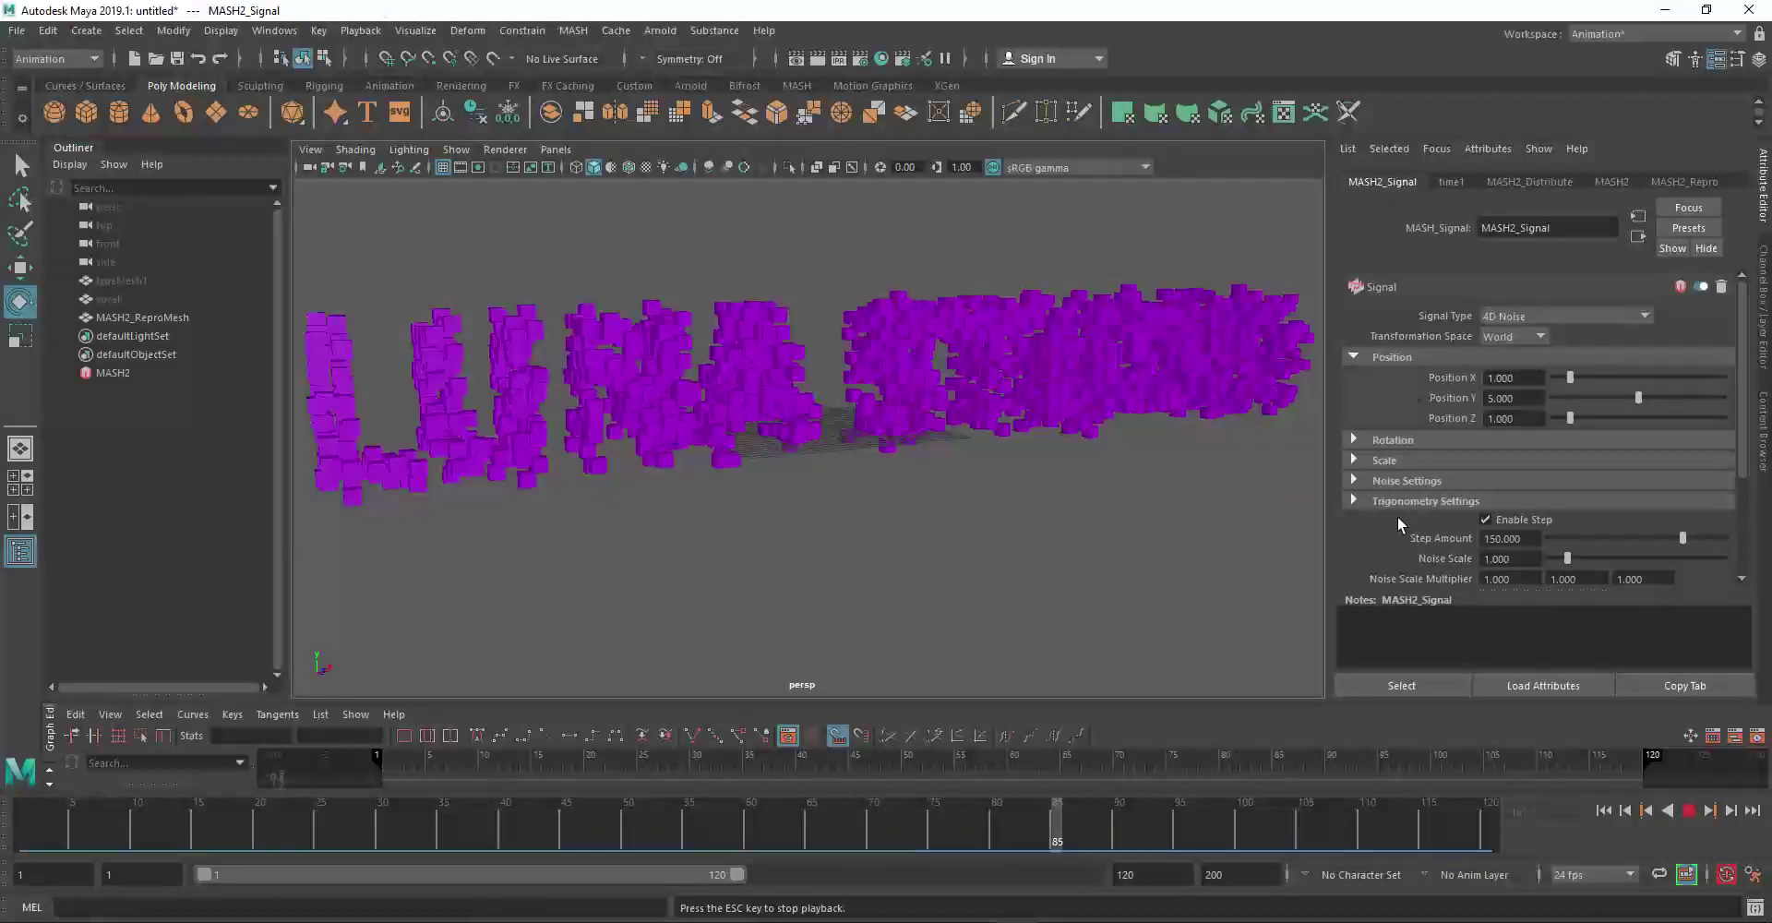
Lower the Signal's Step Amount to 71.579 and Noise Scale to 0.579
{"action": "mouse_move", "coordinate": [1682, 538]}
{"action": "left_mouse_down"}
{"action": "mouse_move", "coordinate": [1565, 558]}
{"action": "mouse_move", "coordinate": [1600, 566]}
{"action": "left_mouse_up"}
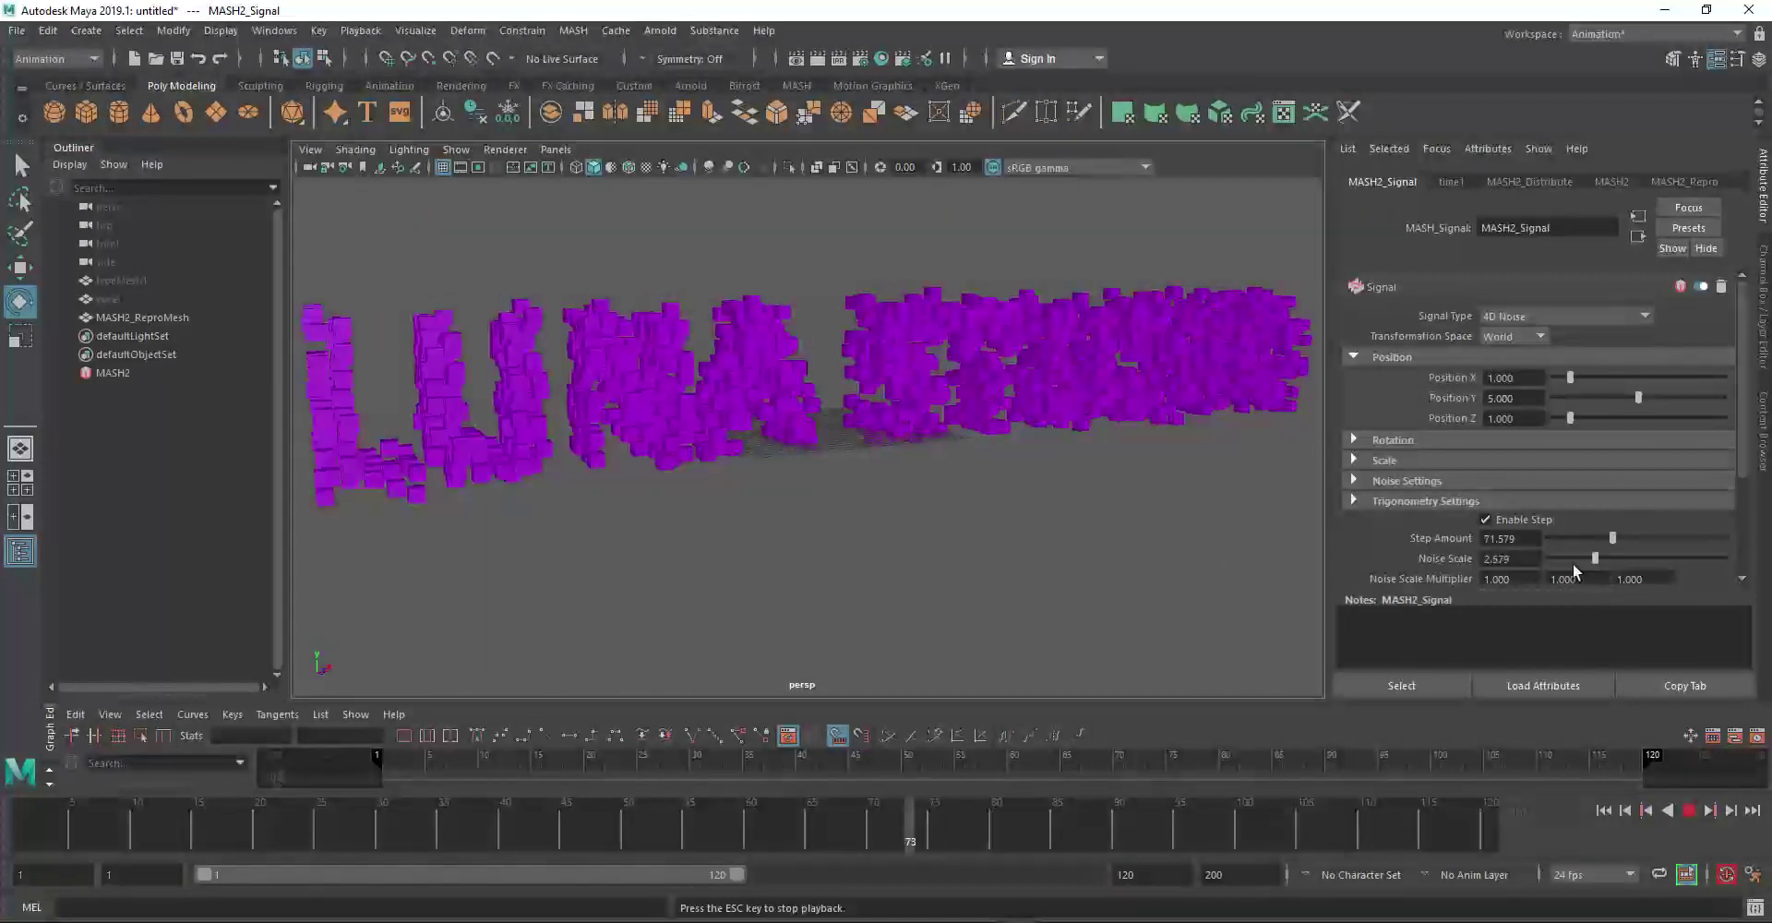
{"action": "left_click_drag", "start_coordinate": [1599, 566], "coordinate": [1560, 569]}
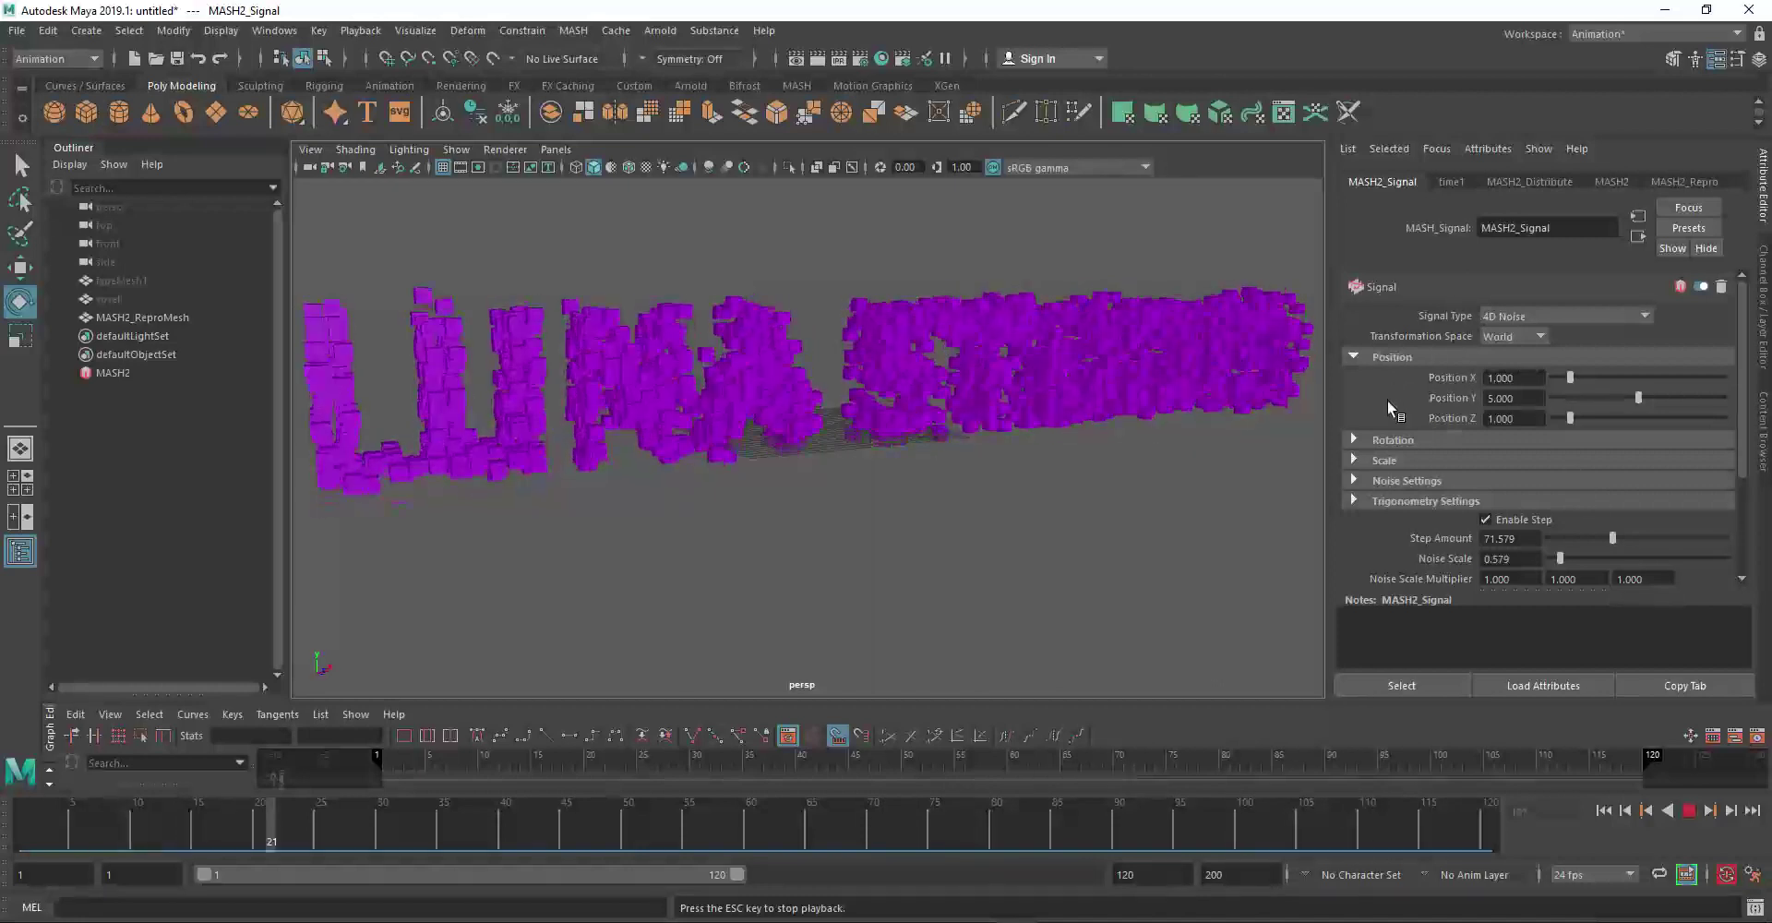
{"action": "scroll", "coordinate": [1378, 522], "scroll_direction": "down", "scroll_amount": 3}
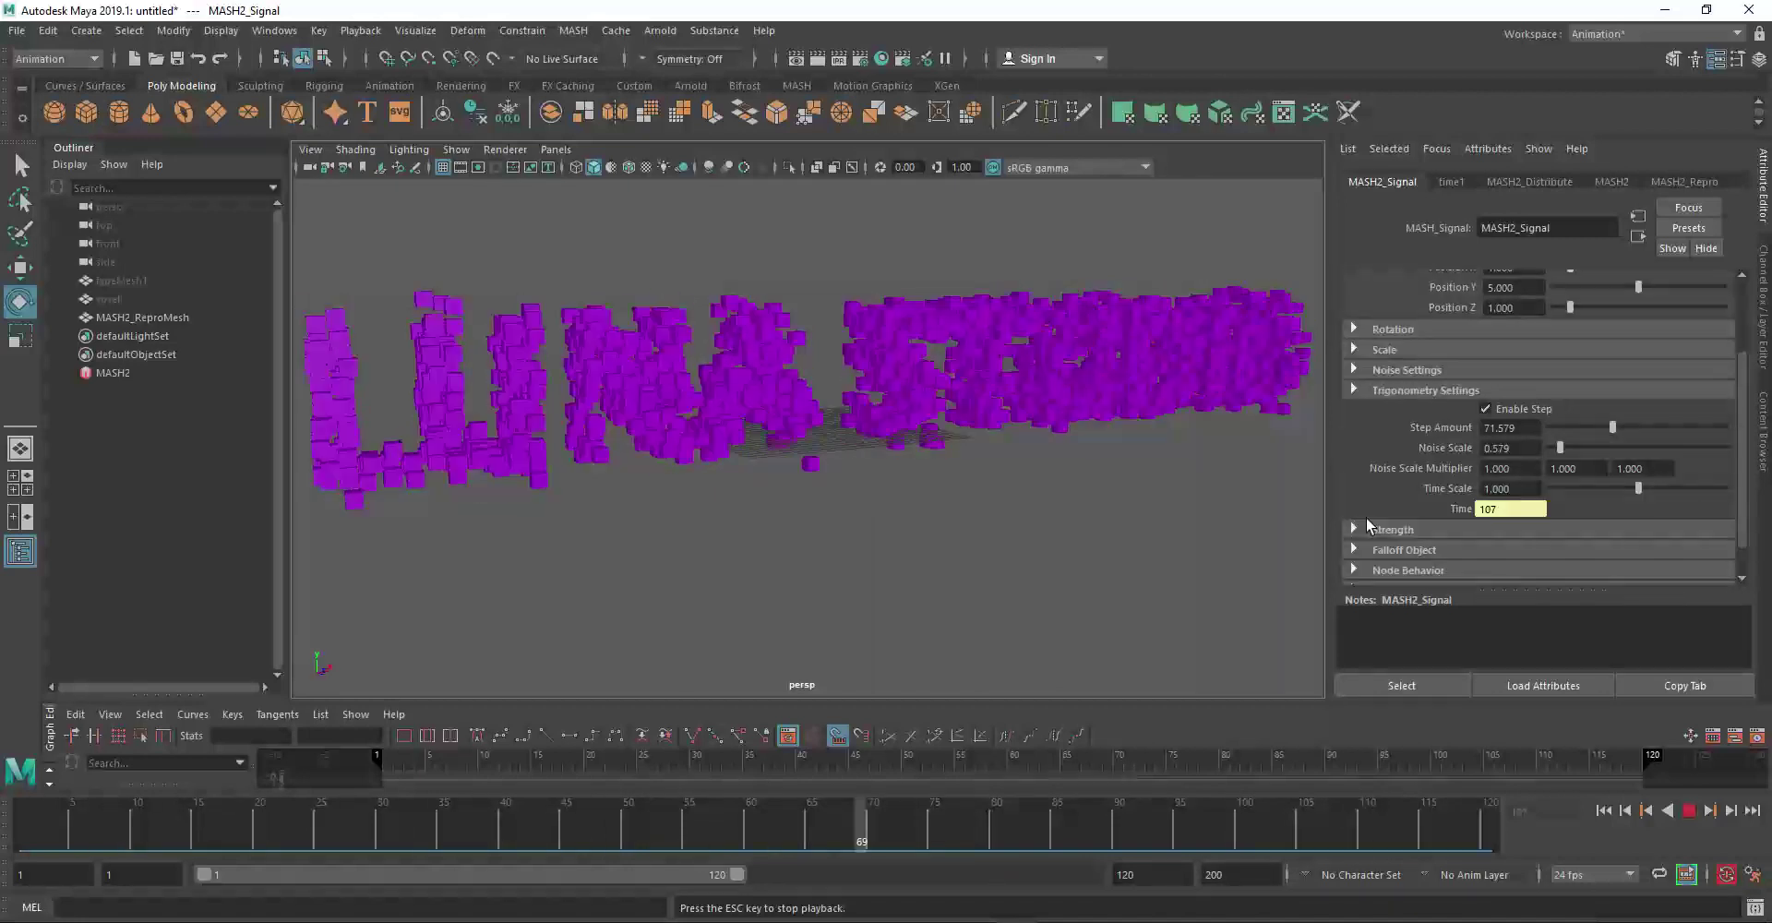
{"action": "scroll", "coordinate": [1379, 520], "scroll_direction": "down", "scroll_amount": 1}
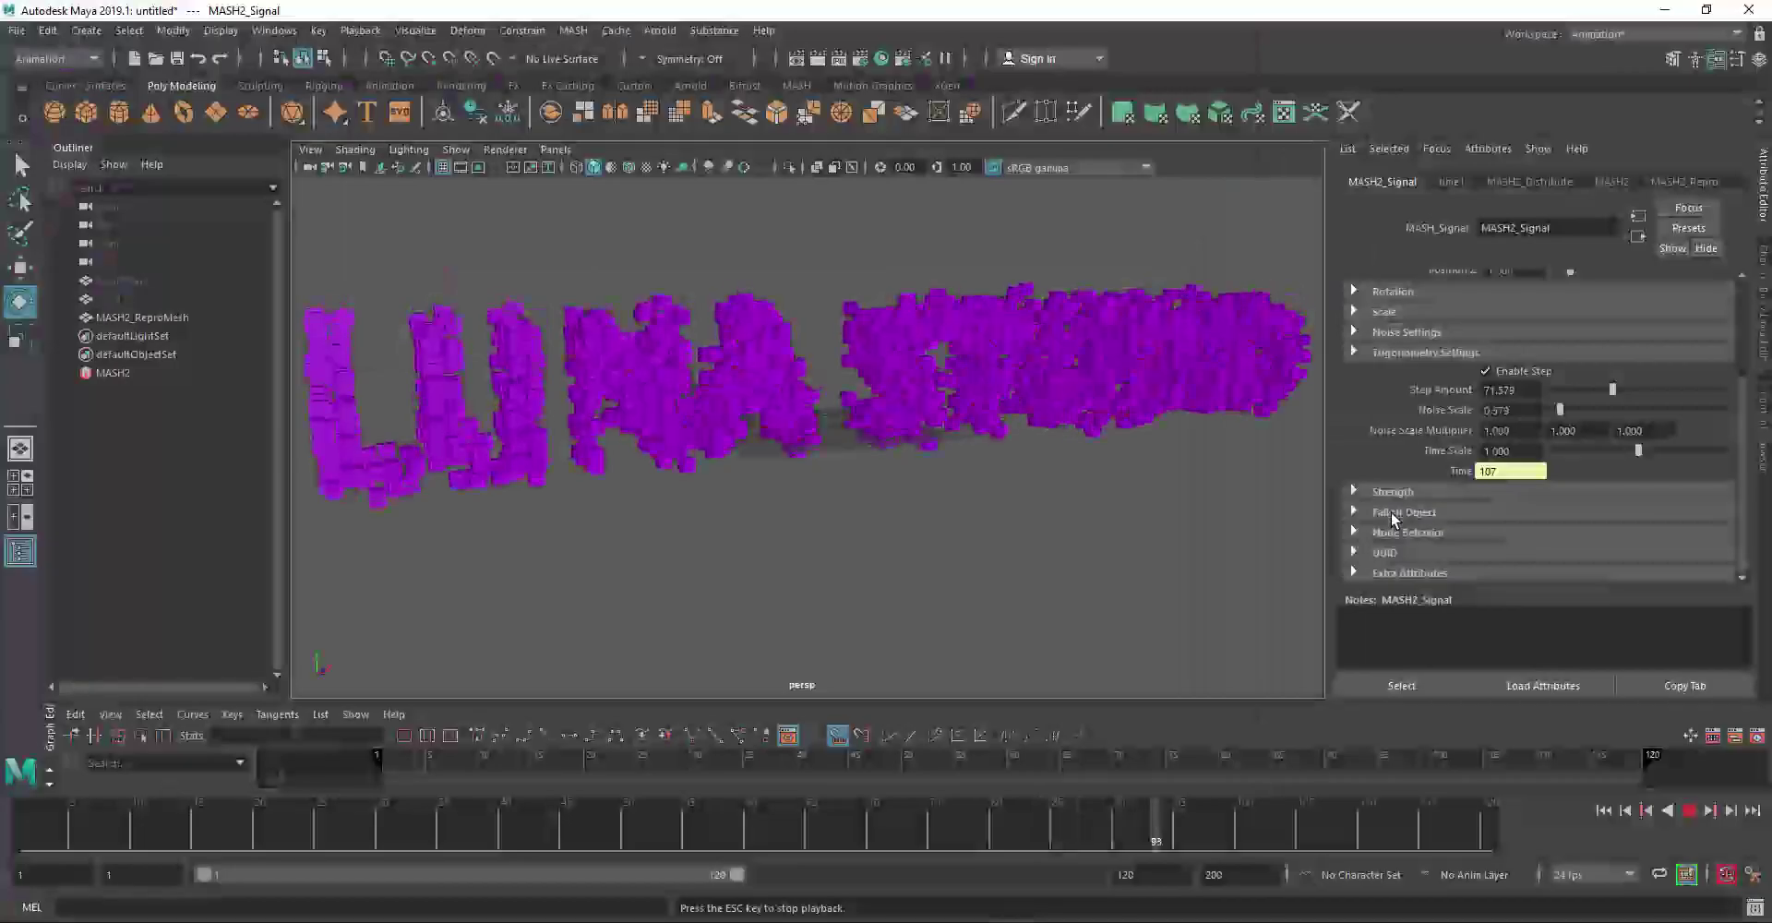
Create a new sphere falloff, Falloff_MASH2_Signal, under the Signal's Falloff Object
{"action": "left_click", "coordinate": [1392, 513]}
{"action": "scroll", "coordinate": [1397, 535], "scroll_direction": "down", "scroll_amount": 2}
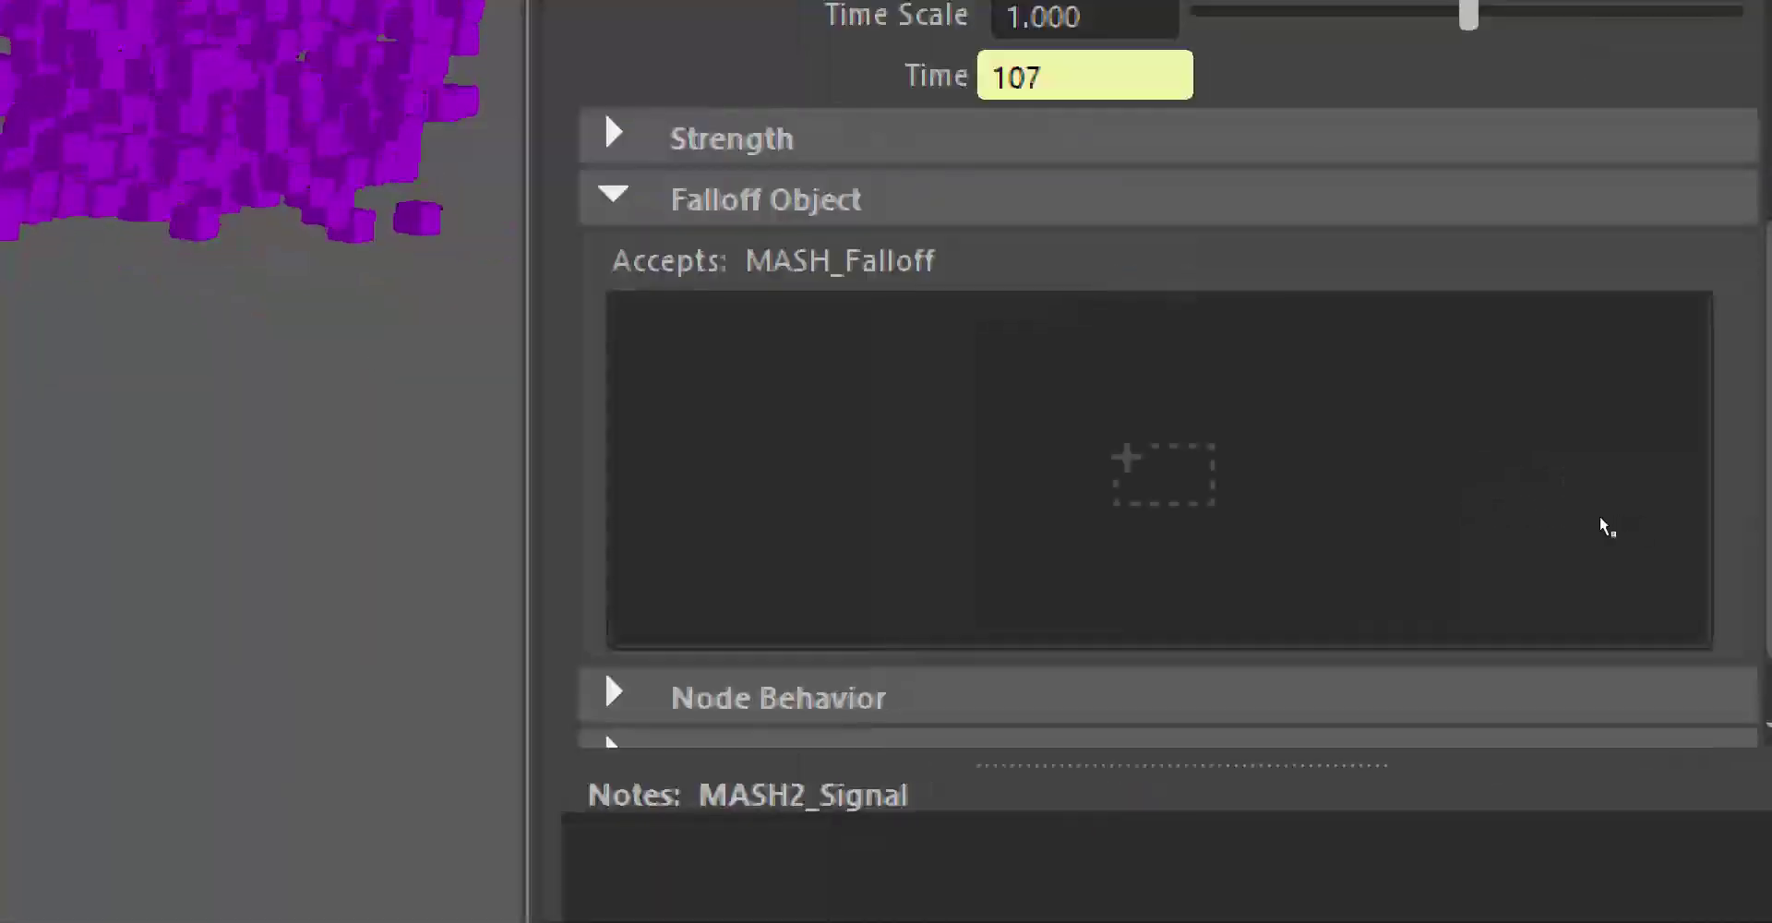
{"action": "right_click", "coordinate": [1529, 496]}
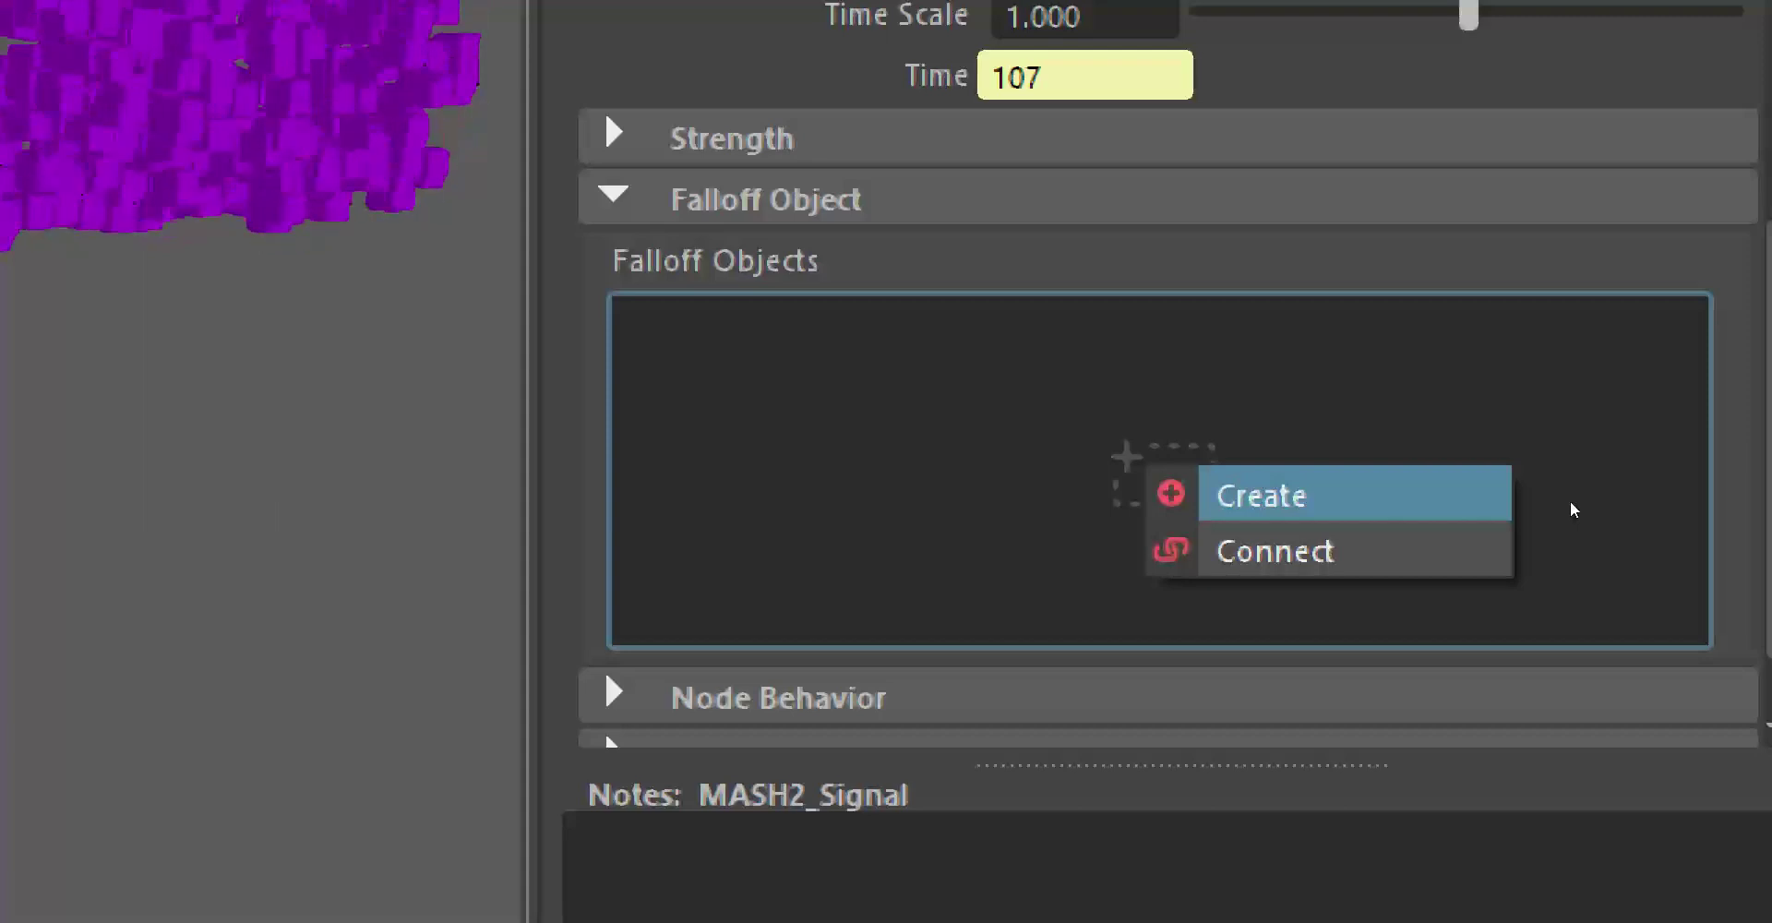
{"action": "left_click", "coordinate": [1570, 502]}
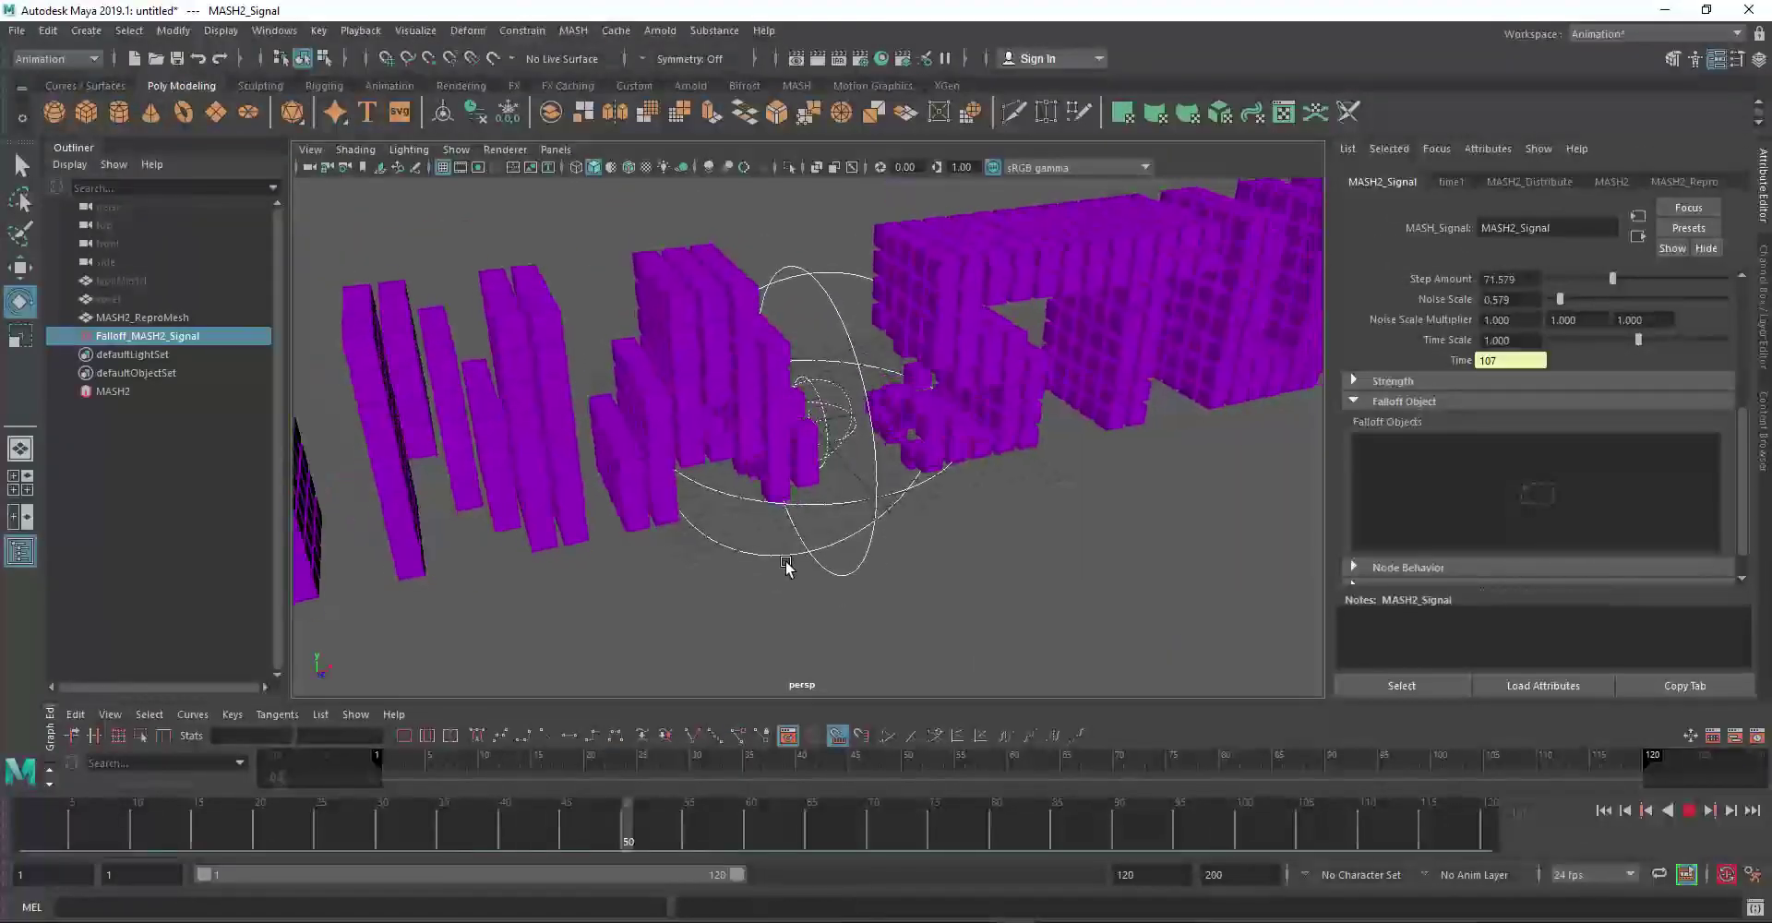
Orbit around the voxel letters to inspect the falloff sphere
{"action": "left_click_drag", "start_coordinate": [787, 561], "coordinate": [716, 562], "text": "alt"}
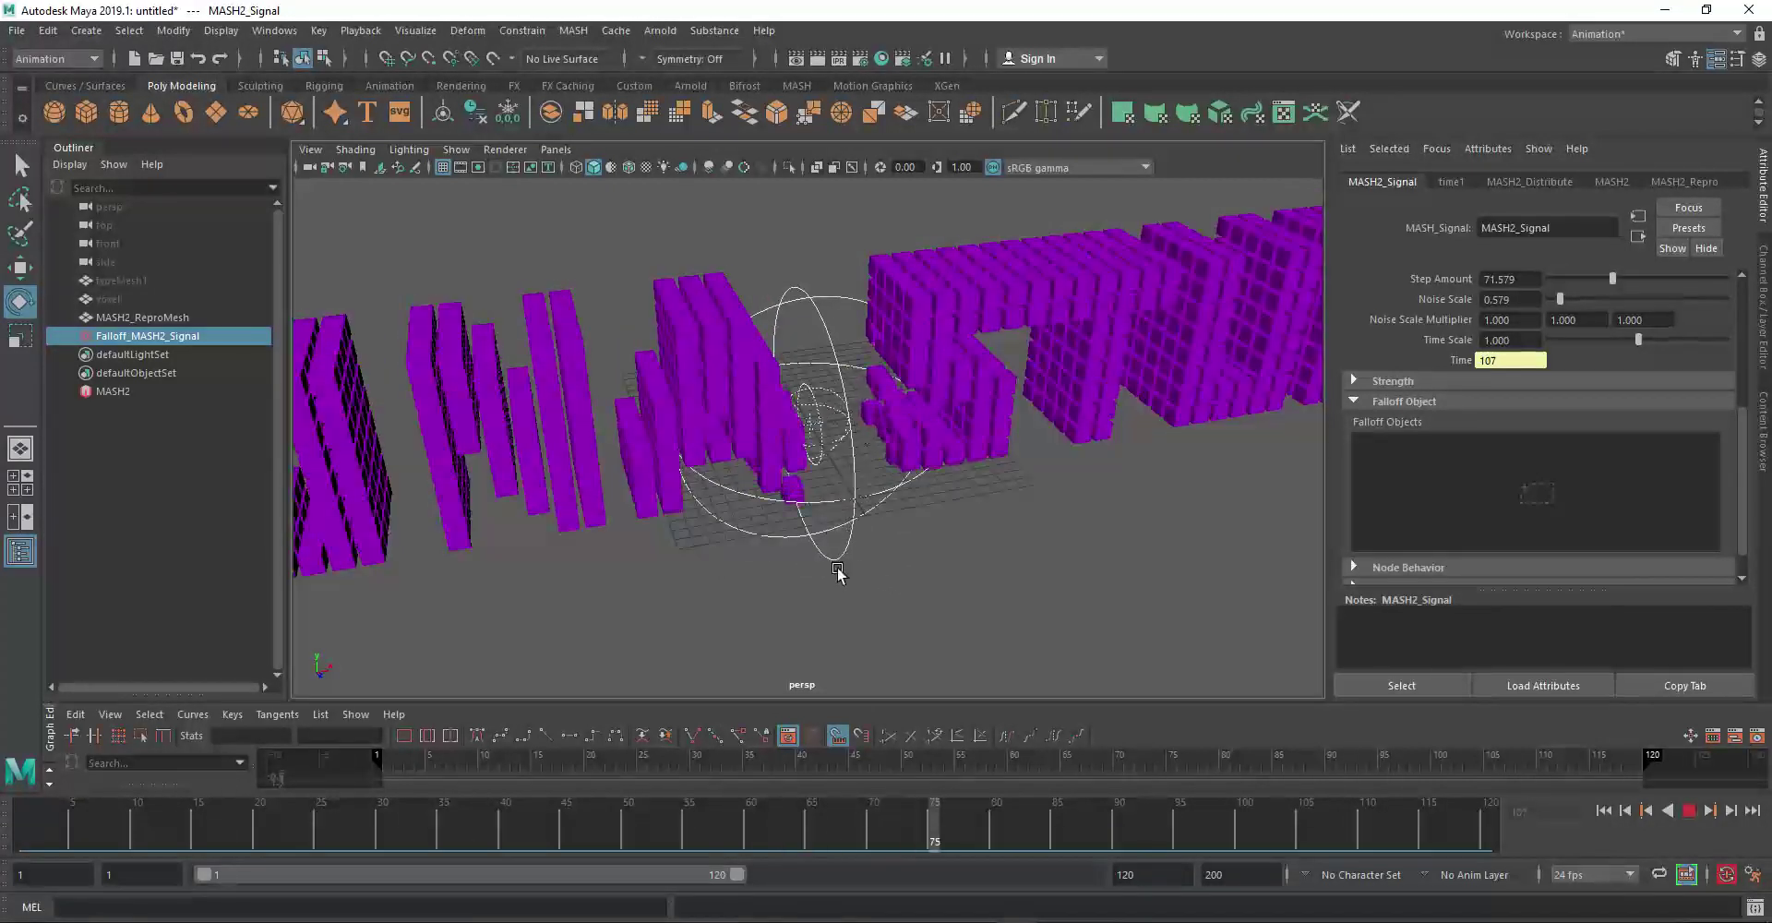
{"action": "mouse_move", "coordinate": [838, 572]}
{"action": "left_mouse_down", "text": "alt"}
{"action": "mouse_move", "coordinate": [893, 574]}
{"action": "mouse_move", "coordinate": [878, 542]}
{"action": "mouse_move", "coordinate": [985, 519]}
{"action": "mouse_move", "coordinate": [933, 577]}
{"action": "mouse_move", "coordinate": [882, 427]}
{"action": "left_mouse_up", "text": "alt"}
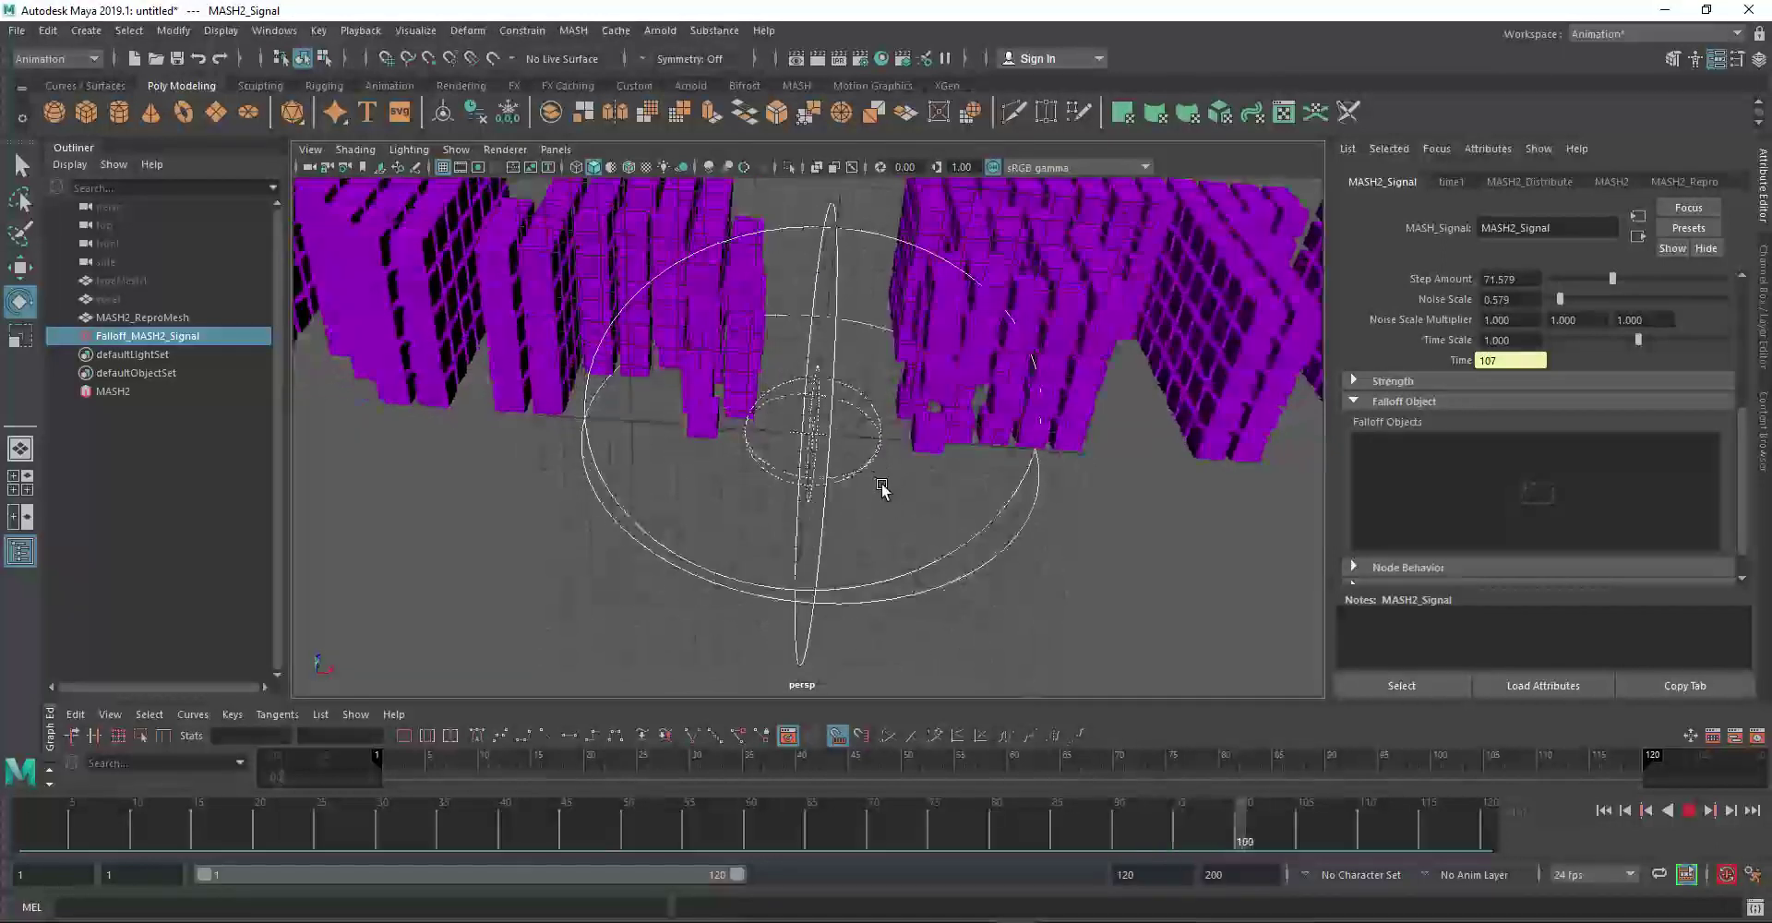
{"action": "left_click_drag", "start_coordinate": [882, 486], "coordinate": [903, 589], "text": "alt"}
{"action": "mouse_move", "coordinate": [950, 646]}
{"action": "left_mouse_down", "text": "alt"}
{"action": "mouse_move", "coordinate": [873, 557]}
{"action": "mouse_move", "coordinate": [844, 563]}
{"action": "mouse_move", "coordinate": [859, 559]}
{"action": "left_mouse_up", "text": "alt"}
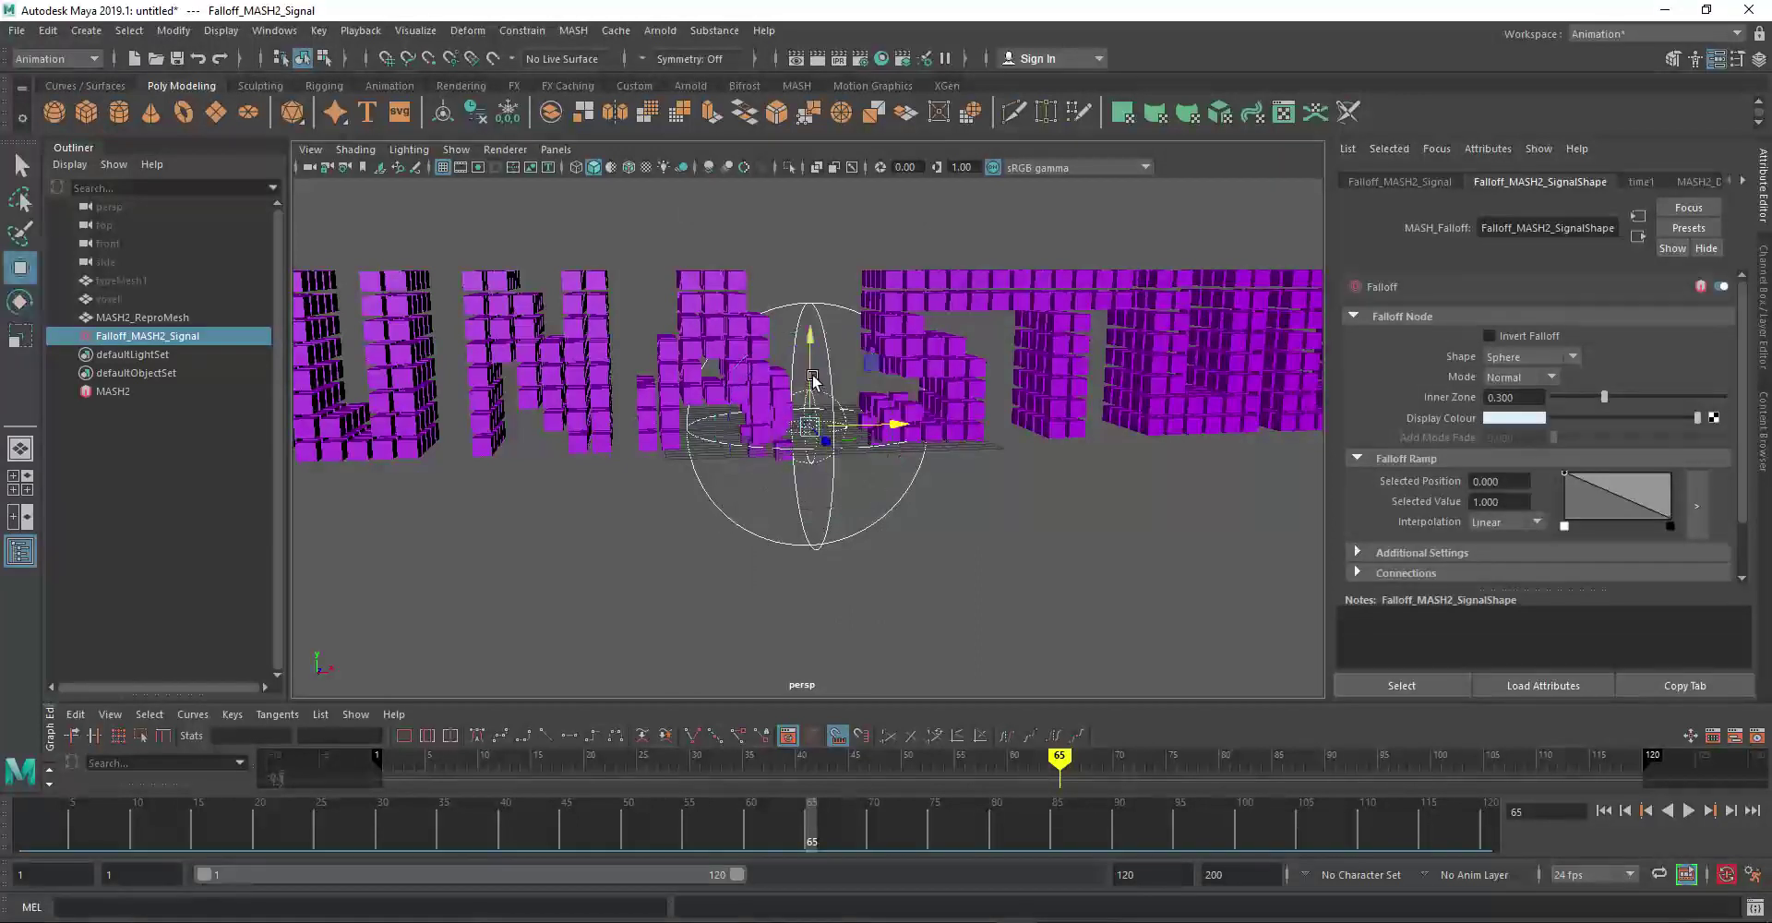
Raise the falloff sphere over the letters, turn on Invert Falloff, and slide it along the text
{"action": "mouse_move", "coordinate": [812, 379]}
{"action": "left_mouse_down"}
{"action": "mouse_move", "coordinate": [804, 334]}
{"action": "mouse_move", "coordinate": [881, 323]}
{"action": "mouse_move", "coordinate": [865, 348]}
{"action": "left_mouse_up"}
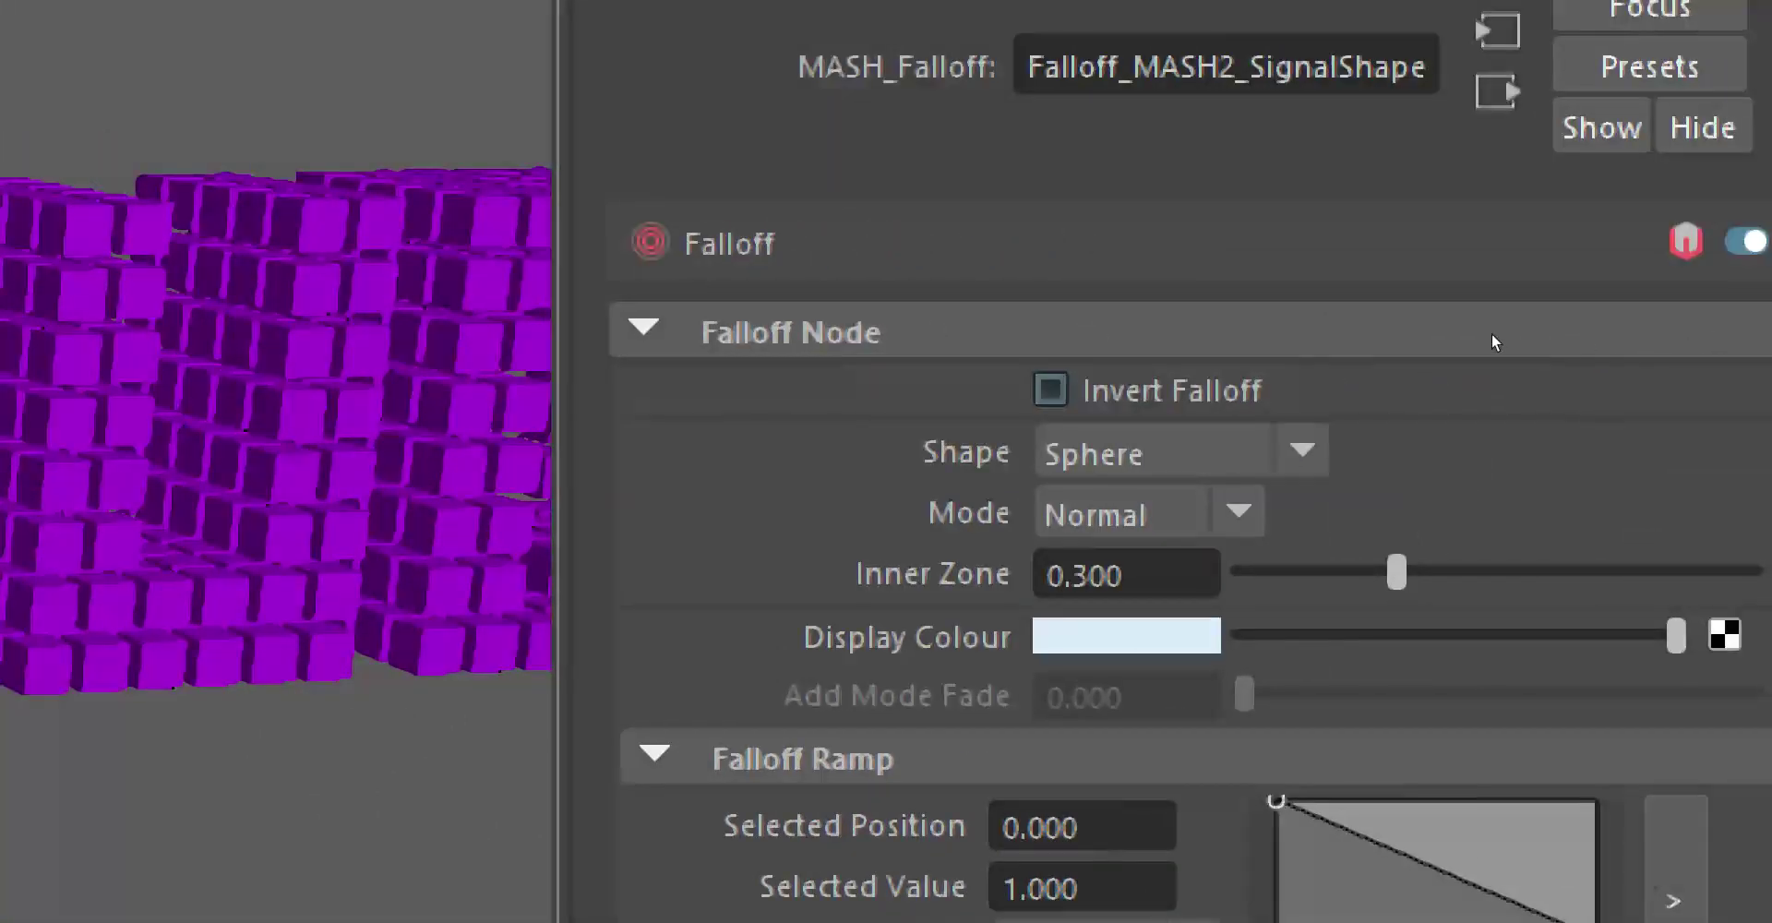
{"action": "left_click", "coordinate": [1050, 389]}
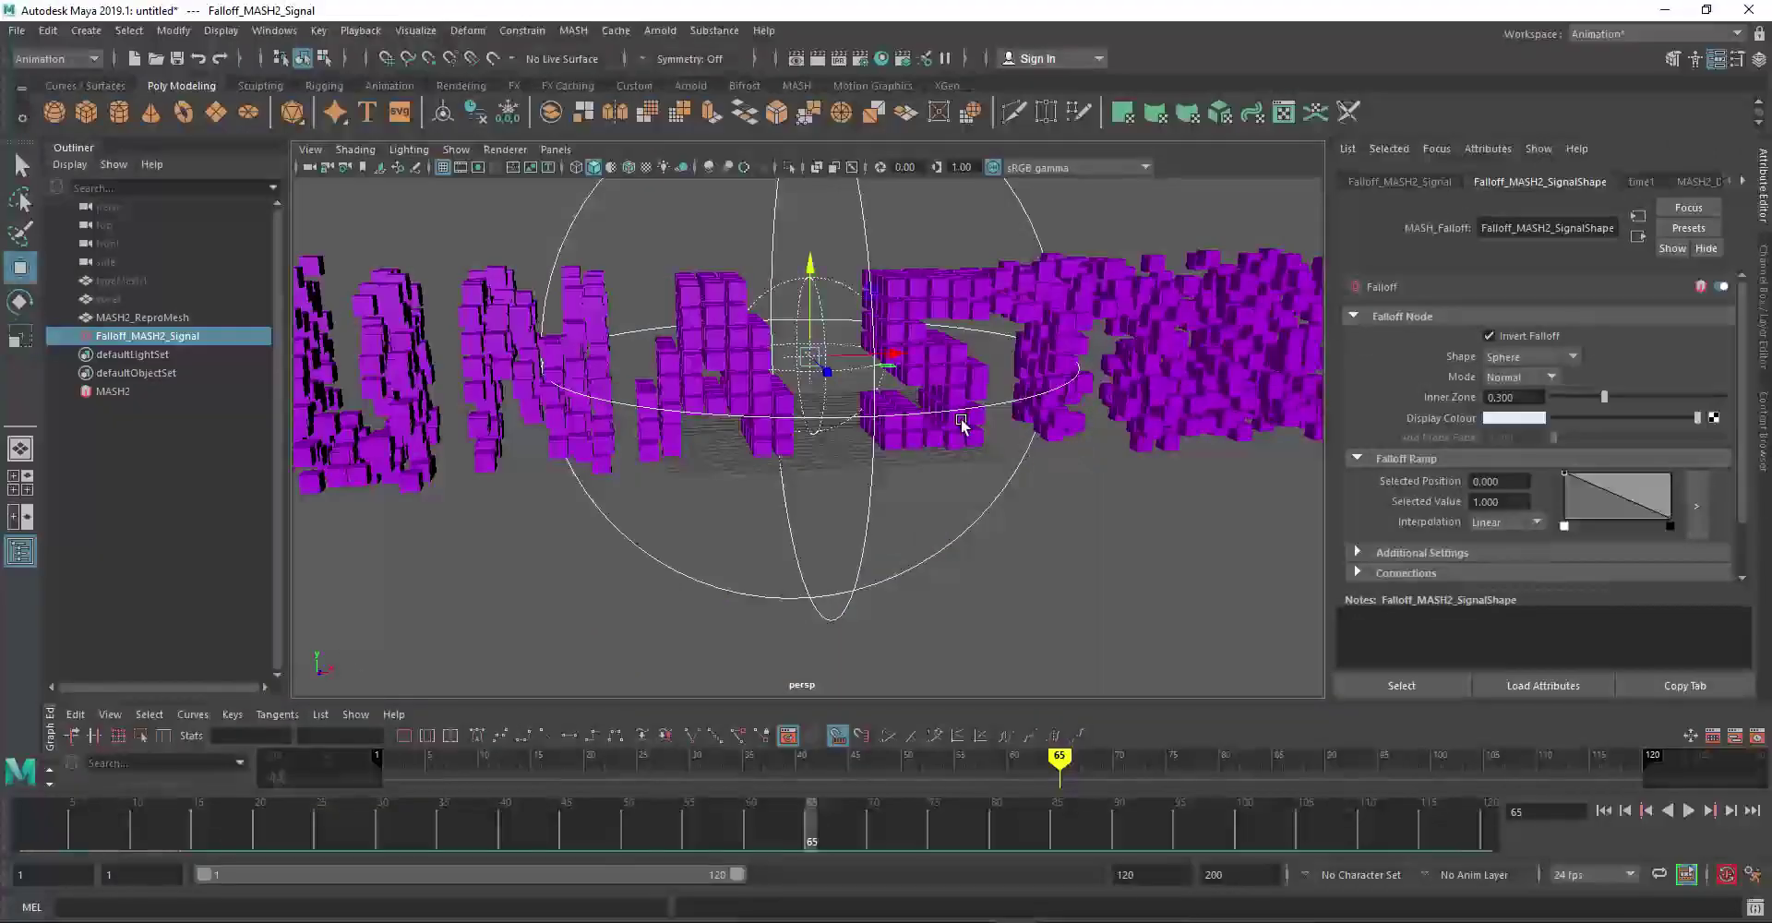
{"action": "left_click_drag", "start_coordinate": [866, 369], "coordinate": [950, 361]}
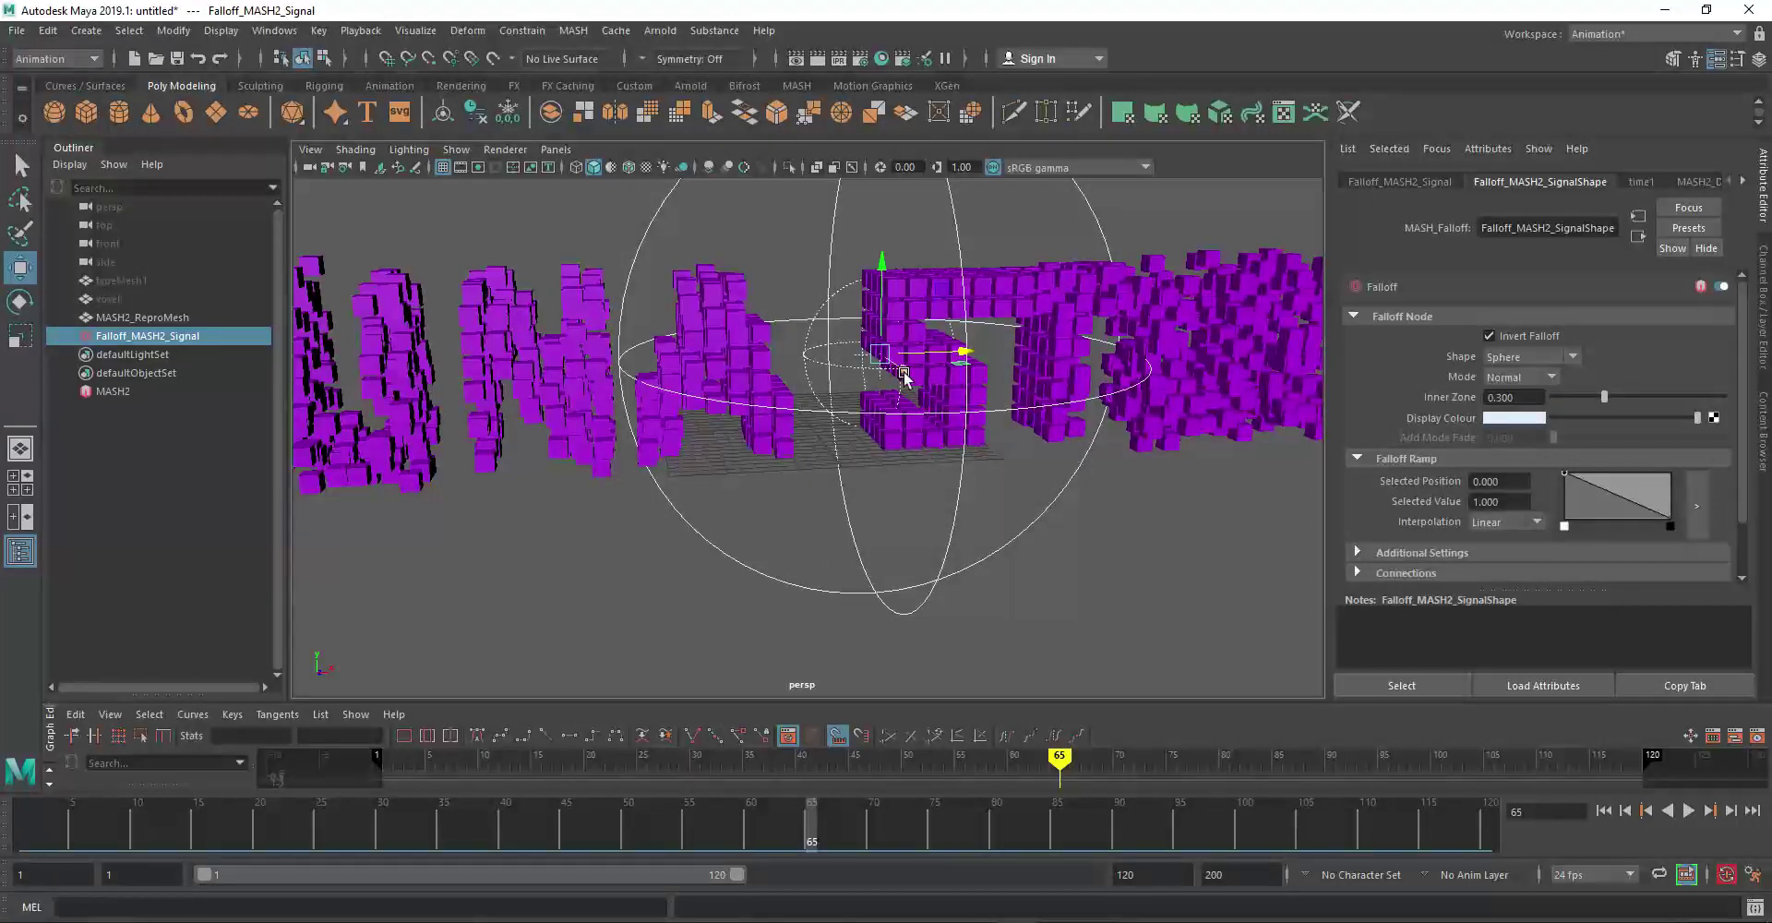
{"action": "mouse_move", "coordinate": [946, 352]}
{"action": "left_mouse_down"}
{"action": "mouse_move", "coordinate": [673, 364]}
{"action": "mouse_move", "coordinate": [980, 347]}
{"action": "mouse_move", "coordinate": [752, 357]}
{"action": "left_mouse_up"}
Move the falloff sphere far to the left of the LUNA STUDIO text
{"action": "scroll", "coordinate": [752, 356], "scroll_direction": "down", "scroll_amount": 5}
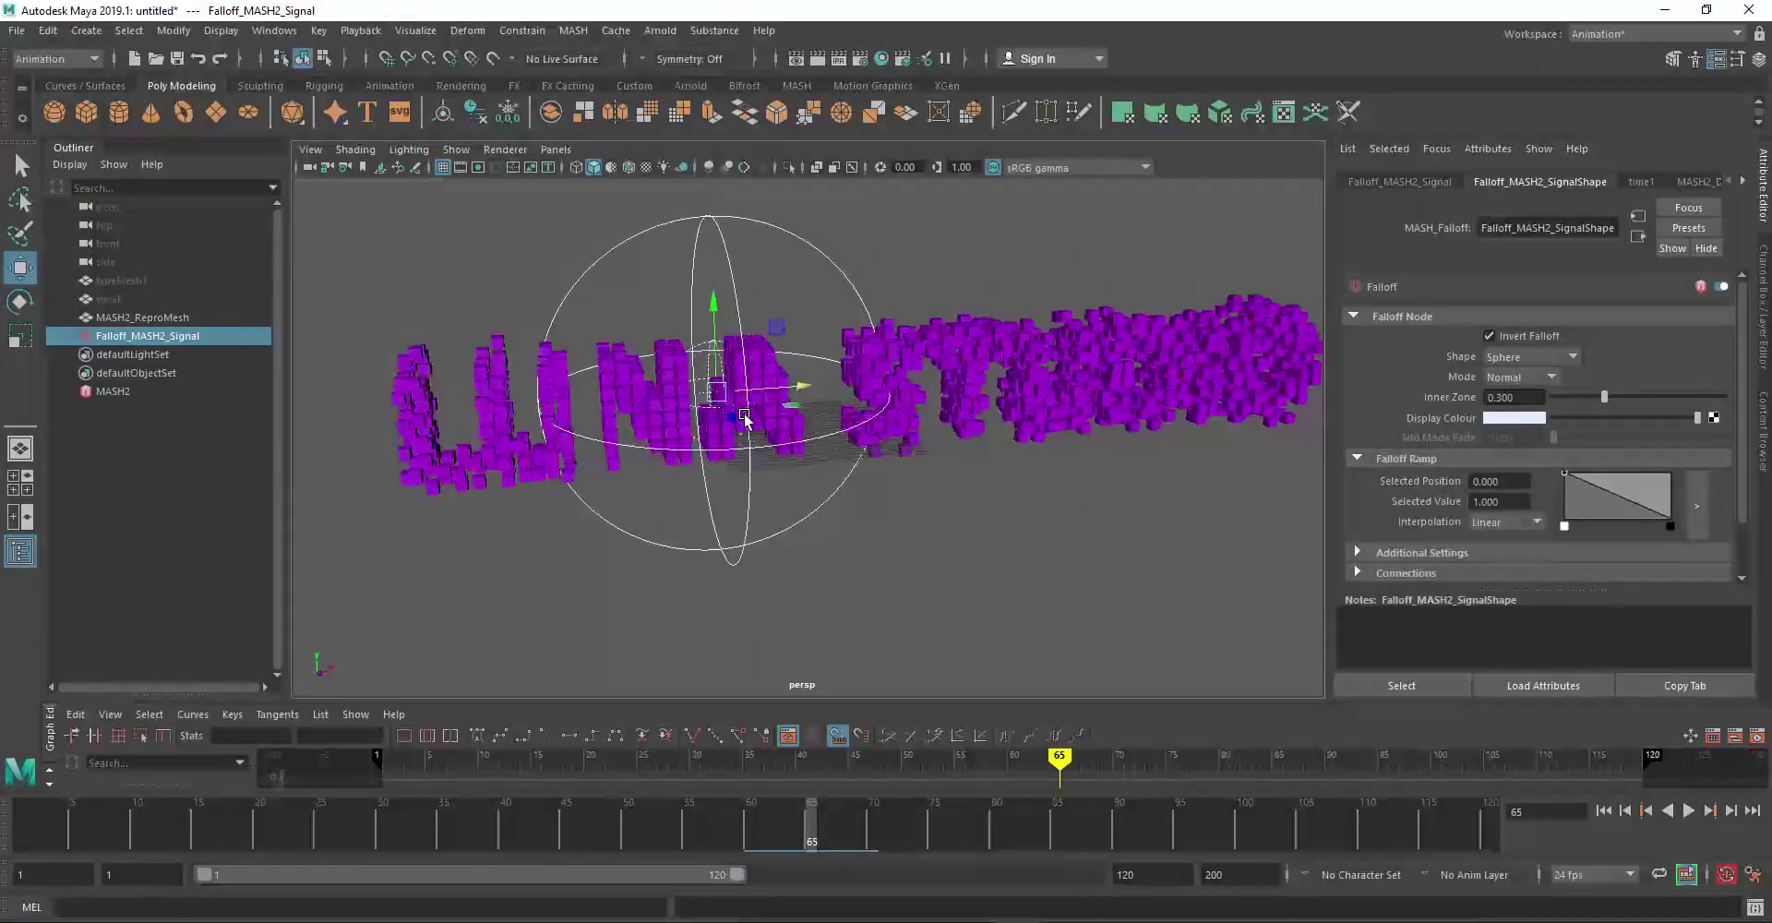
{"action": "mouse_move", "coordinate": [775, 395]}
{"action": "middle_mouse_down", "text": "alt"}
{"action": "mouse_move", "coordinate": [1240, 340]}
{"action": "mouse_move", "coordinate": [1258, 364]}
{"action": "mouse_move", "coordinate": [969, 424]}
{"action": "middle_mouse_up", "text": "alt"}
{"action": "left_click_drag", "start_coordinate": [1037, 406], "coordinate": [418, 441]}
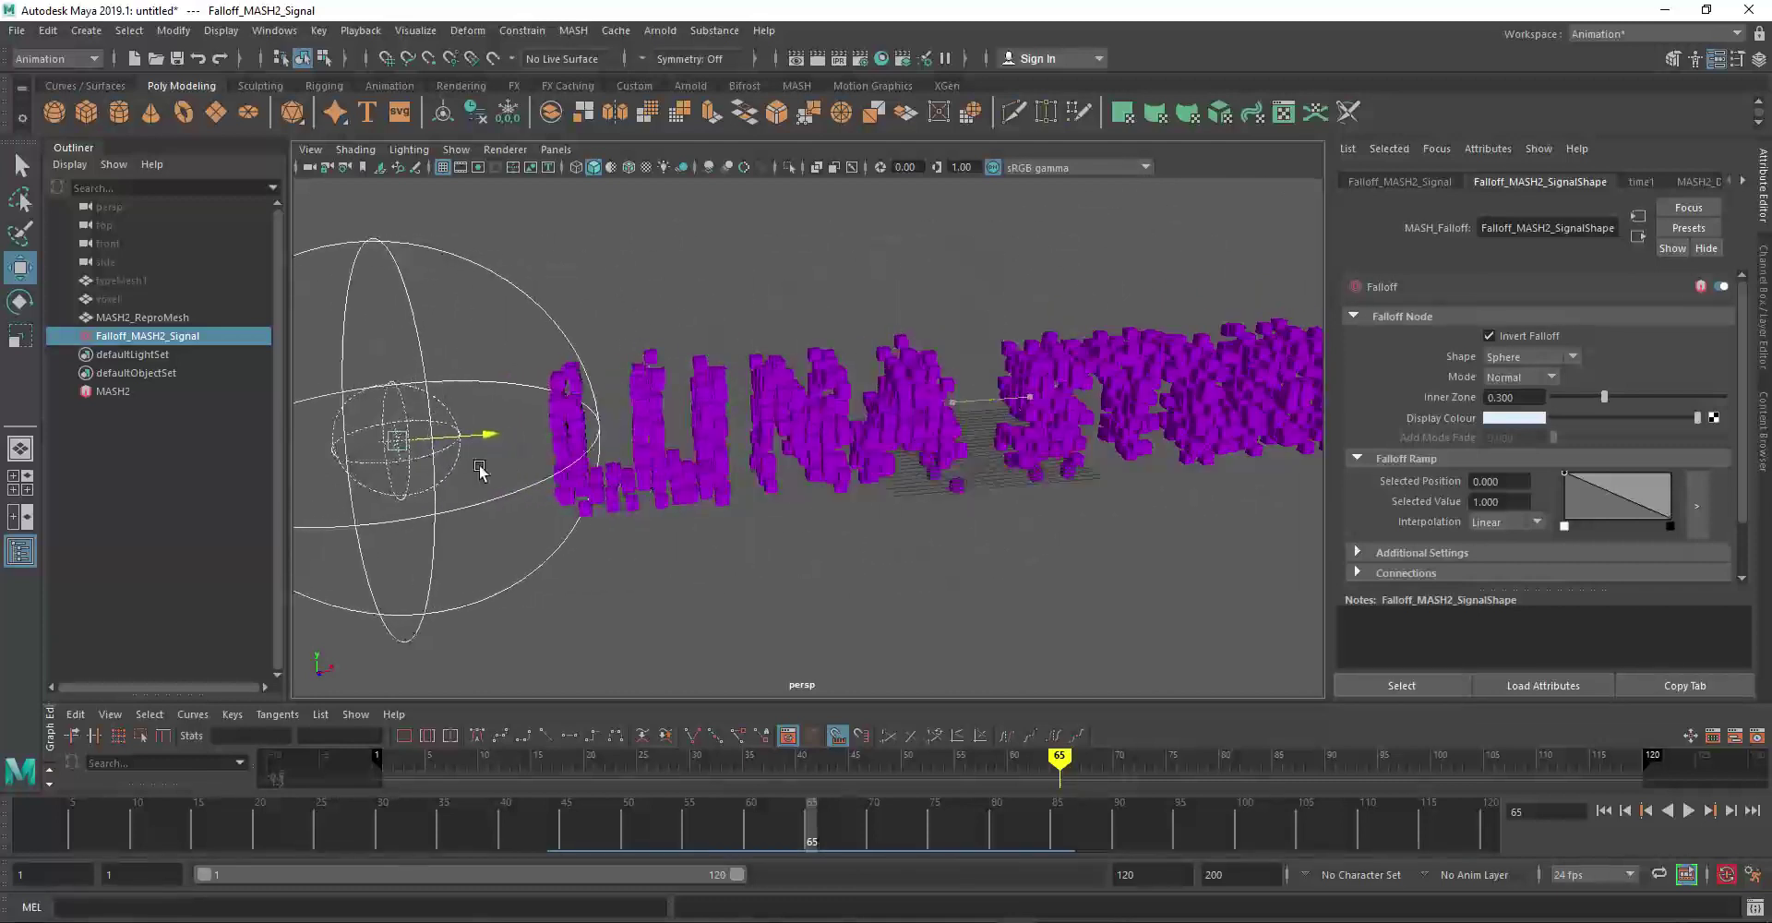
{"action": "mouse_move", "coordinate": [598, 539]}
{"action": "middle_mouse_down", "text": "alt"}
{"action": "mouse_move", "coordinate": [791, 483]}
{"action": "mouse_move", "coordinate": [730, 392]}
{"action": "middle_mouse_up", "text": "alt"}
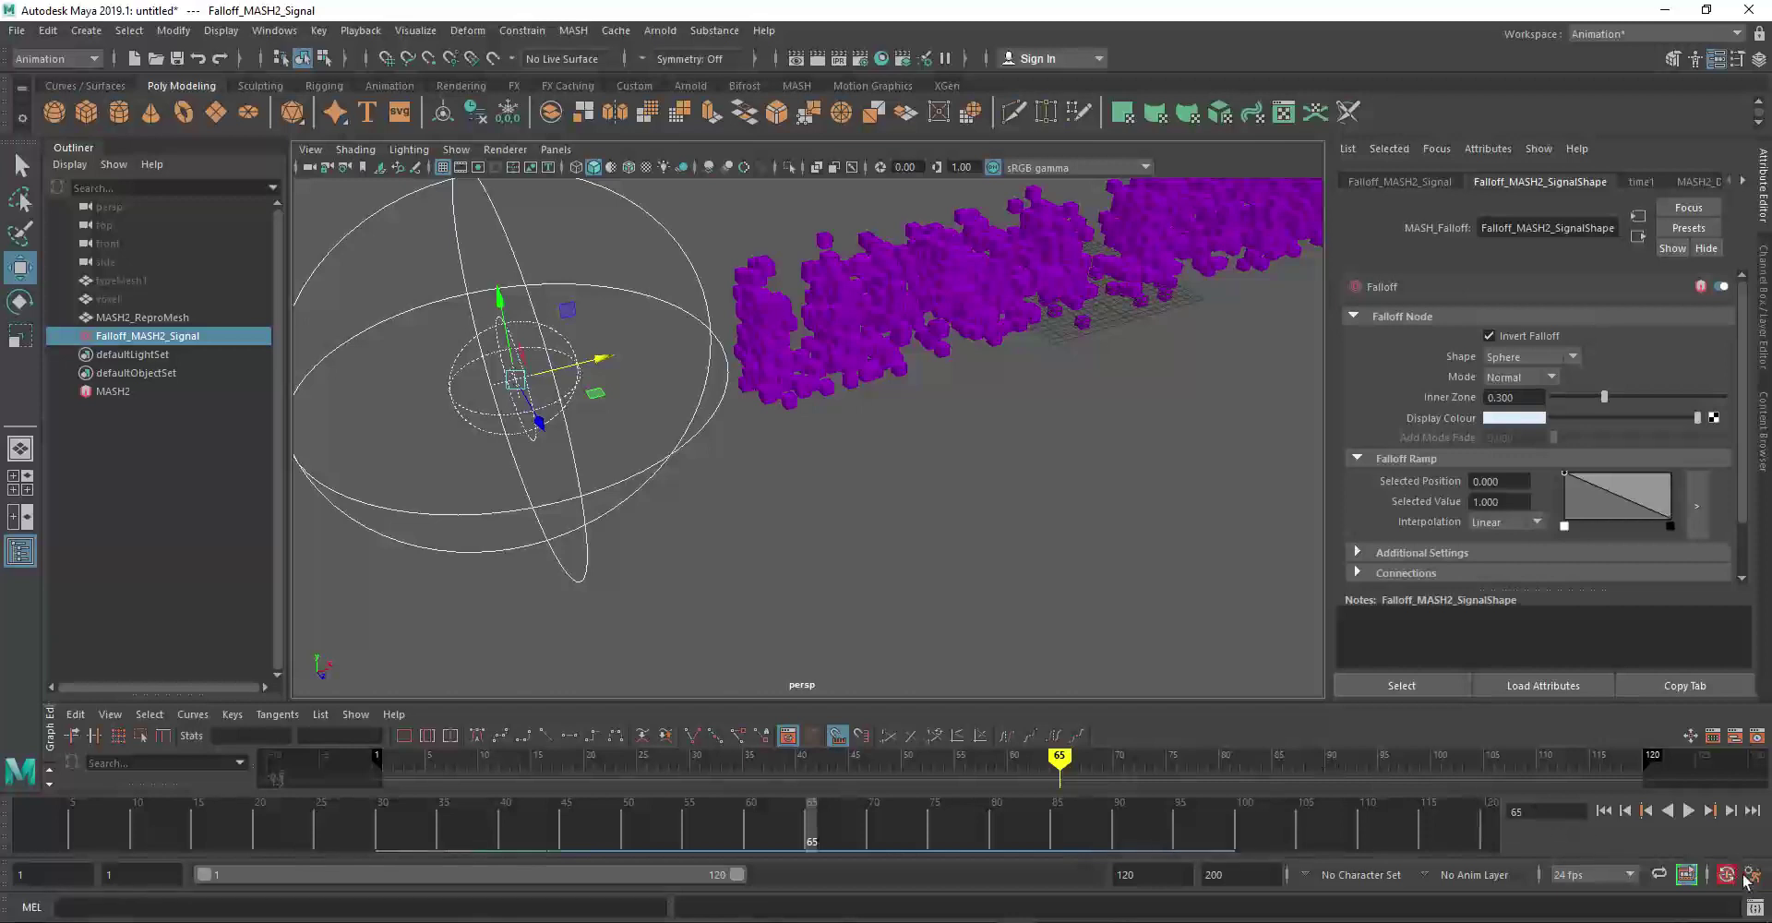
Save the Settings > Animation preferences, then scrub to frame 1 facing LUNA STUDIO
{"action": "left_click", "coordinate": [1758, 877]}
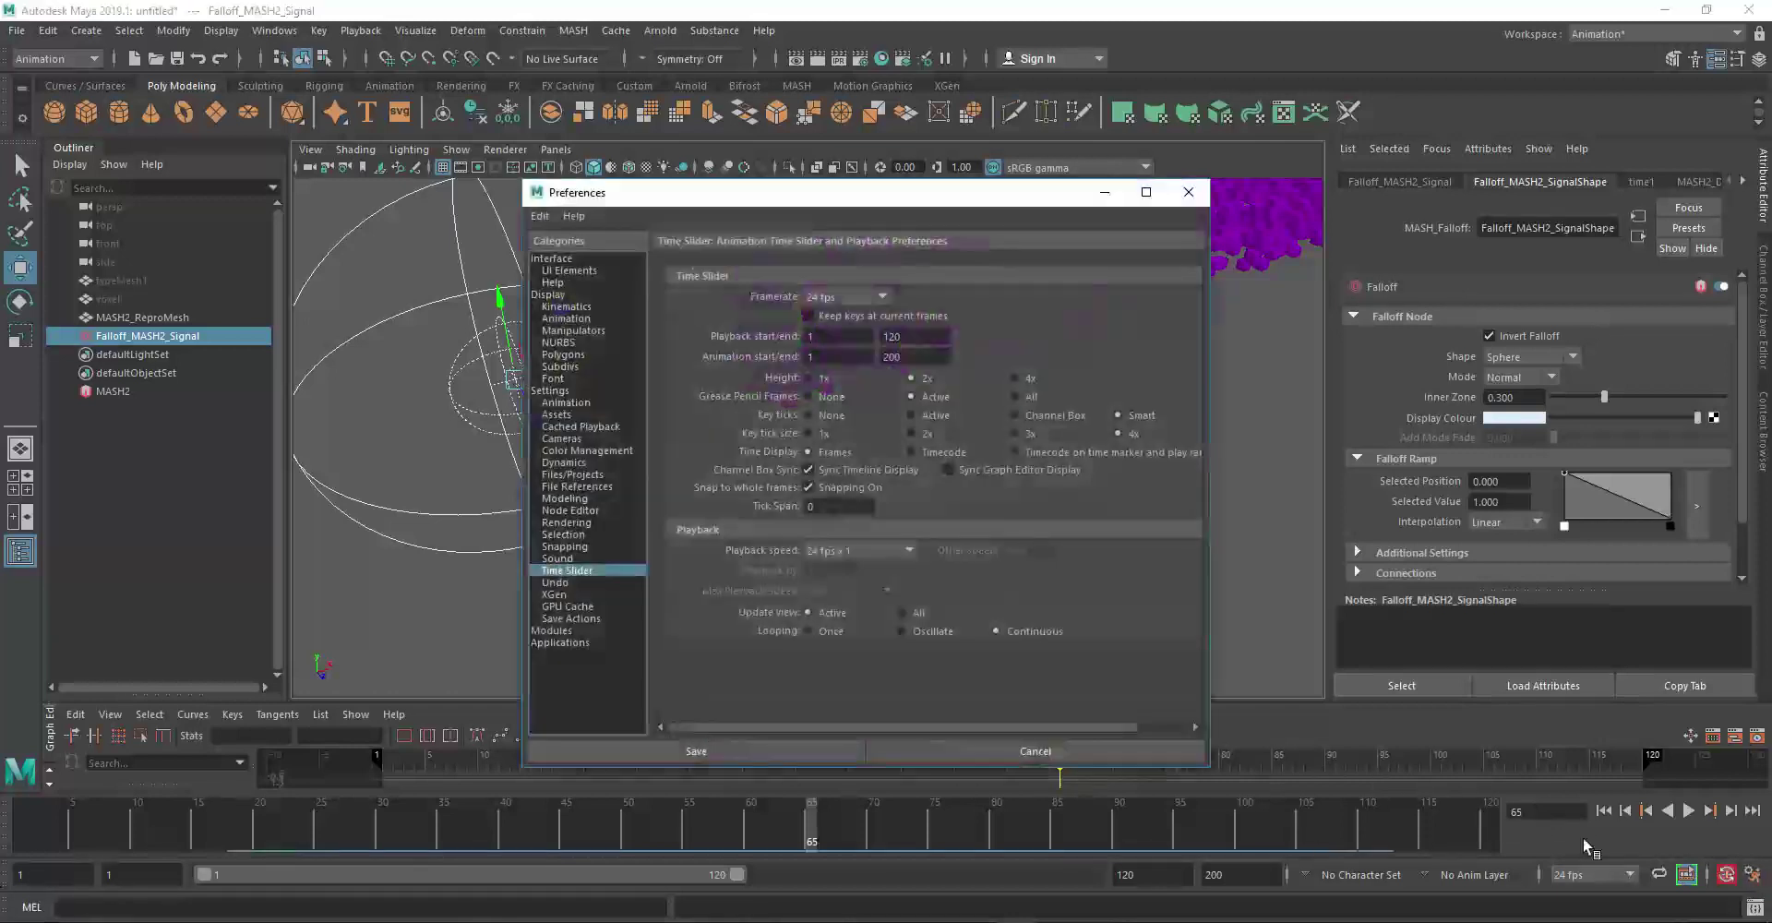
{"action": "left_click", "coordinate": [586, 404]}
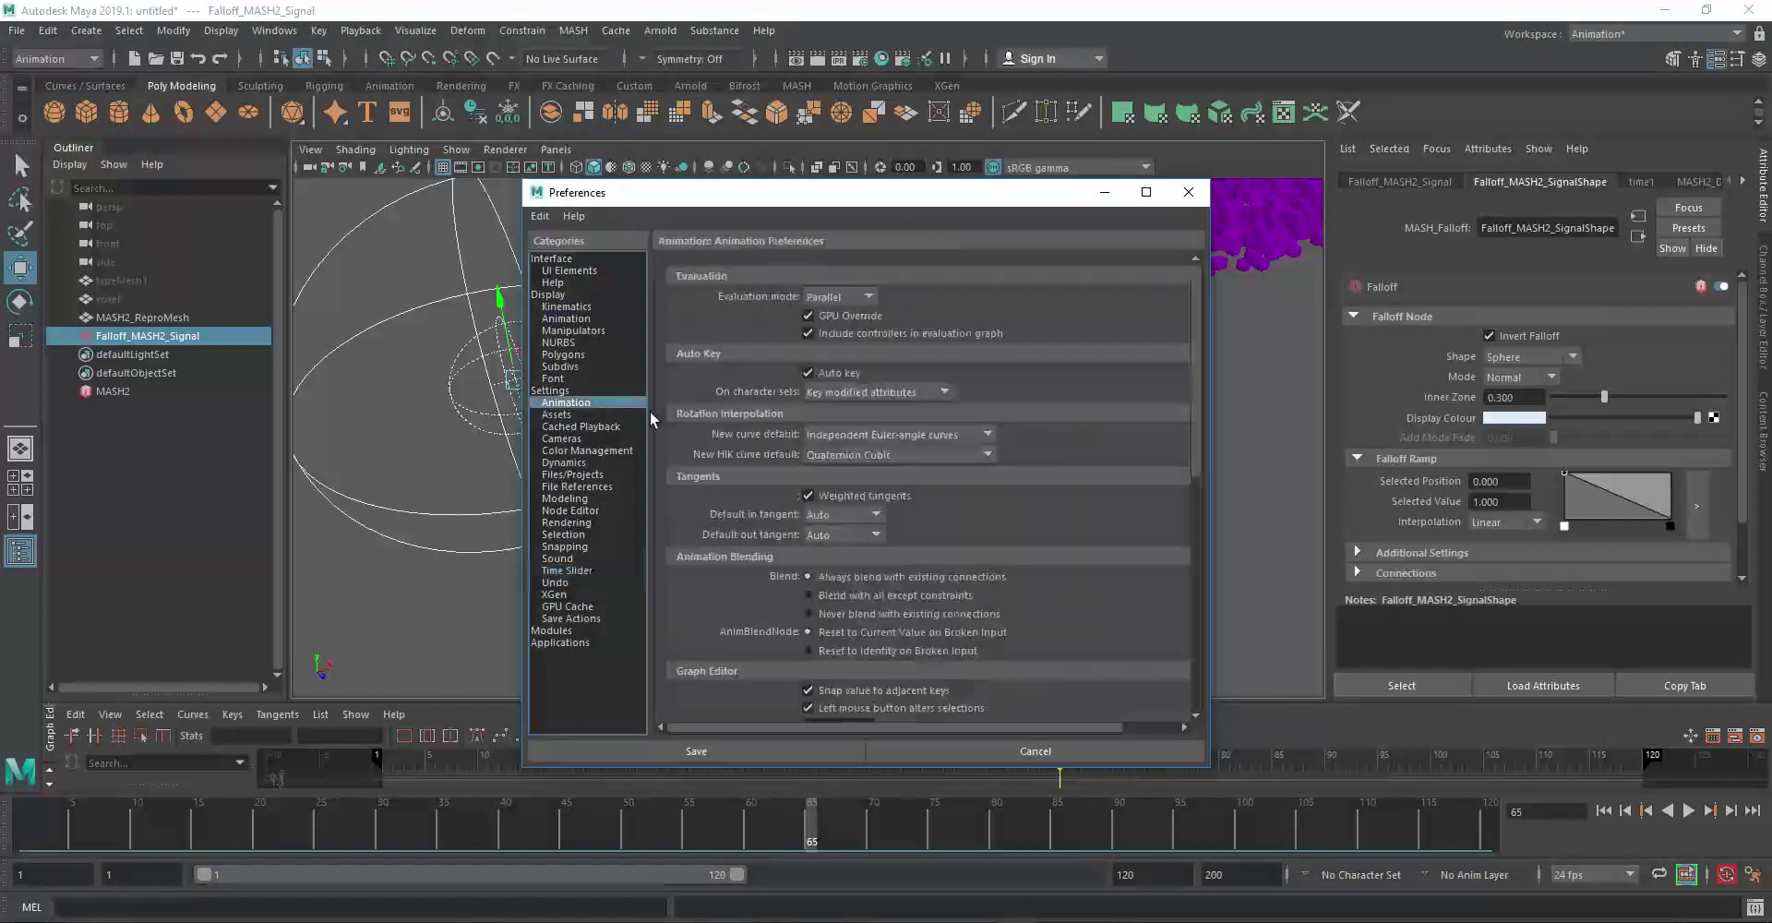
{"action": "left_click", "coordinate": [758, 751]}
{"action": "left_click_drag", "start_coordinate": [778, 835], "coordinate": [62, 836]}
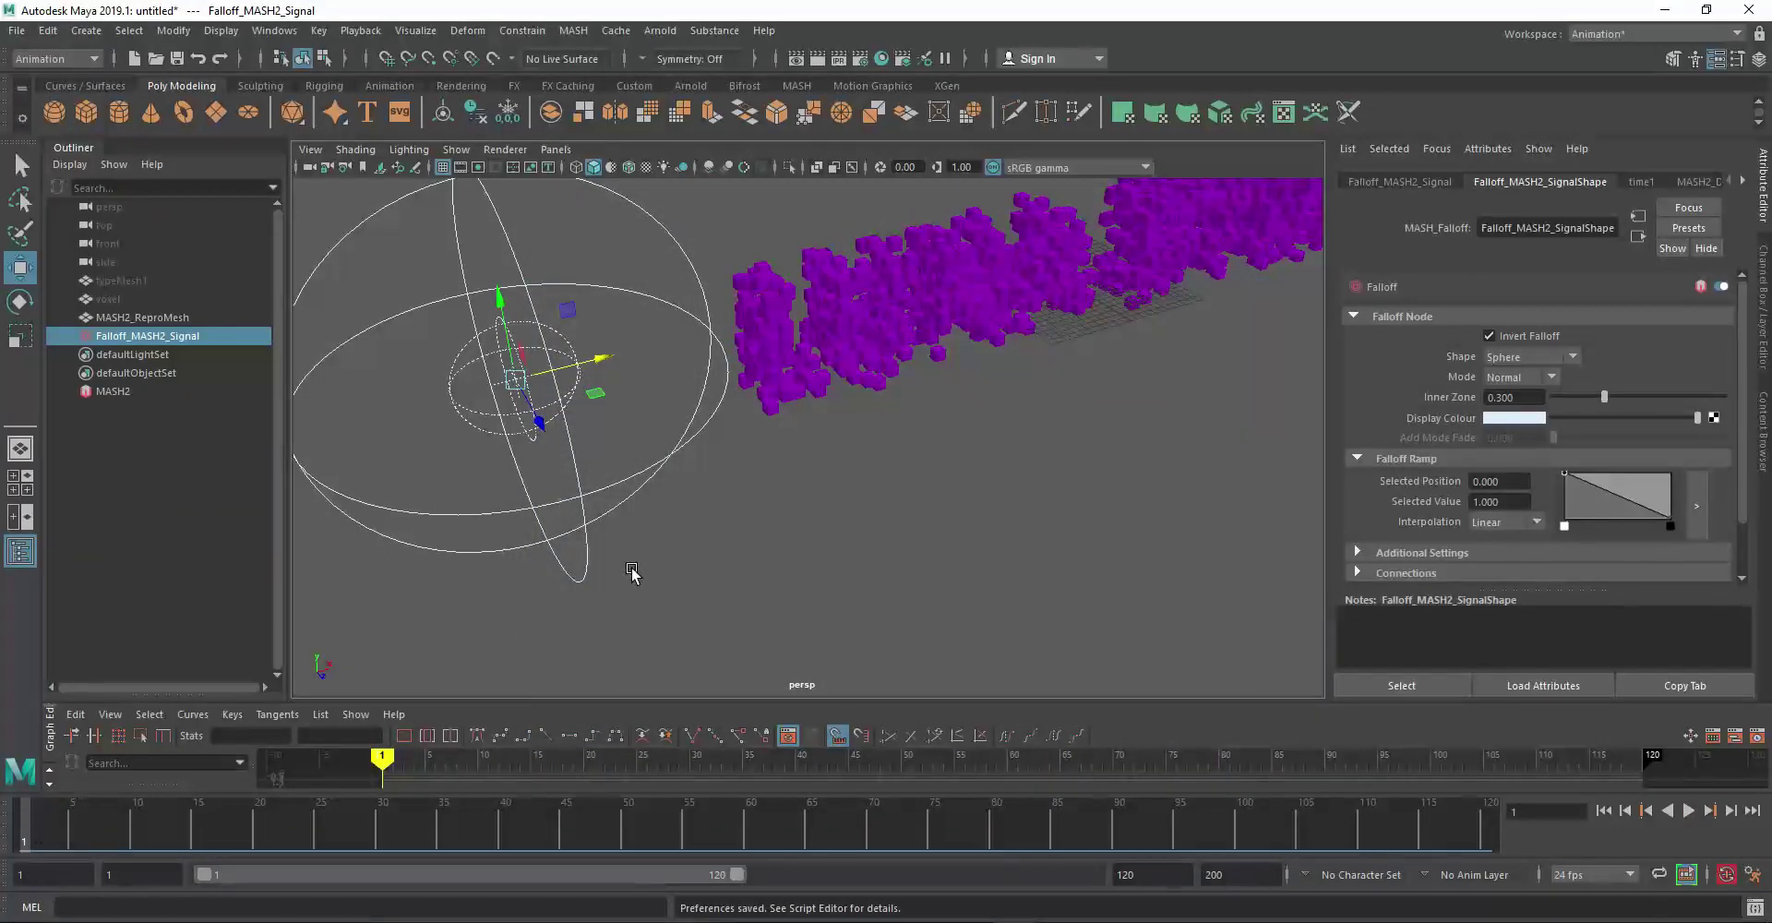
{"action": "mouse_move", "coordinate": [632, 572]}
{"action": "left_mouse_down", "text": "alt"}
{"action": "mouse_move", "coordinate": [652, 554]}
{"action": "mouse_move", "coordinate": [762, 567]}
{"action": "mouse_move", "coordinate": [853, 546]}
{"action": "mouse_move", "coordinate": [613, 595]}
{"action": "mouse_move", "coordinate": [615, 616]}
{"action": "left_mouse_up", "text": "alt"}
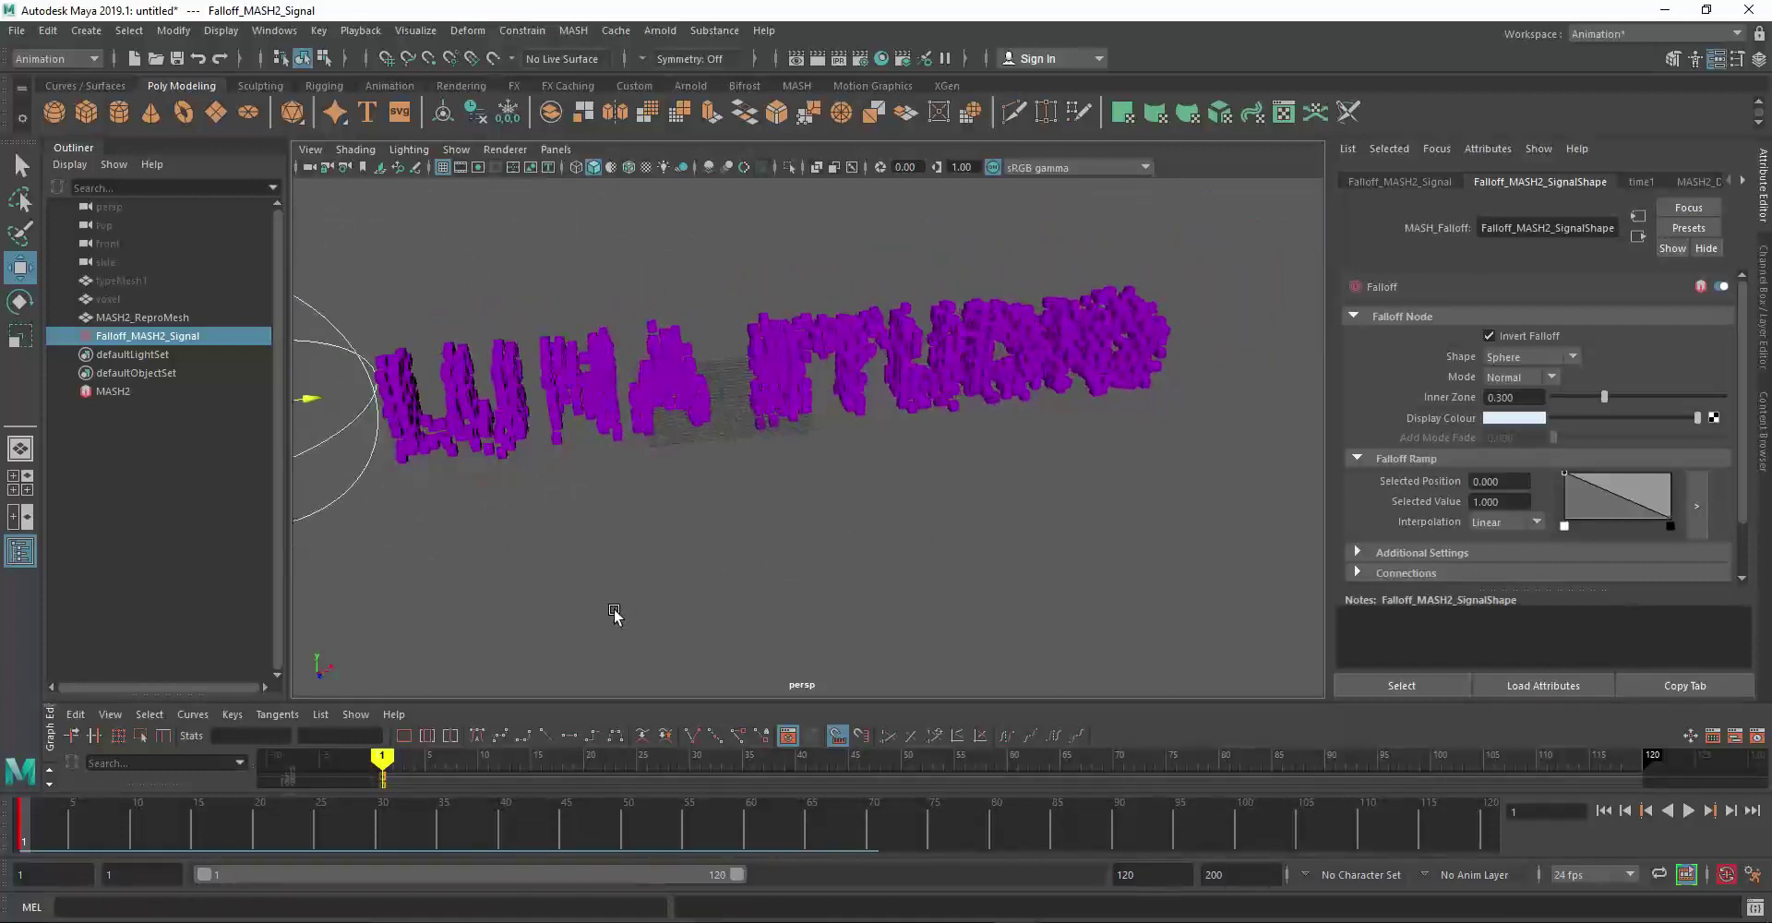
At frame 100, move the falloff sphere past the right end of the text
{"action": "left_click", "coordinate": [1241, 828]}
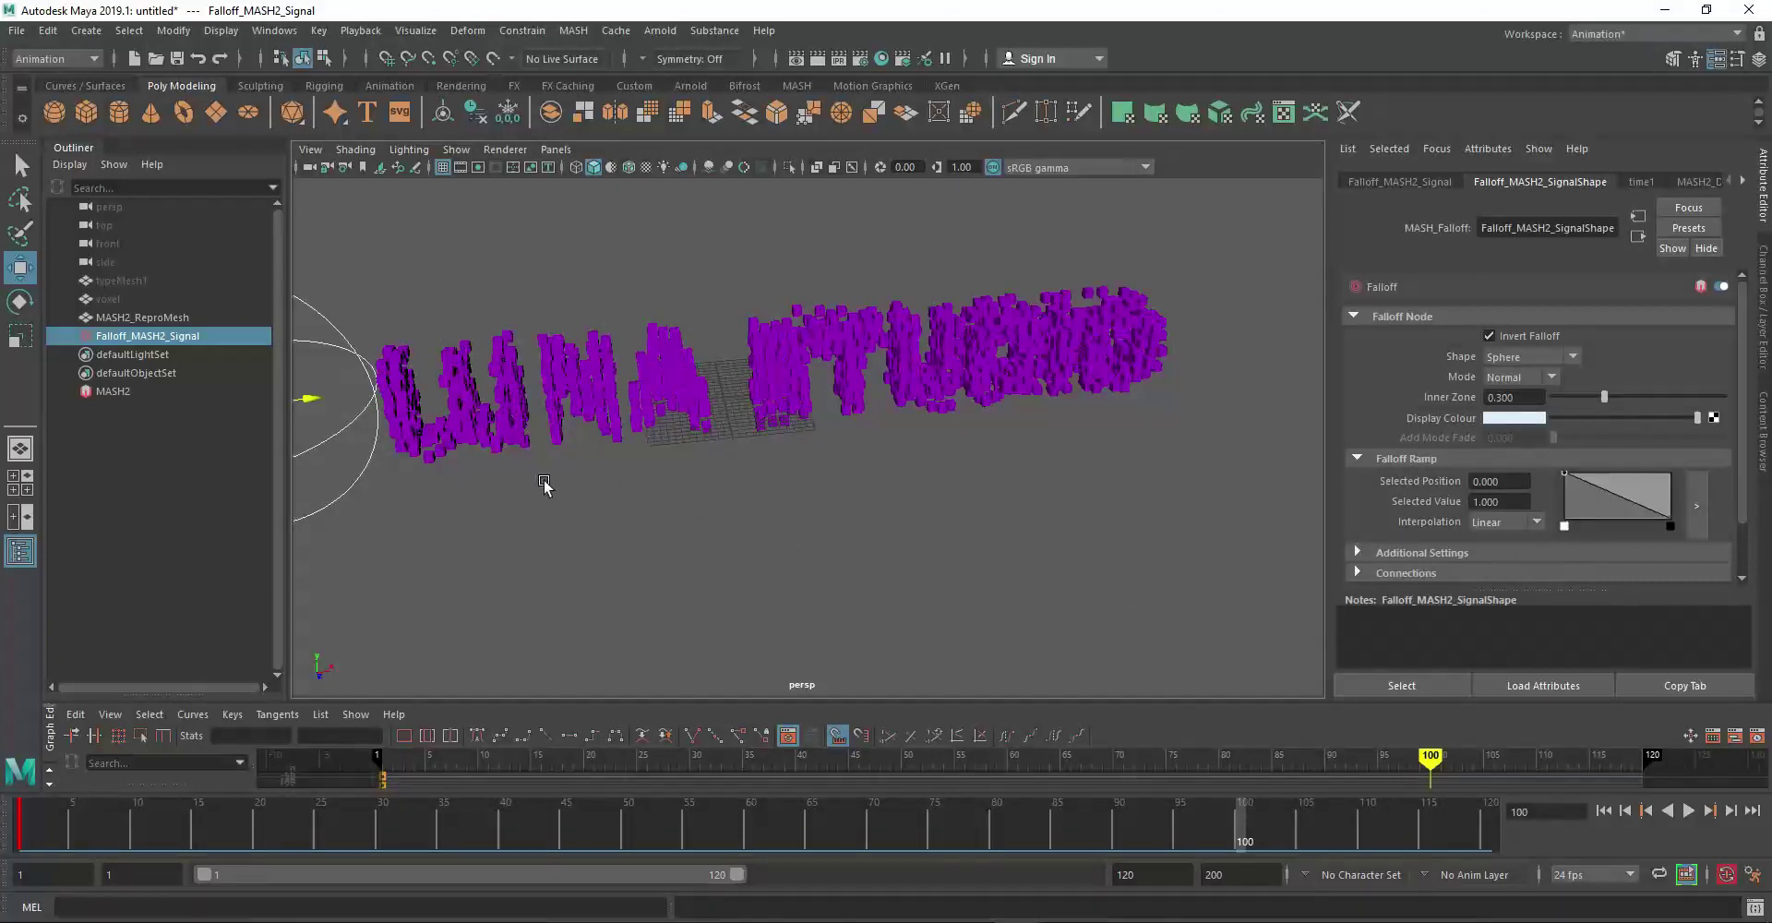
{"action": "mouse_move", "coordinate": [312, 402]}
{"action": "left_mouse_down"}
{"action": "mouse_move", "coordinate": [1042, 310]}
{"action": "mouse_move", "coordinate": [1343, 330]}
{"action": "left_mouse_up"}
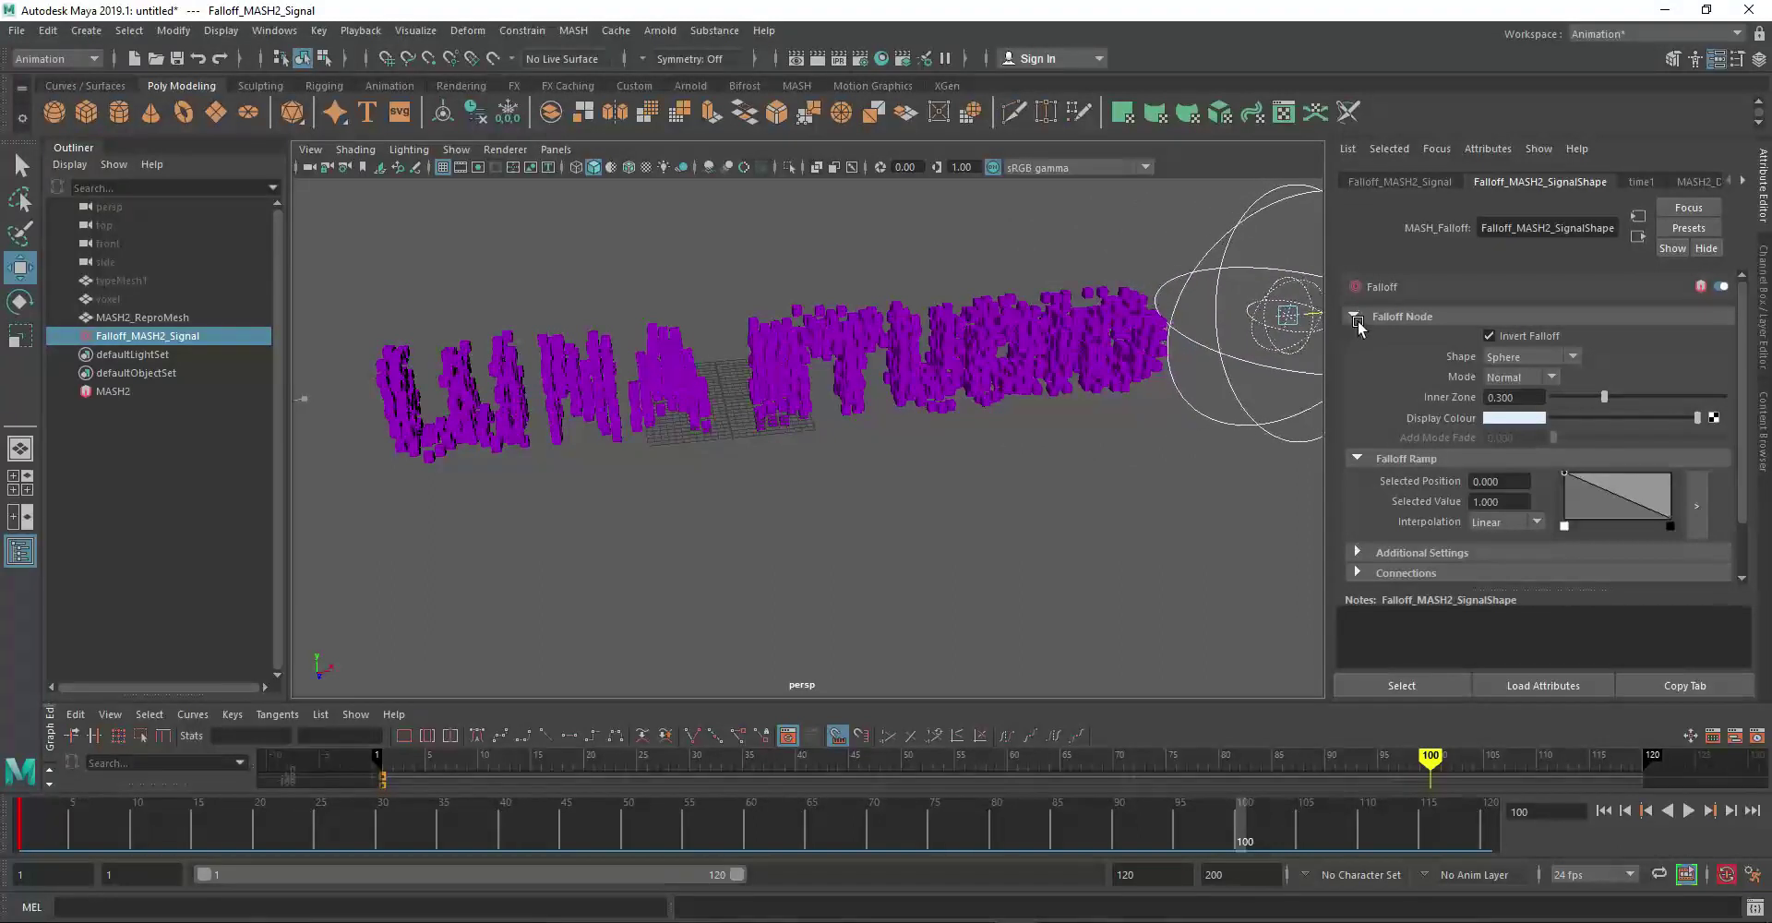
{"action": "middle_click_drag", "start_coordinate": [1150, 395], "coordinate": [863, 458], "text": "alt"}
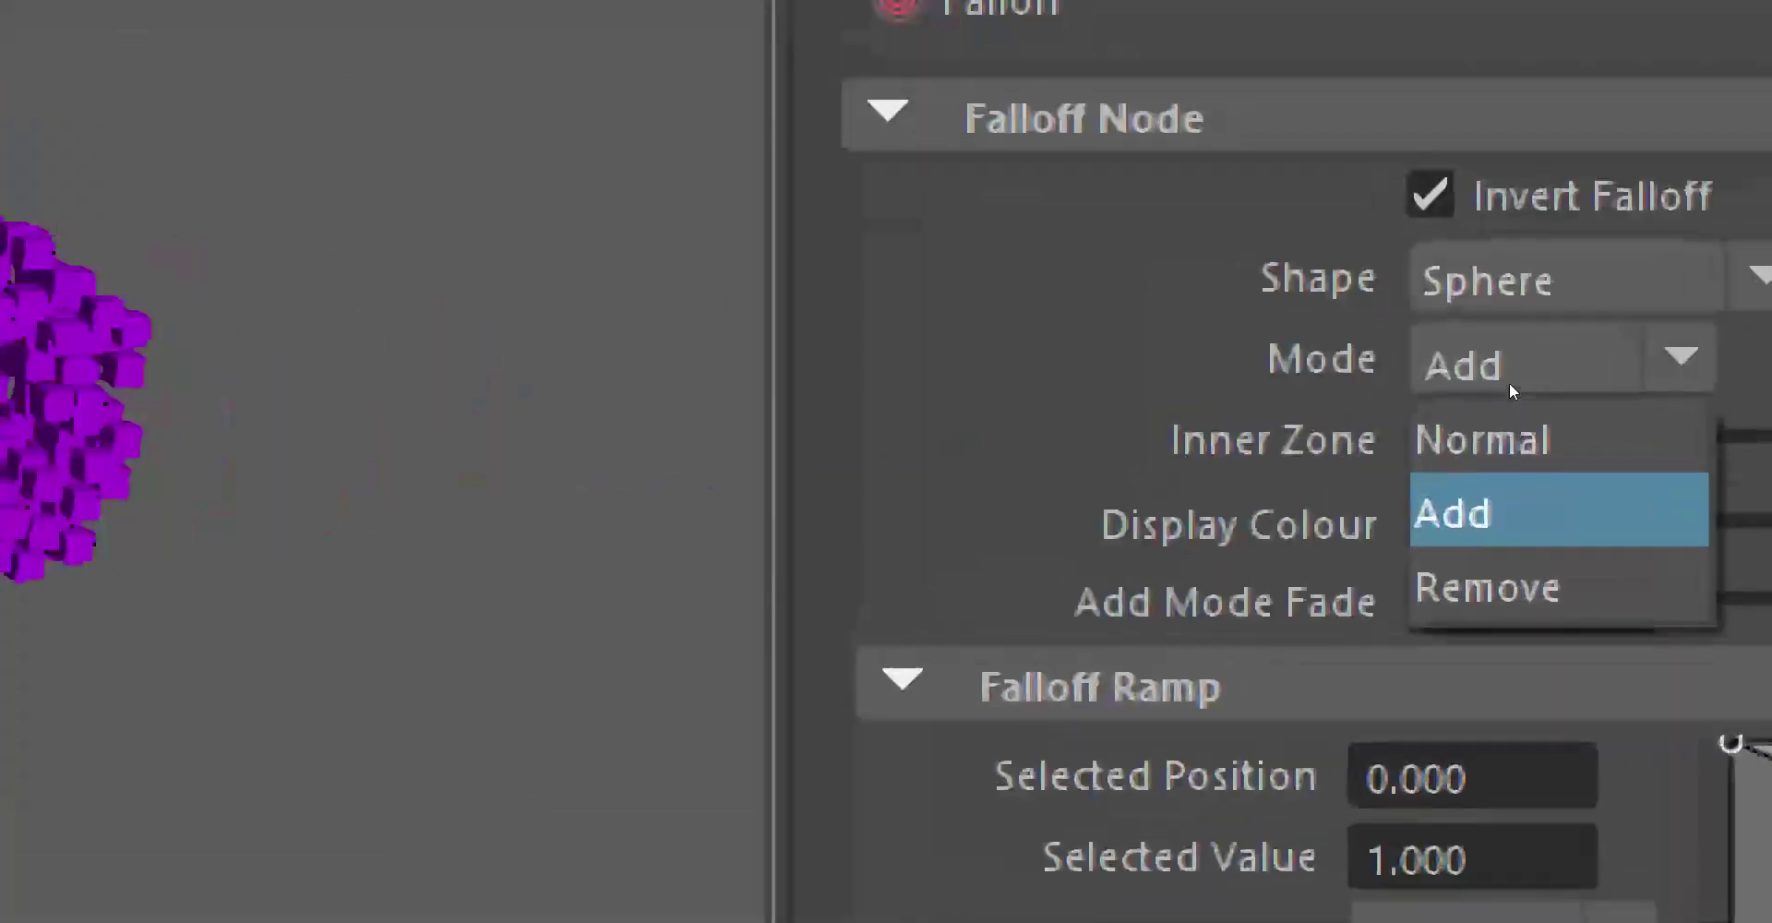
Set the falloff Mode to Add and play back the left-to-right sweep
{"action": "left_click", "coordinate": [1534, 401]}
{"action": "left_click", "coordinate": [1528, 370]}
{"action": "key", "text": "Down"}
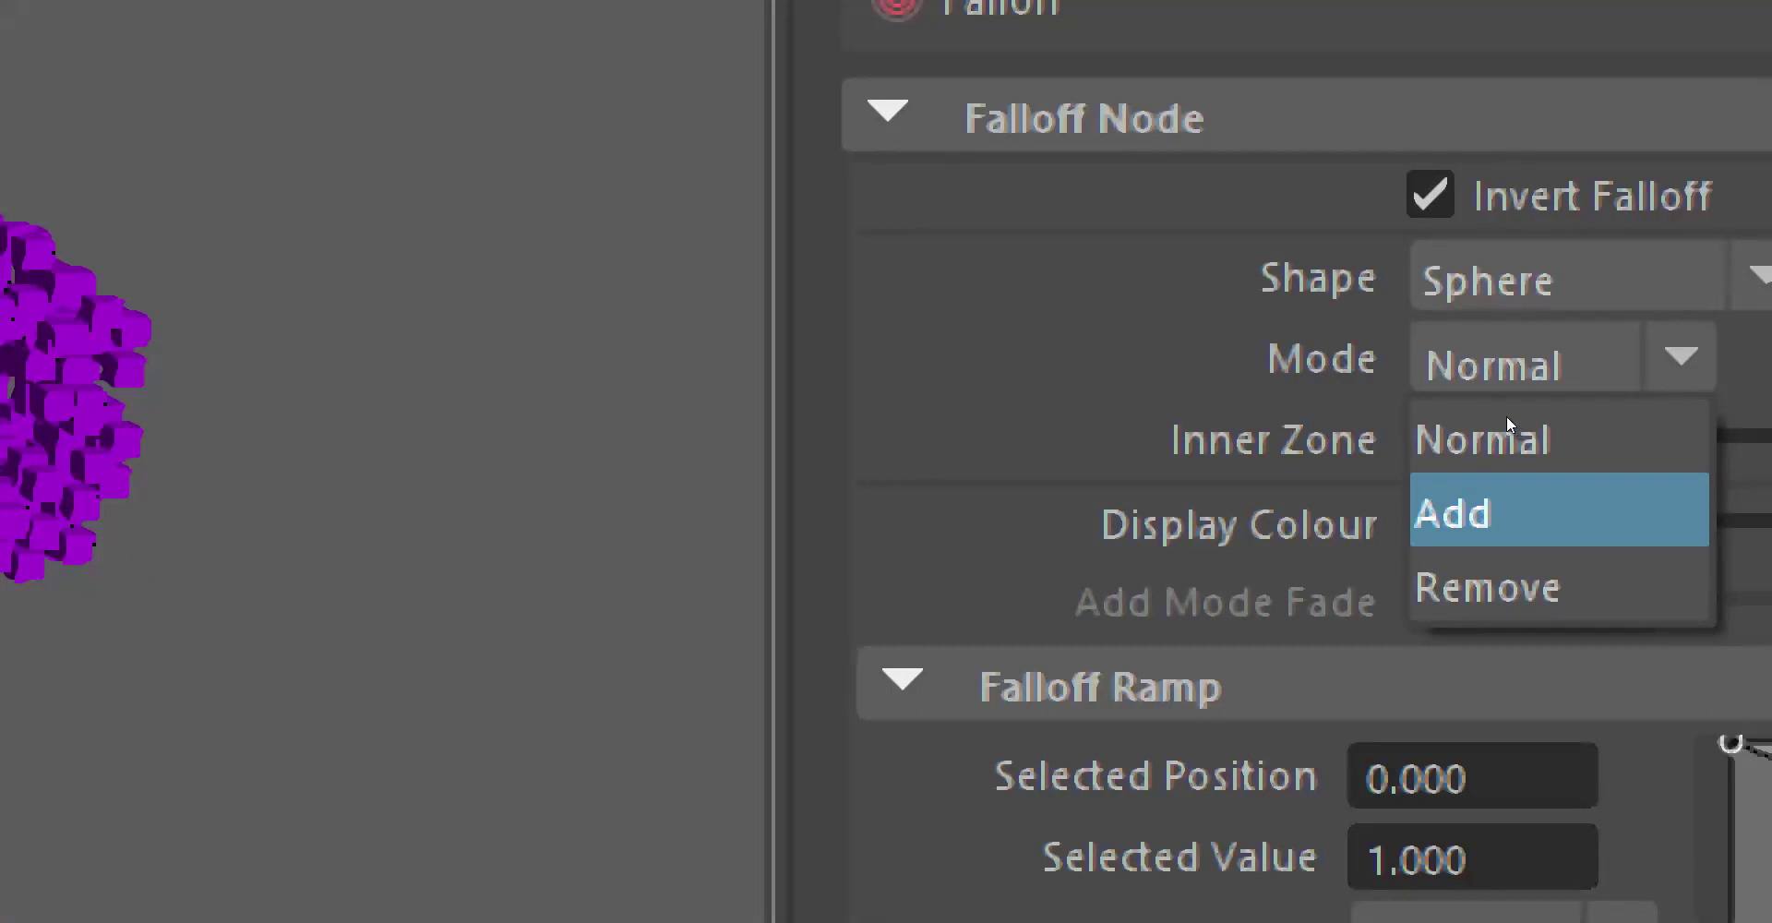
{"action": "key", "text": "Return"}
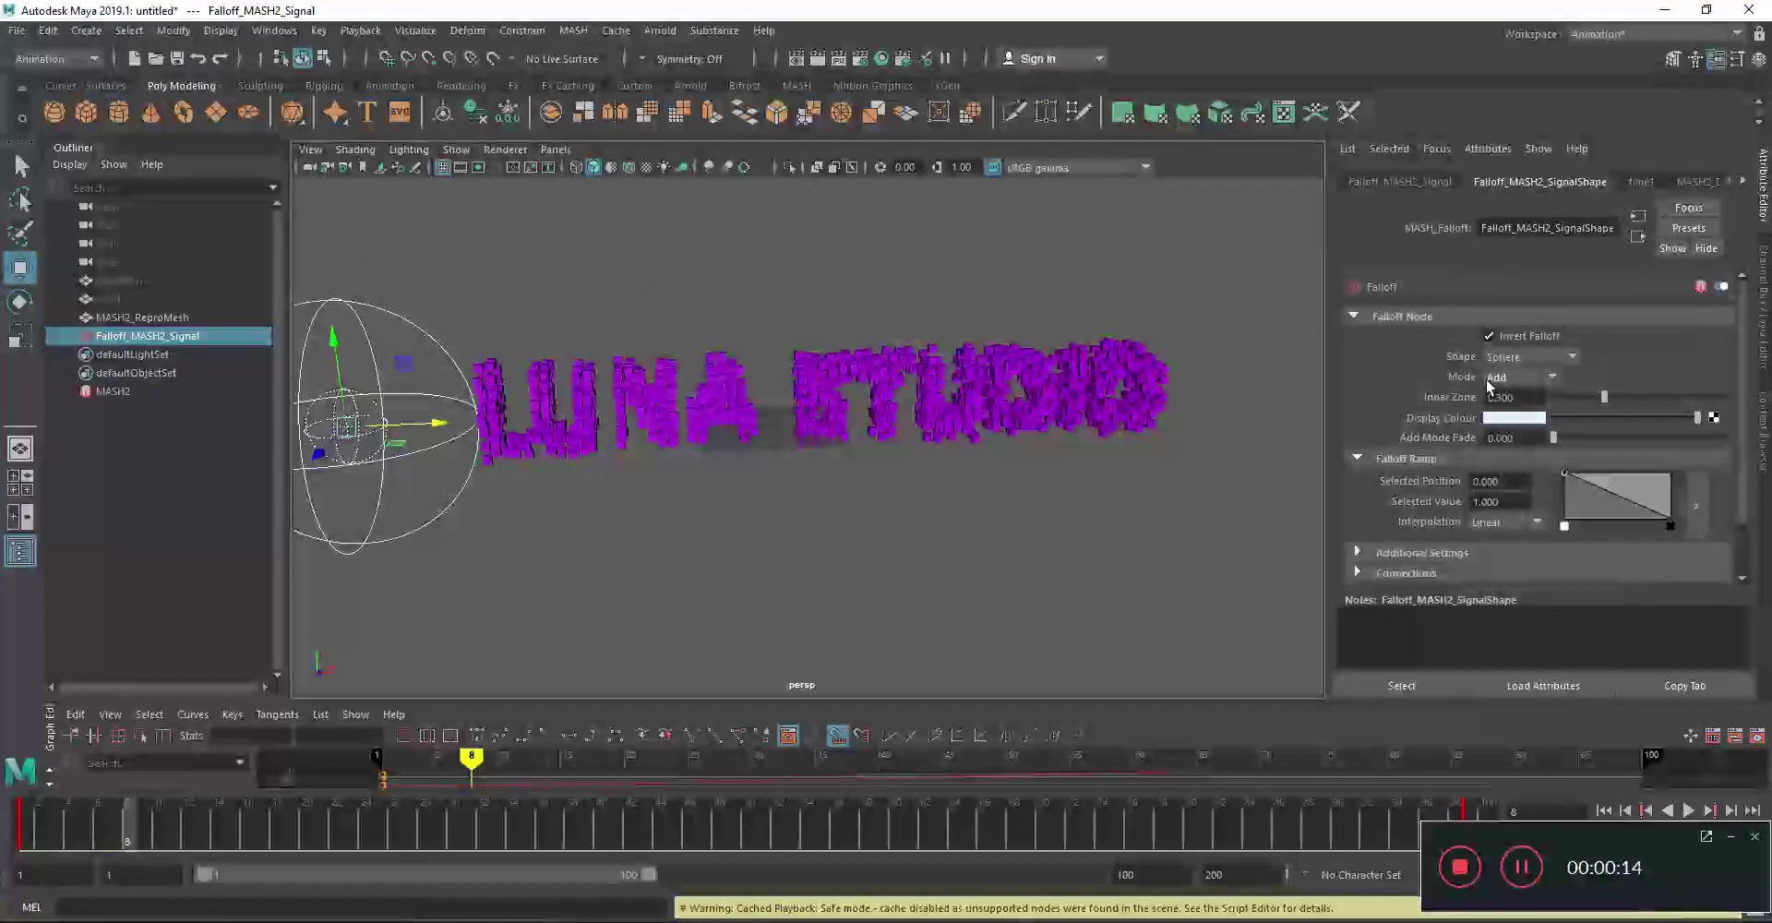
{"action": "mouse_move", "coordinate": [830, 442]}
{"action": "left_mouse_down", "text": "alt"}
{"action": "mouse_move", "coordinate": [822, 573]}
{"action": "mouse_move", "coordinate": [792, 542]}
{"action": "left_mouse_up", "text": "alt"}
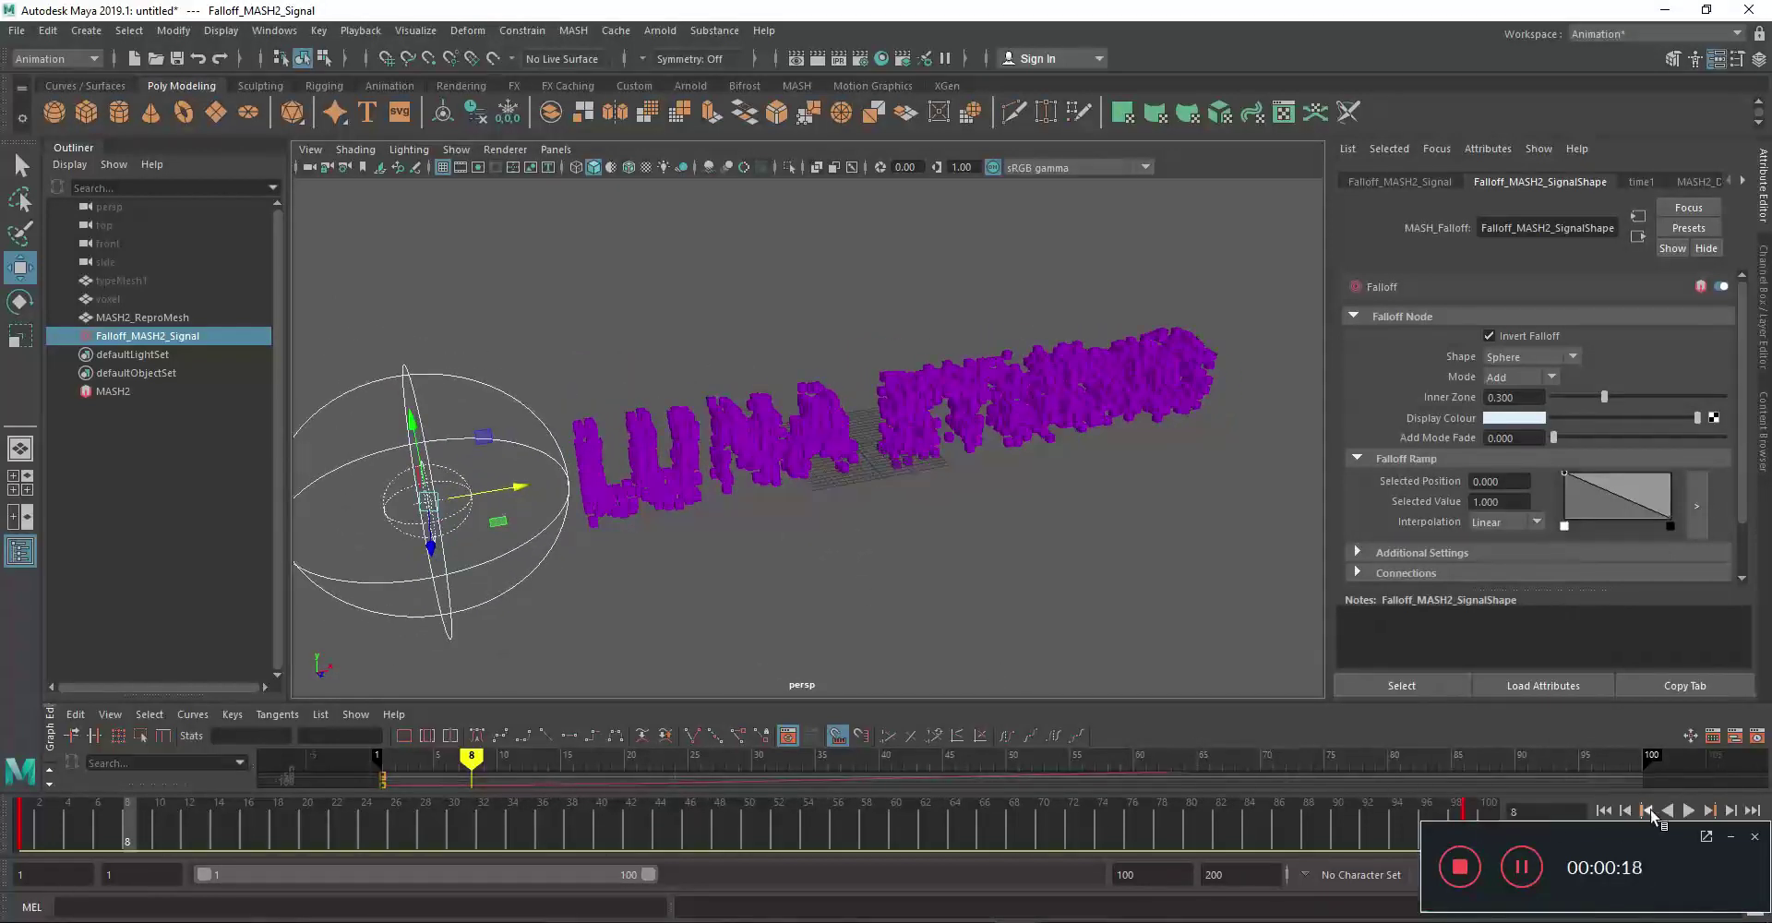
{"action": "left_click", "coordinate": [1687, 810]}
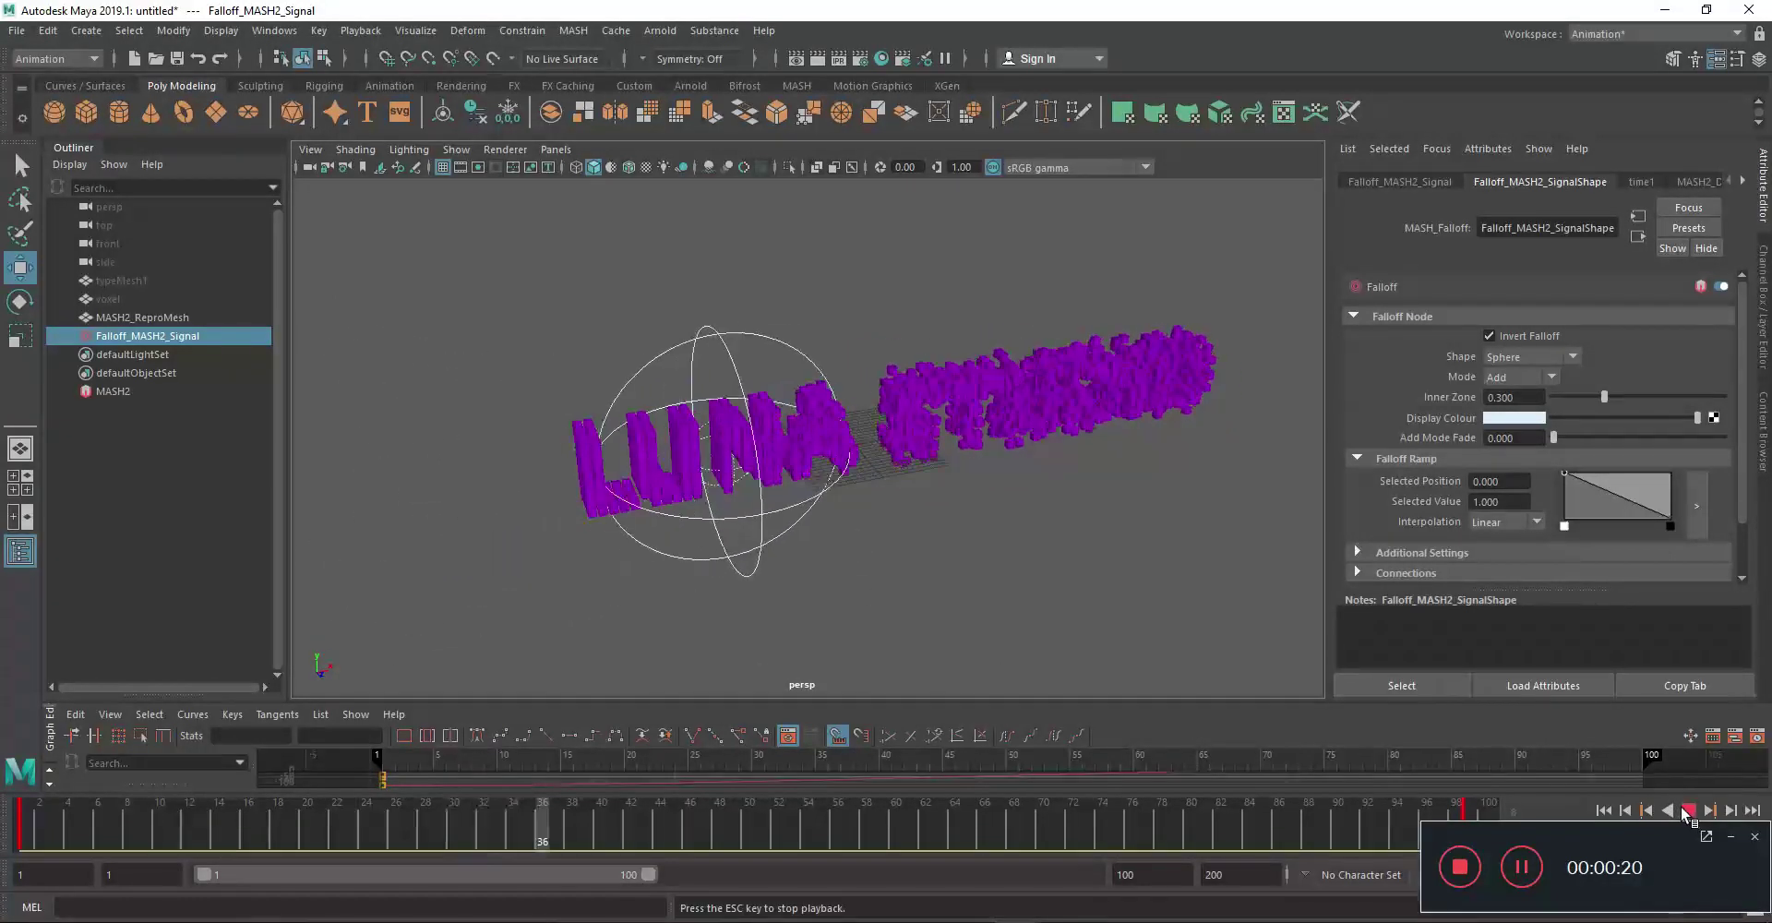
{"action": "left_click_drag", "start_coordinate": [1040, 614], "coordinate": [969, 566], "text": "alt"}
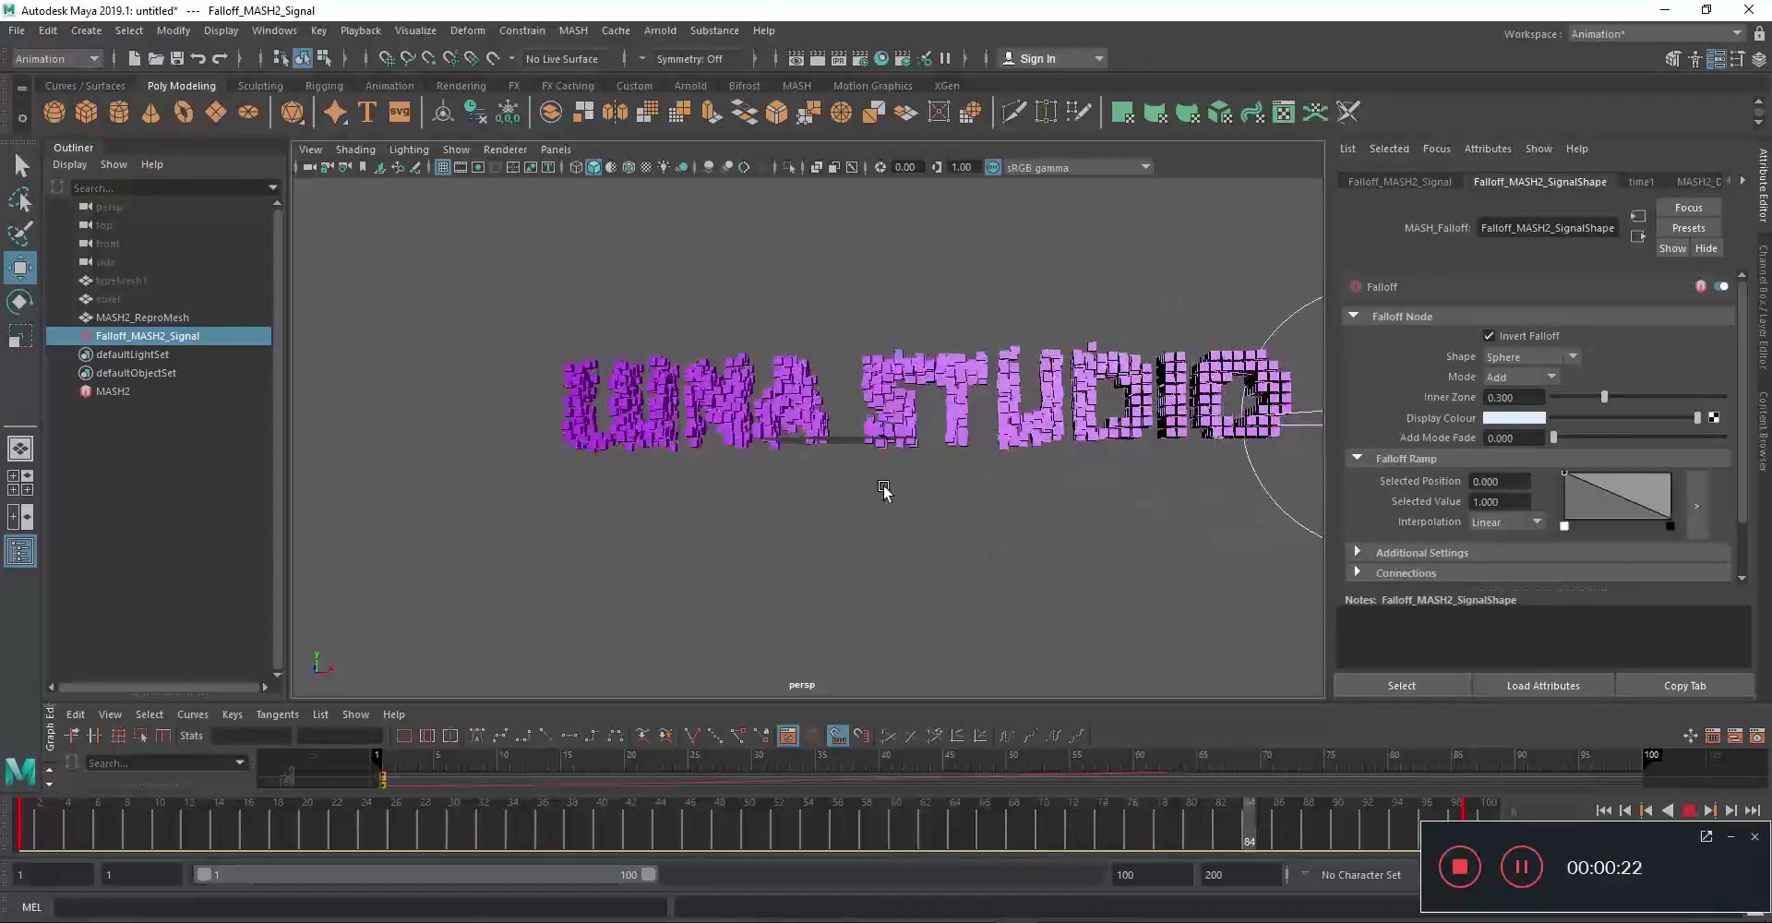
{"action": "mouse_move", "coordinate": [904, 475]}
{"action": "left_mouse_down", "text": "alt"}
{"action": "mouse_move", "coordinate": [1021, 475]}
{"action": "mouse_move", "coordinate": [791, 541]}
{"action": "mouse_move", "coordinate": [804, 526]}
{"action": "left_mouse_up", "text": "alt"}
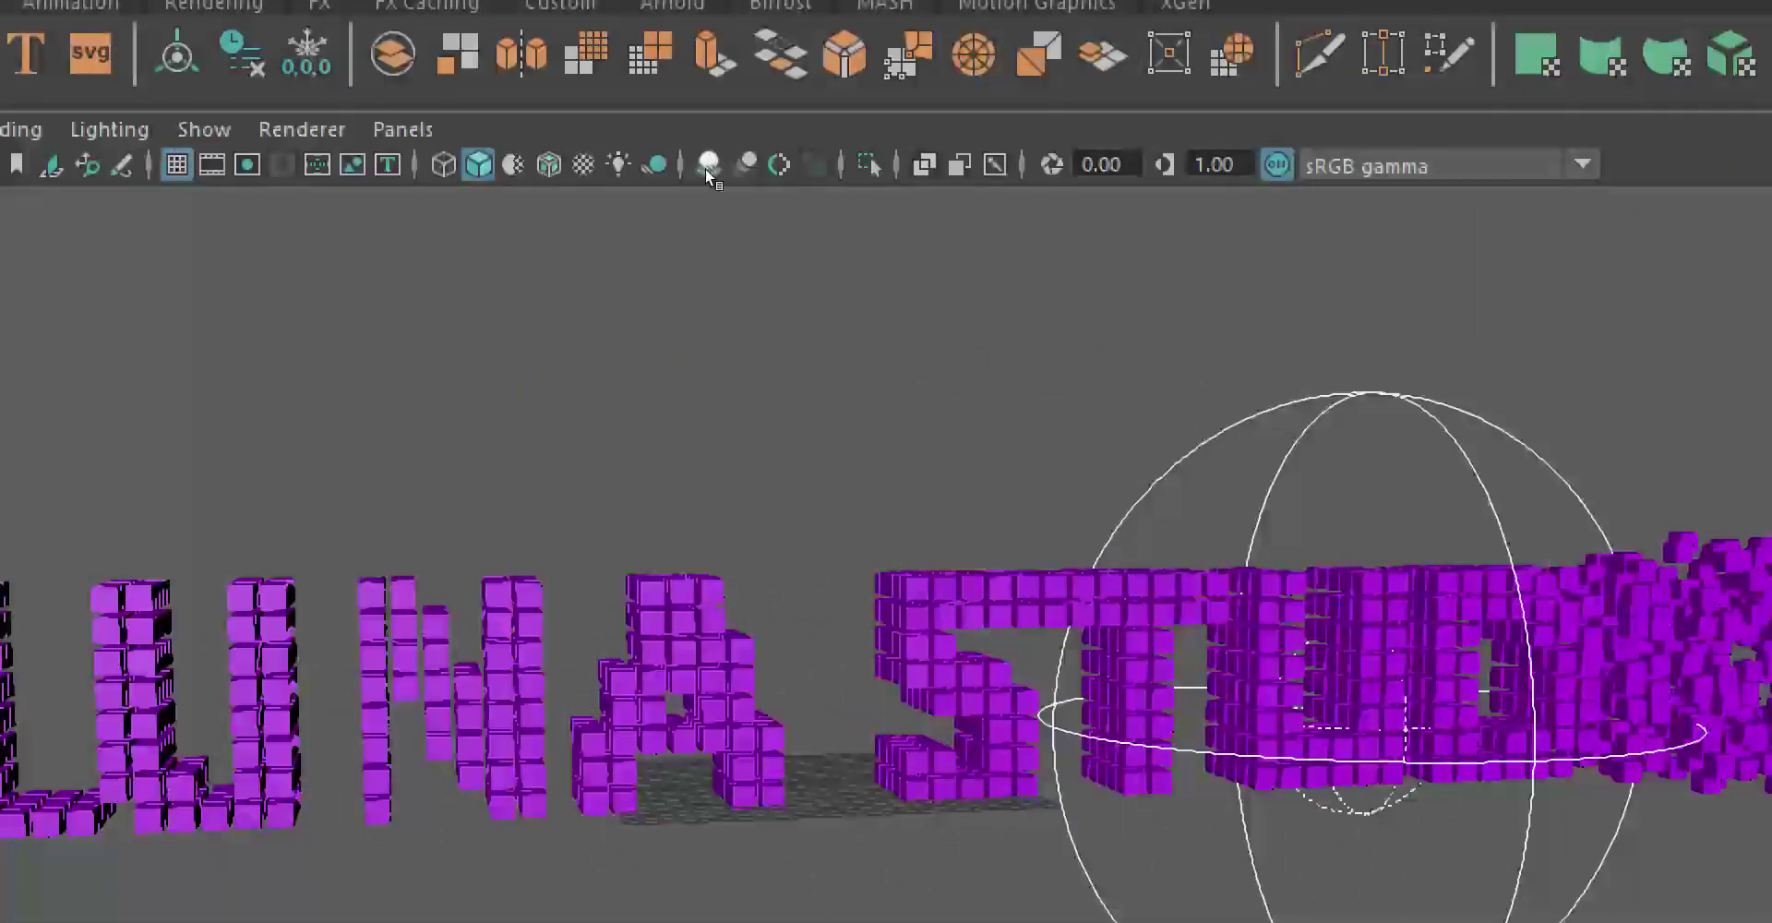
Switch the viewport to Lighting > Use Flat Lighting for uniform purple cubes
{"action": "left_click", "coordinate": [707, 170]}
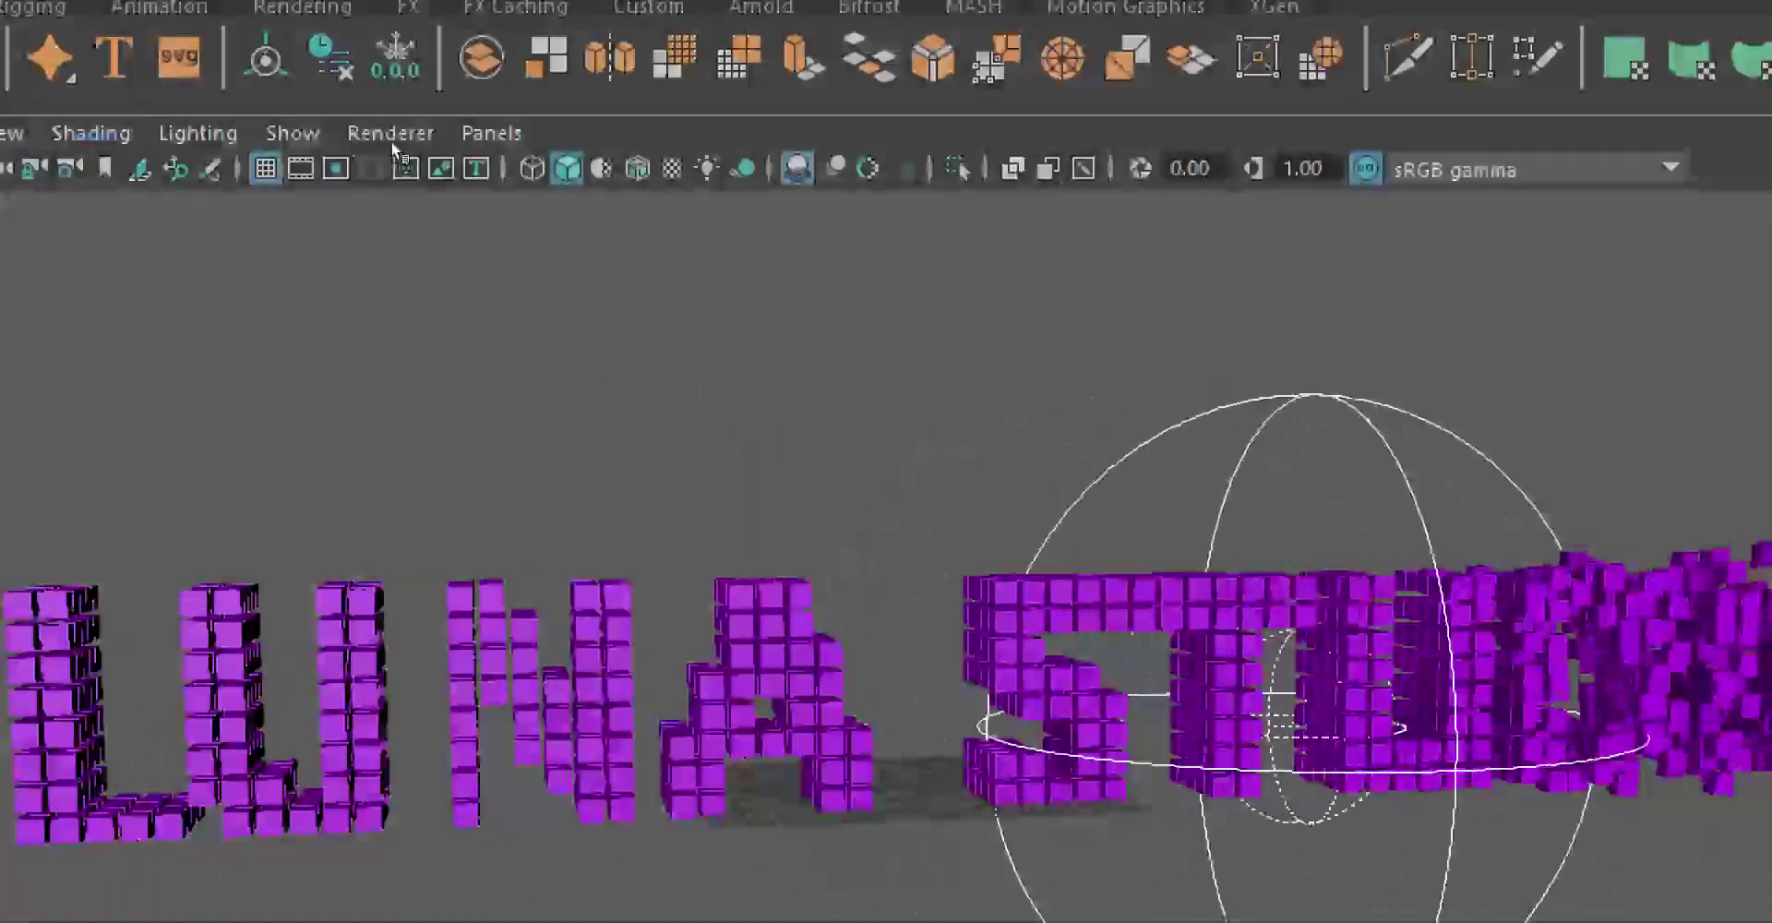
{"action": "left_click", "coordinate": [198, 133]}
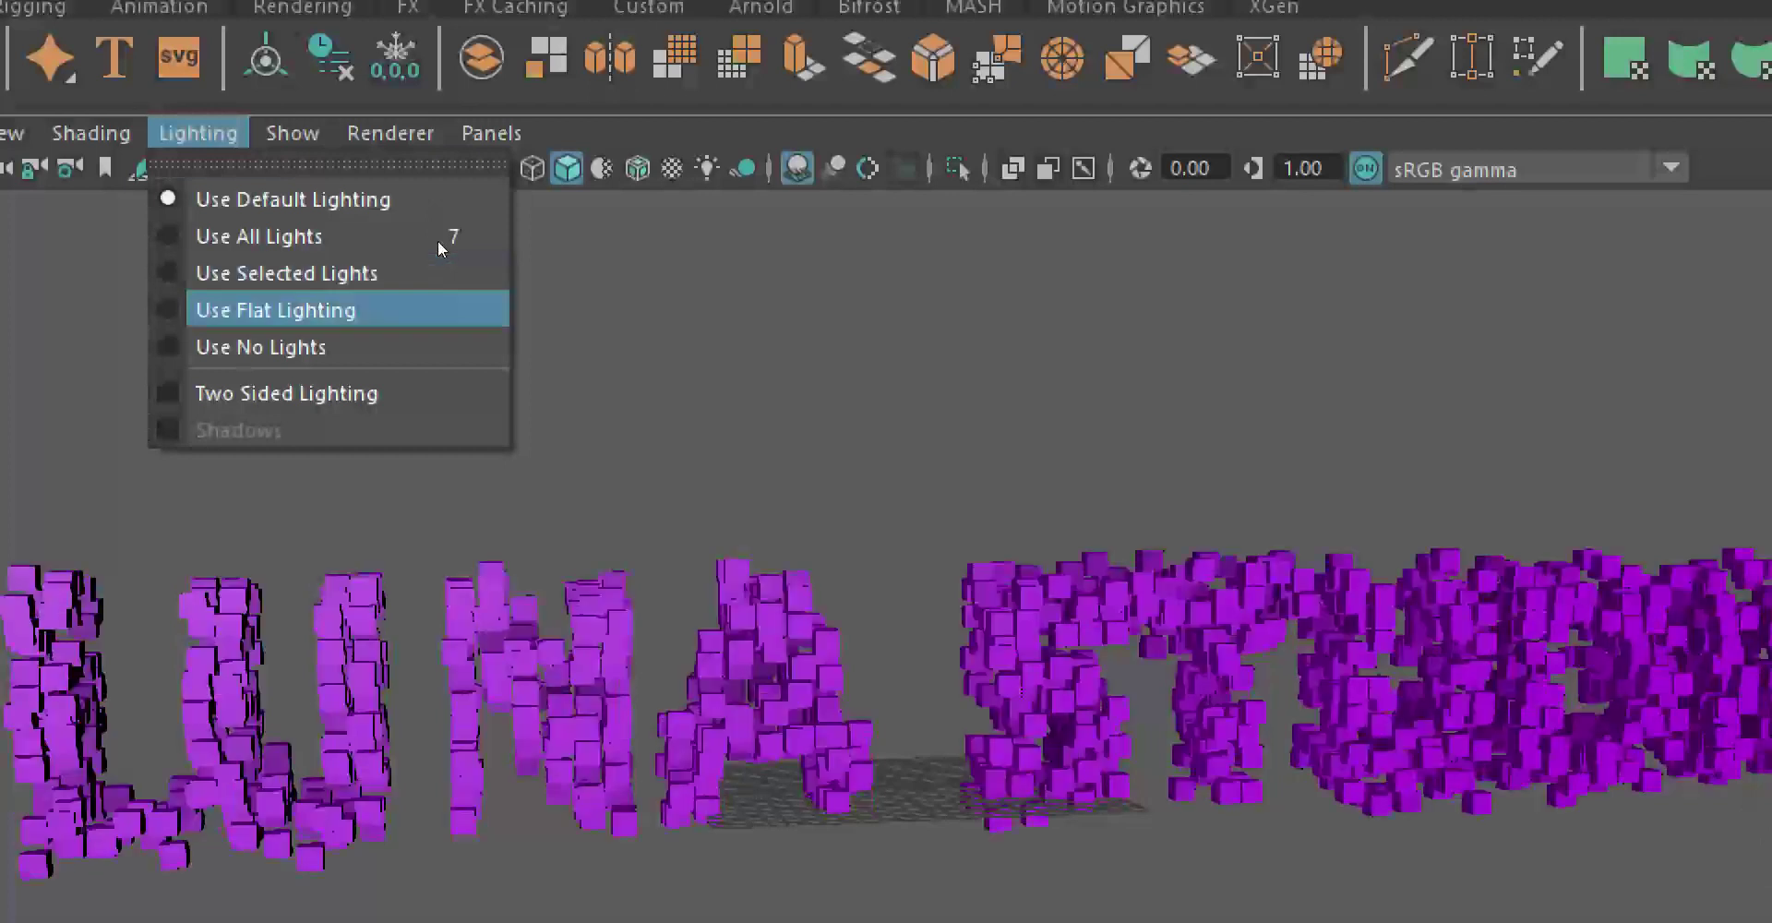
{"action": "left_click", "coordinate": [275, 310]}
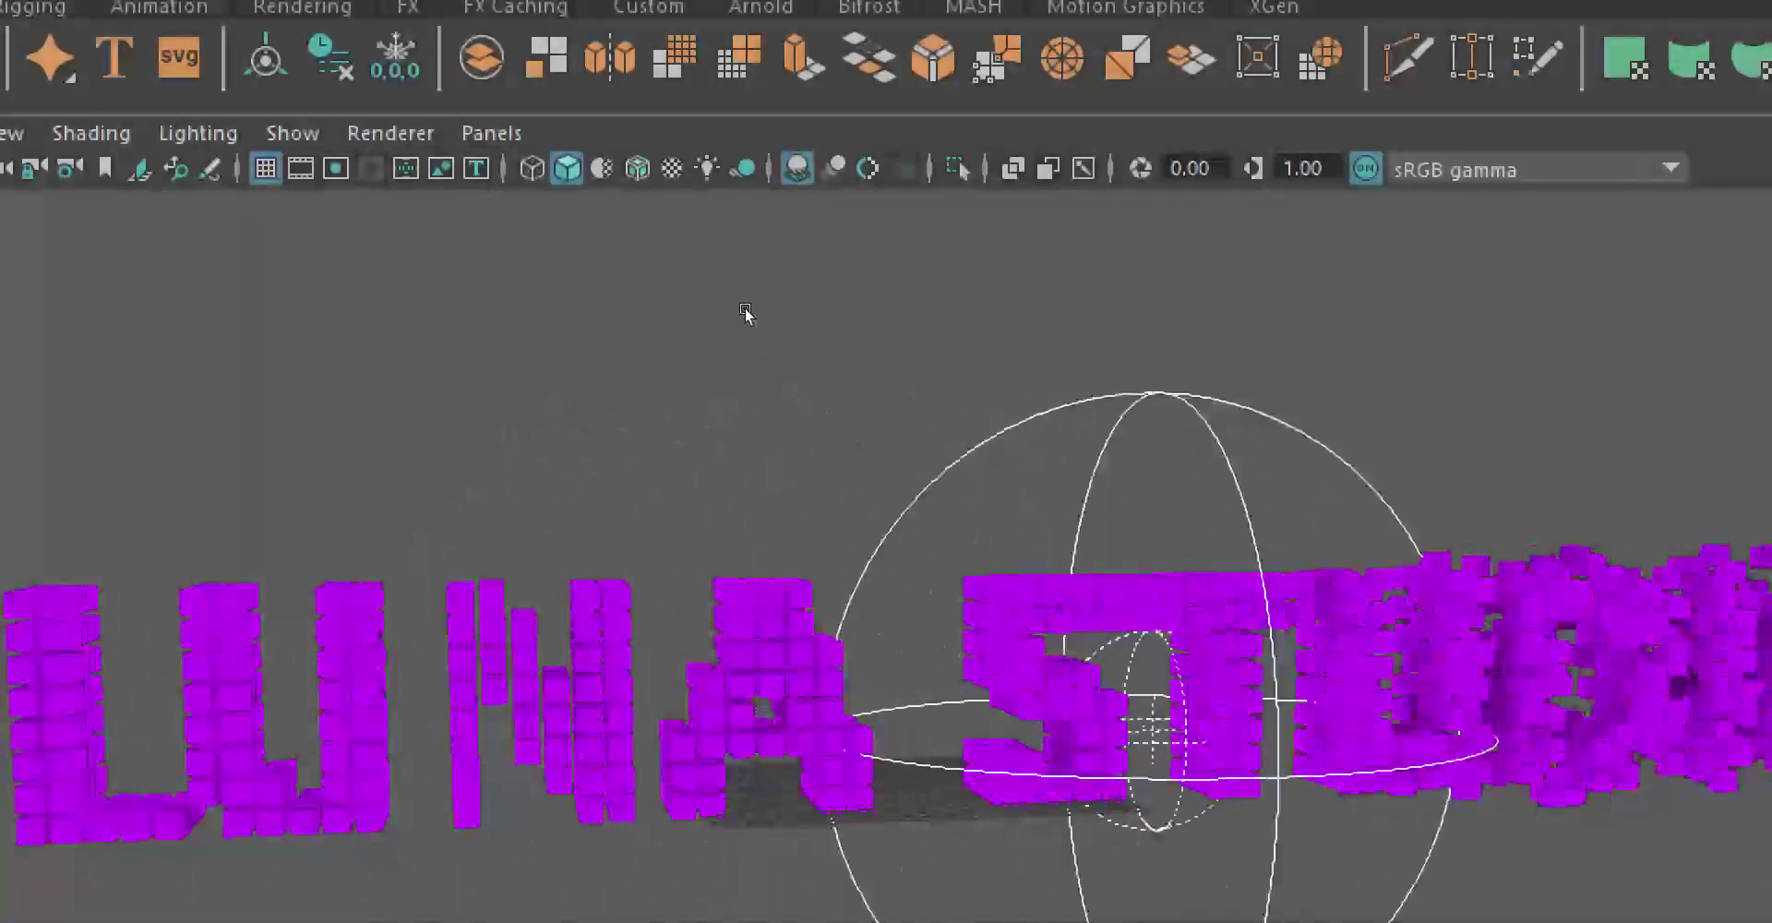